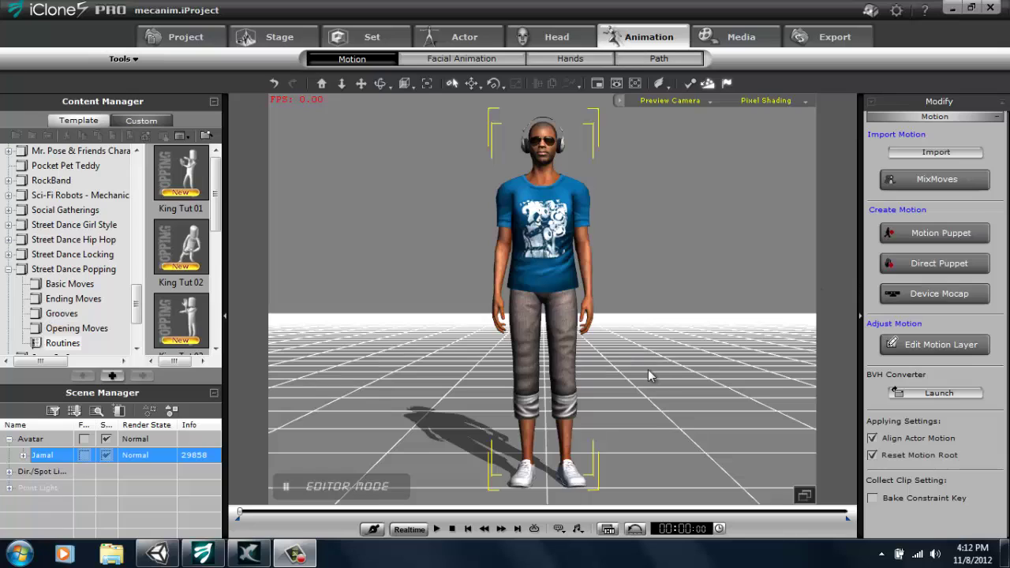
Step: Orbit and zoom the viewport around the standing avatar to an eye-level view
{"action": "right_click_drag", "start_coordinate": [604, 237], "coordinate": [583, 397]}
{"action": "scroll", "coordinate": [579, 249], "scroll_direction": "down", "scroll_amount": 5}
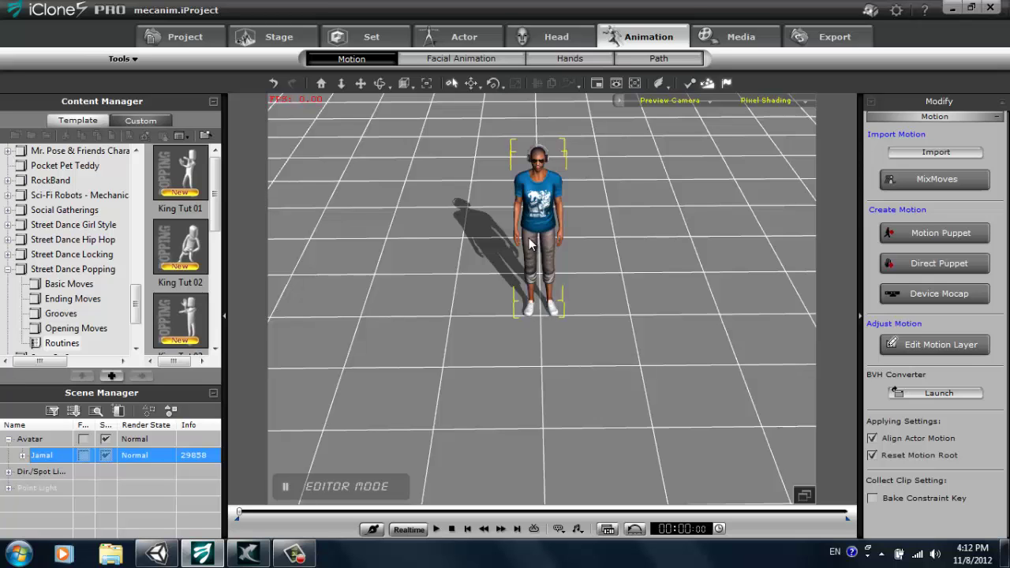
{"action": "right_click_drag", "start_coordinate": [528, 244], "coordinate": [562, 372]}
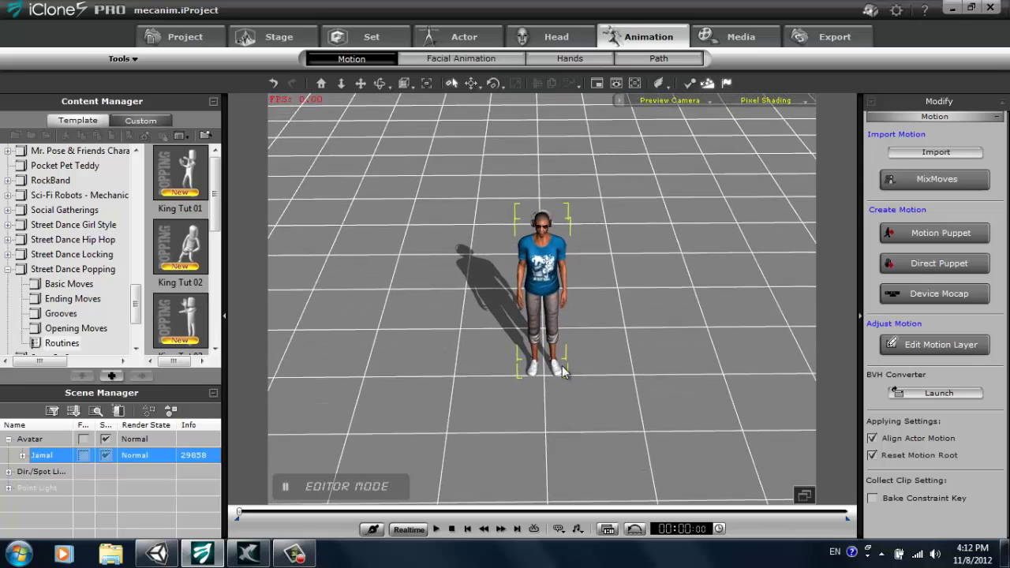
{"action": "scroll", "coordinate": [562, 372], "scroll_direction": "up", "scroll_amount": 6}
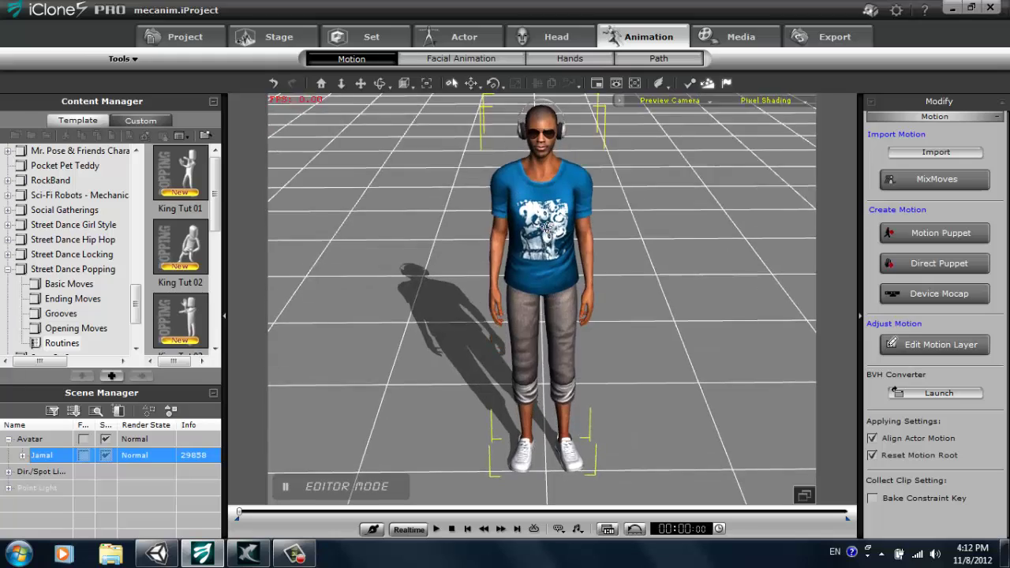
{"action": "right_click_drag", "start_coordinate": [547, 227], "coordinate": [686, 250]}
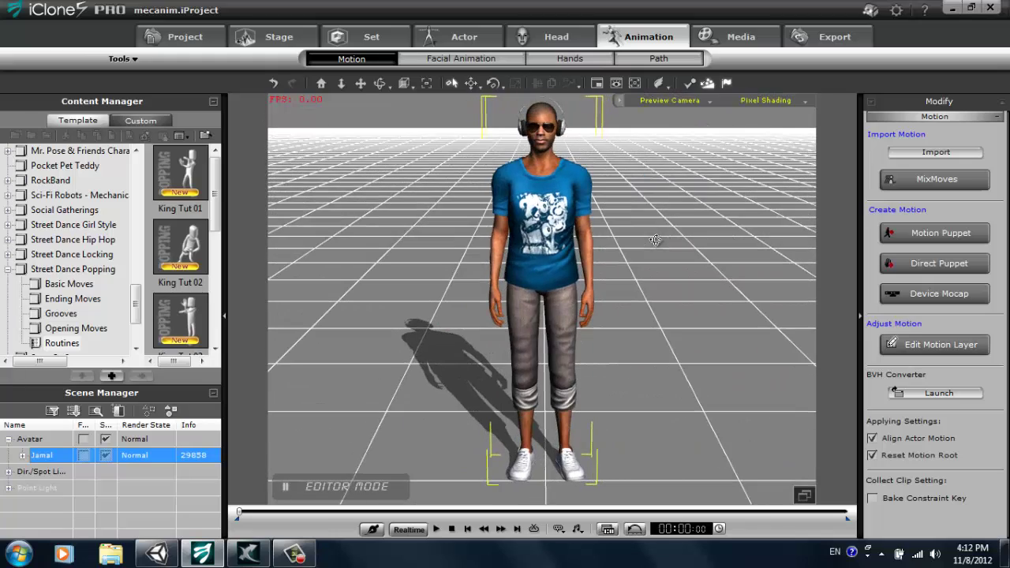
Step: Open body puppeteering, choose the 01_Basic Run preset and start its preview
{"action": "left_click", "coordinate": [960, 233]}
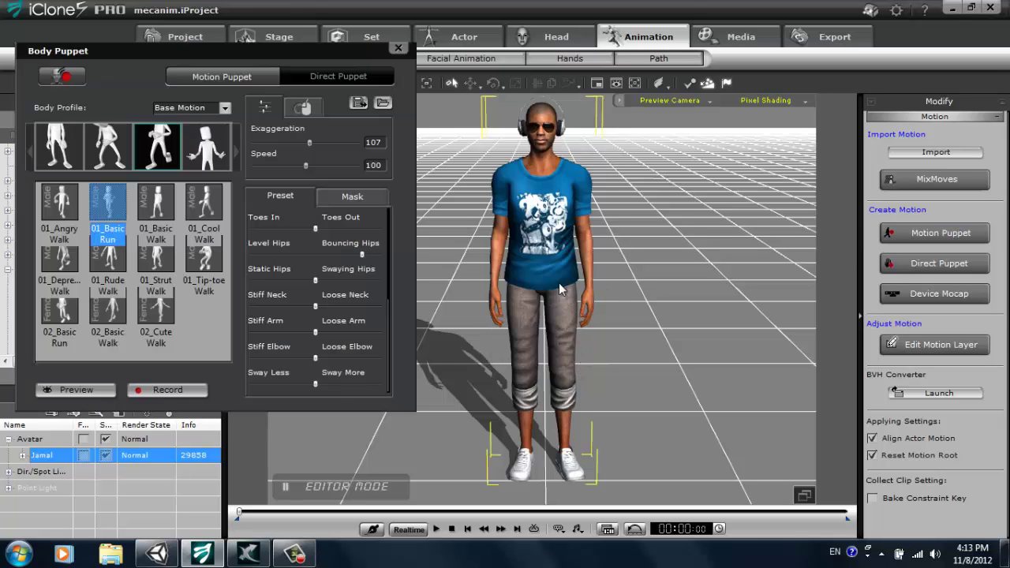
{"action": "right_click_drag", "start_coordinate": [558, 282], "coordinate": [362, 339]}
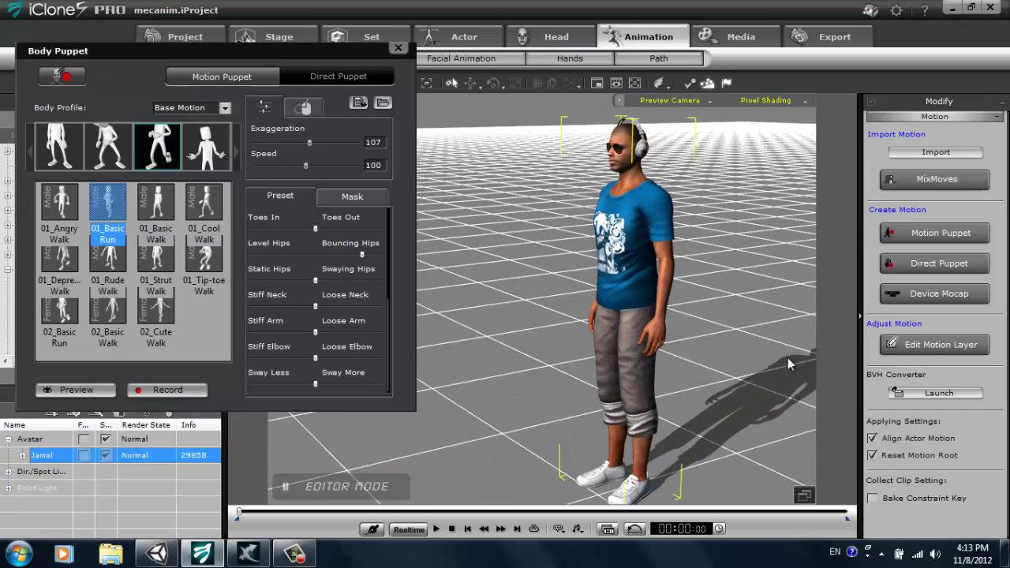
{"action": "right_click_drag", "start_coordinate": [732, 372], "coordinate": [702, 361]}
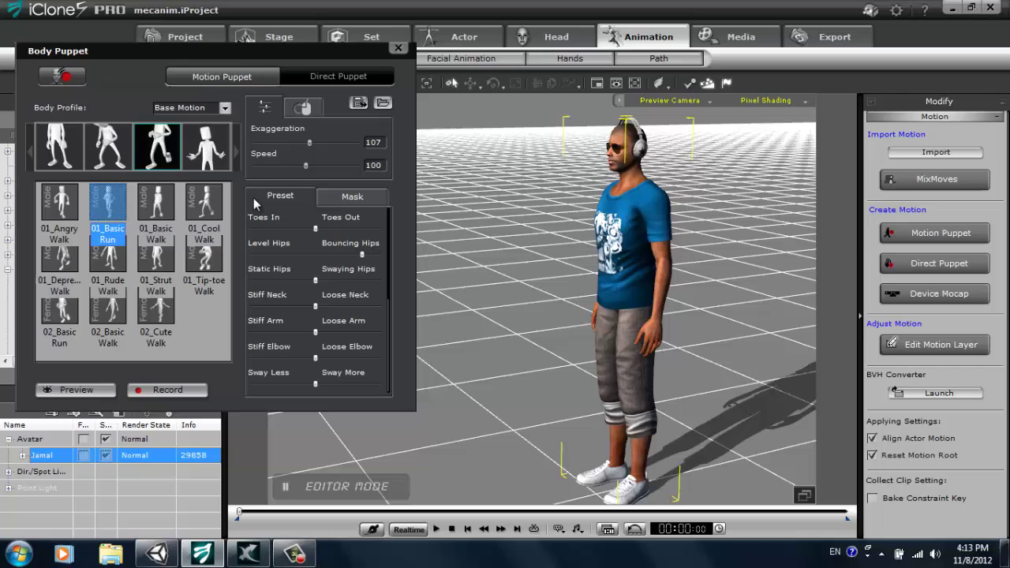
{"action": "left_click", "coordinate": [60, 205]}
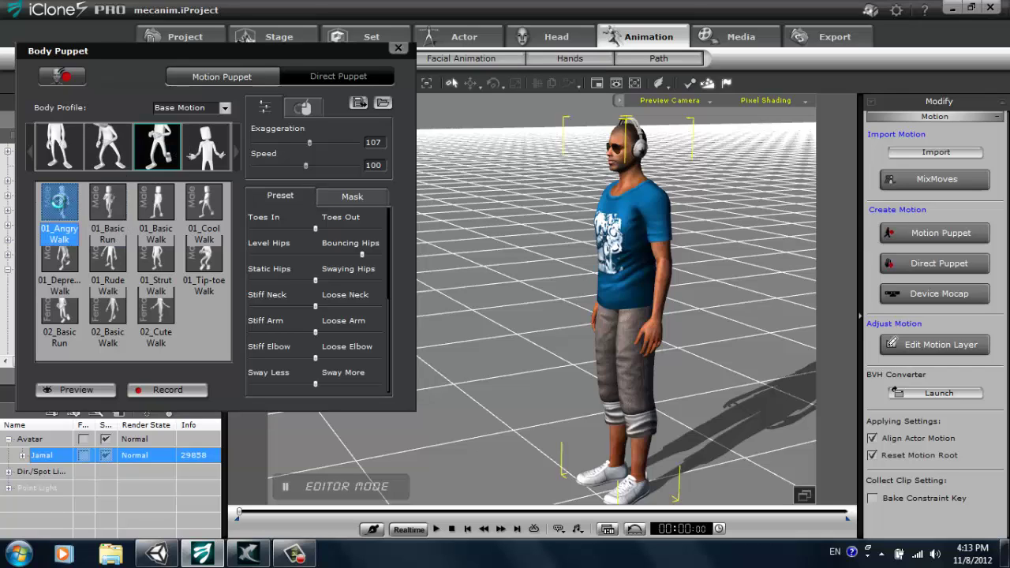
{"action": "left_click", "coordinate": [107, 207]}
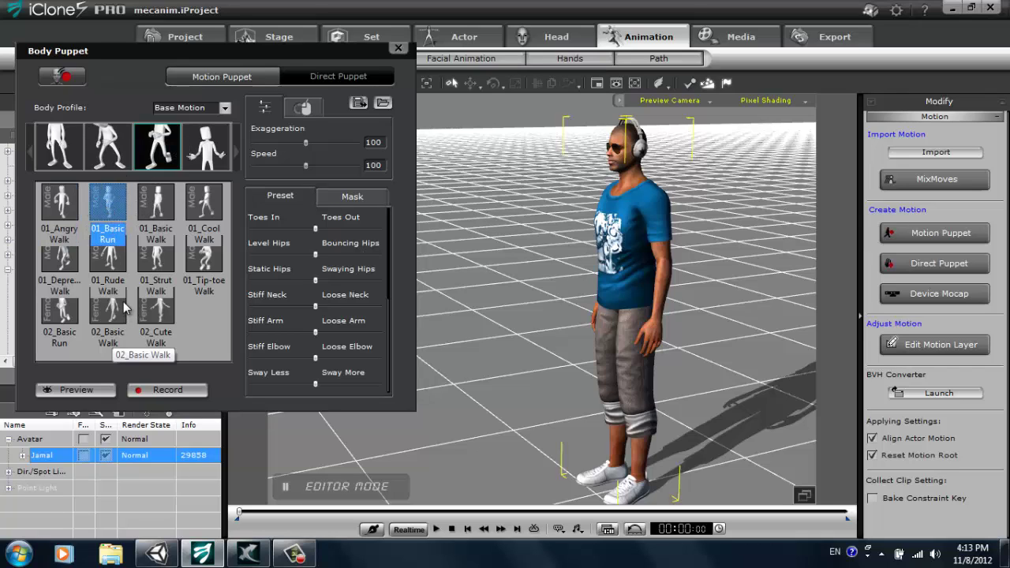
{"action": "left_click", "coordinate": [93, 392]}
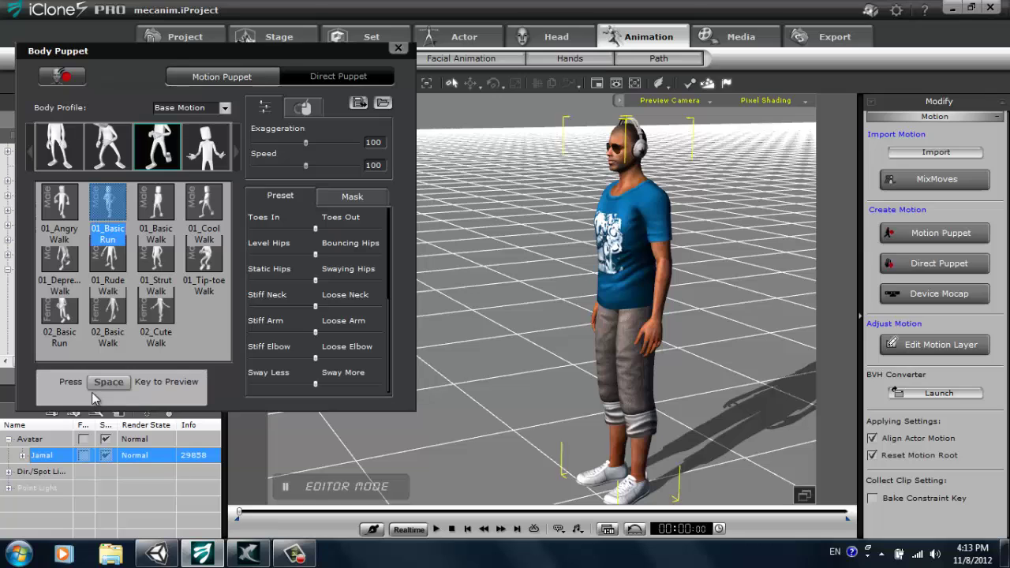
{"action": "key", "text": "space"}
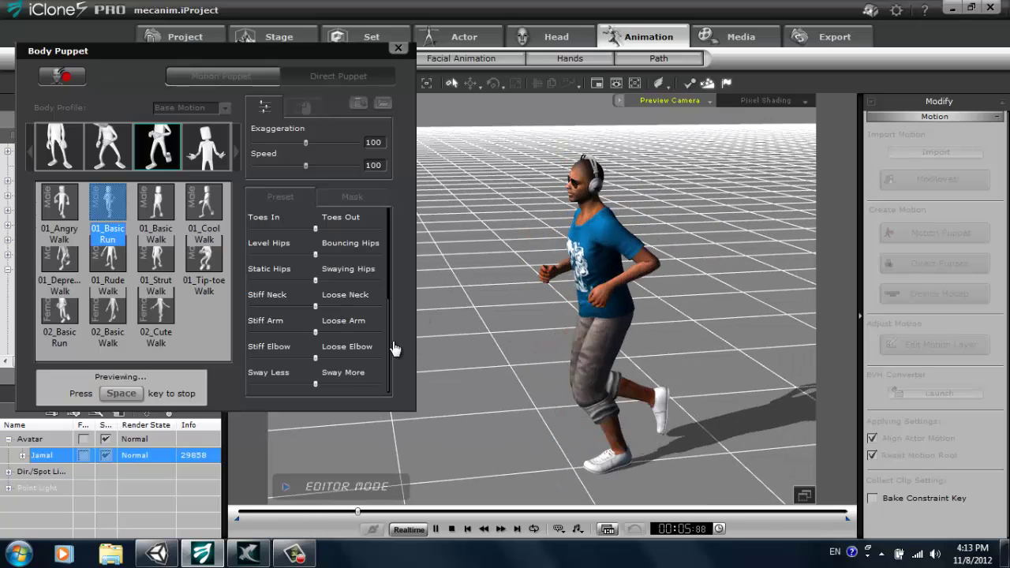
Step: Set run speed to 113, raise Bouncing Hips and Lean Forward, then stop the preview
{"action": "left_click_drag", "start_coordinate": [389, 339], "coordinate": [351, 296]}
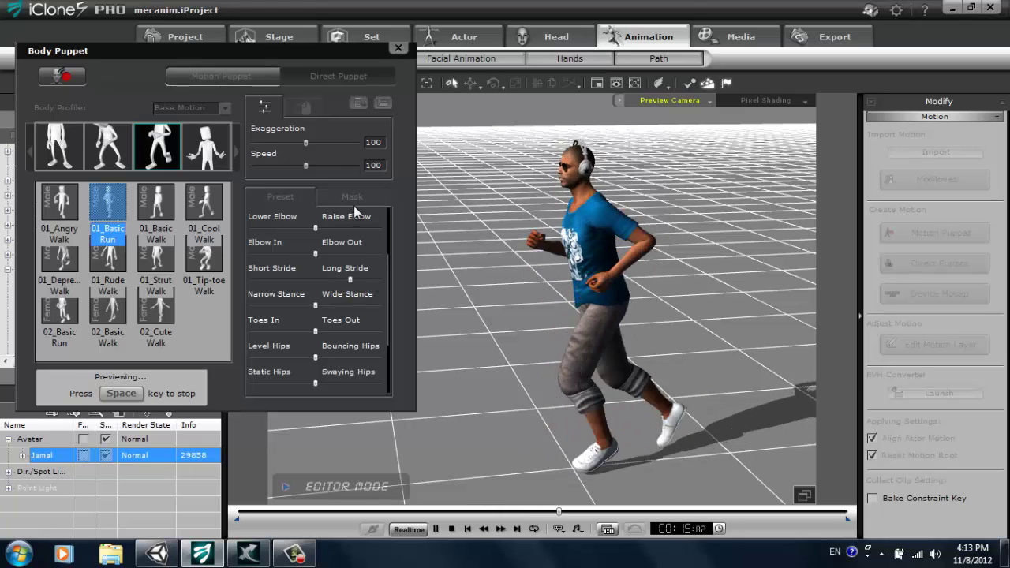
{"action": "left_click_drag", "start_coordinate": [306, 167], "coordinate": [312, 168]}
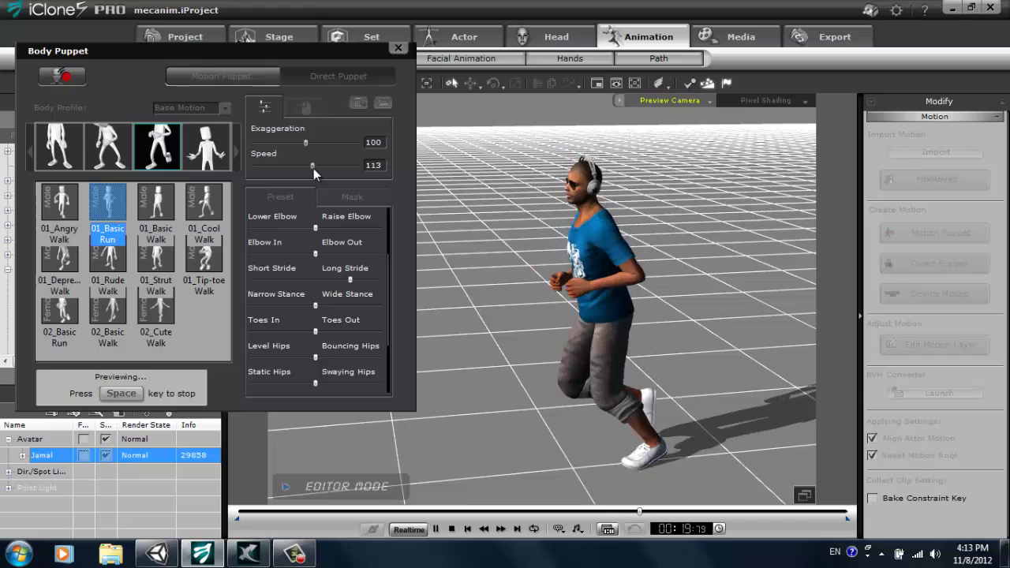
{"action": "left_click_drag", "start_coordinate": [389, 287], "coordinate": [378, 316]}
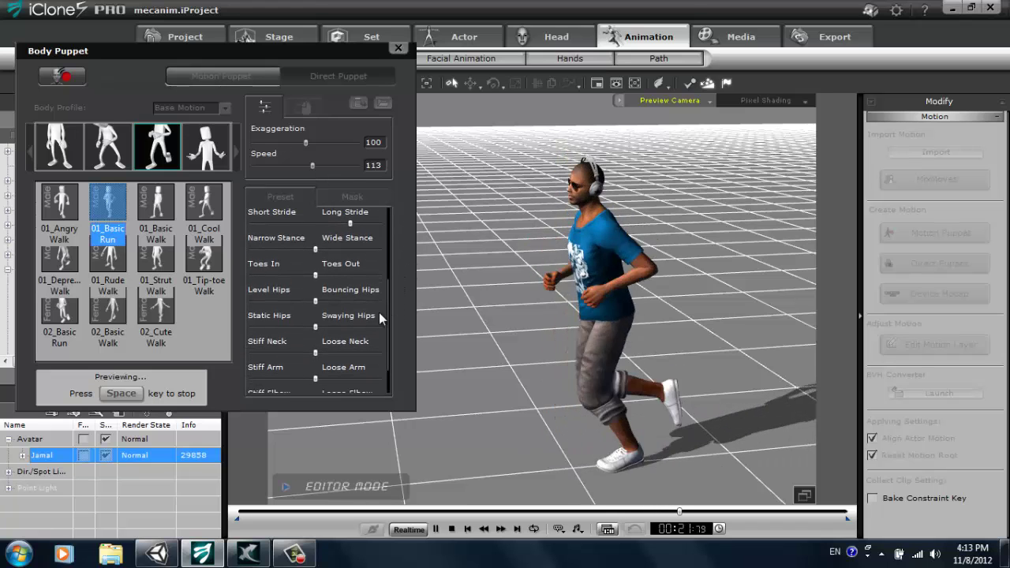
{"action": "left_click_drag", "start_coordinate": [315, 300], "coordinate": [357, 306]}
{"action": "scroll", "coordinate": [387, 324], "scroll_direction": "down", "scroll_amount": 2}
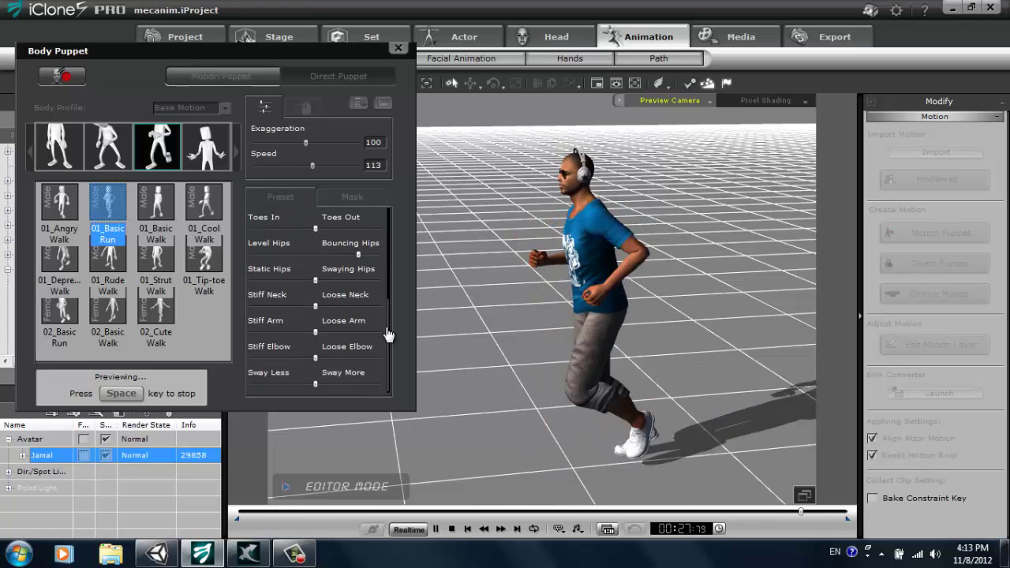
{"action": "right_click_drag", "start_coordinate": [553, 365], "coordinate": [529, 343]}
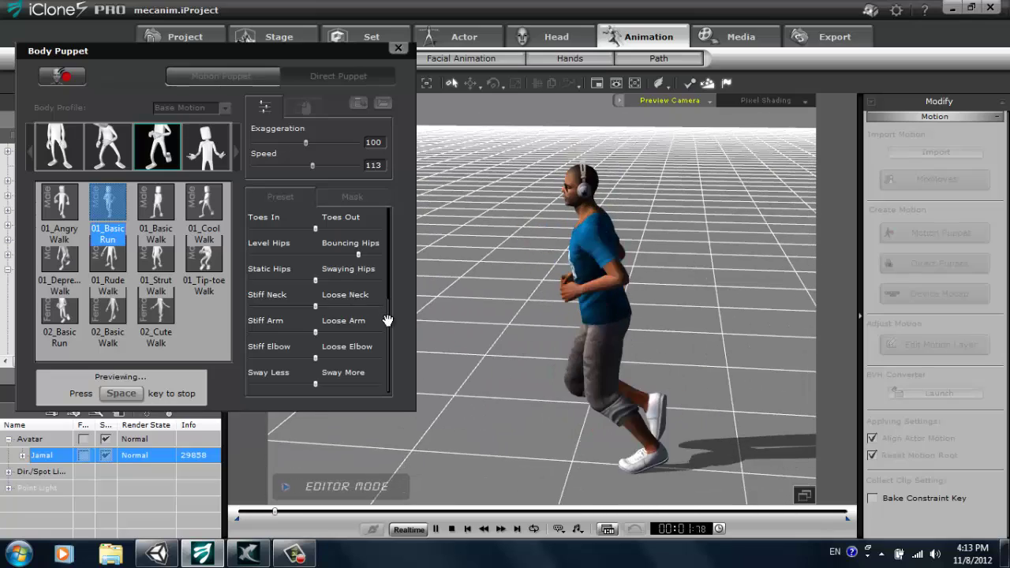
{"action": "scroll", "coordinate": [387, 322], "scroll_direction": "down", "scroll_amount": 7}
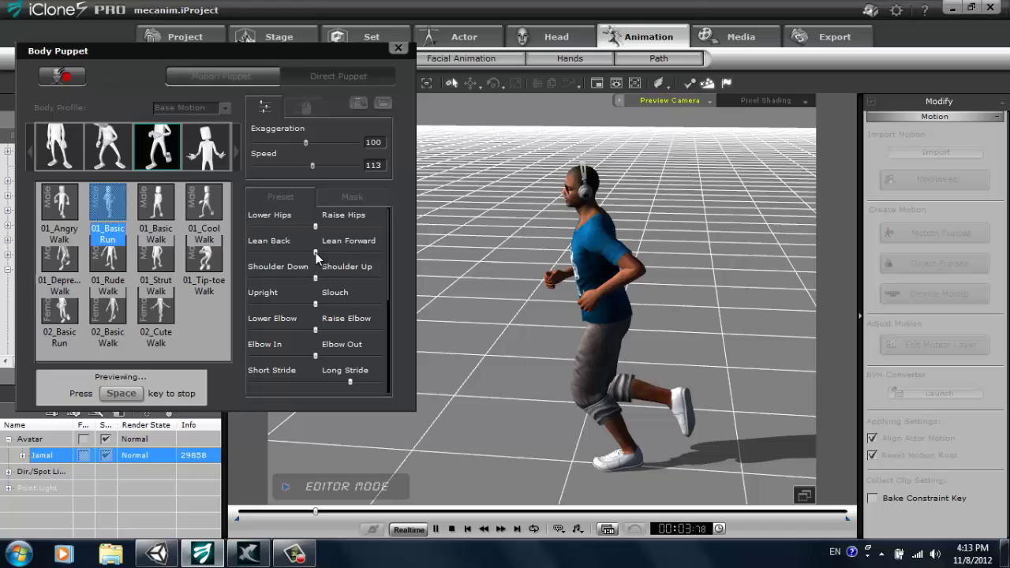
{"action": "mouse_move", "coordinate": [315, 253]}
{"action": "left_mouse_down"}
{"action": "mouse_move", "coordinate": [367, 254]}
{"action": "mouse_move", "coordinate": [209, 264]}
{"action": "mouse_move", "coordinate": [316, 267]}
{"action": "left_mouse_up"}
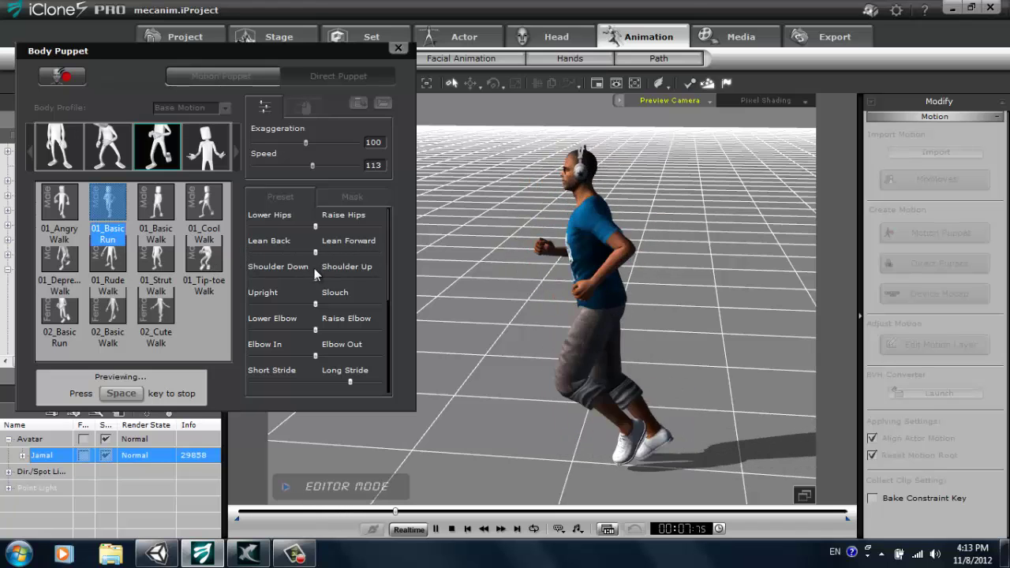
{"action": "key", "text": "space"}
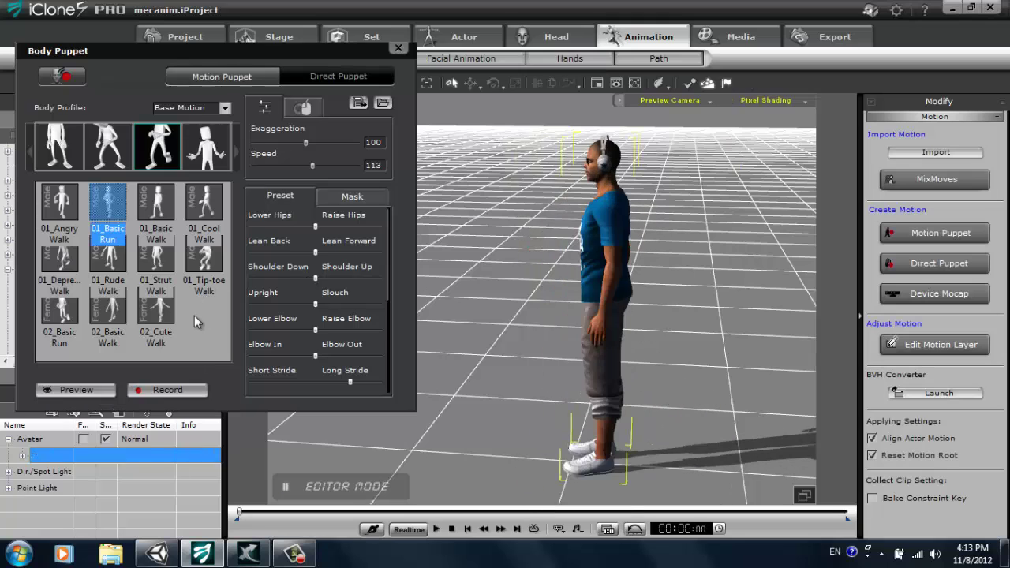
Step: Record the tuned run puppet motion on the avatar and close Body Puppet
{"action": "left_click", "coordinate": [189, 389]}
{"action": "key", "text": "space"}
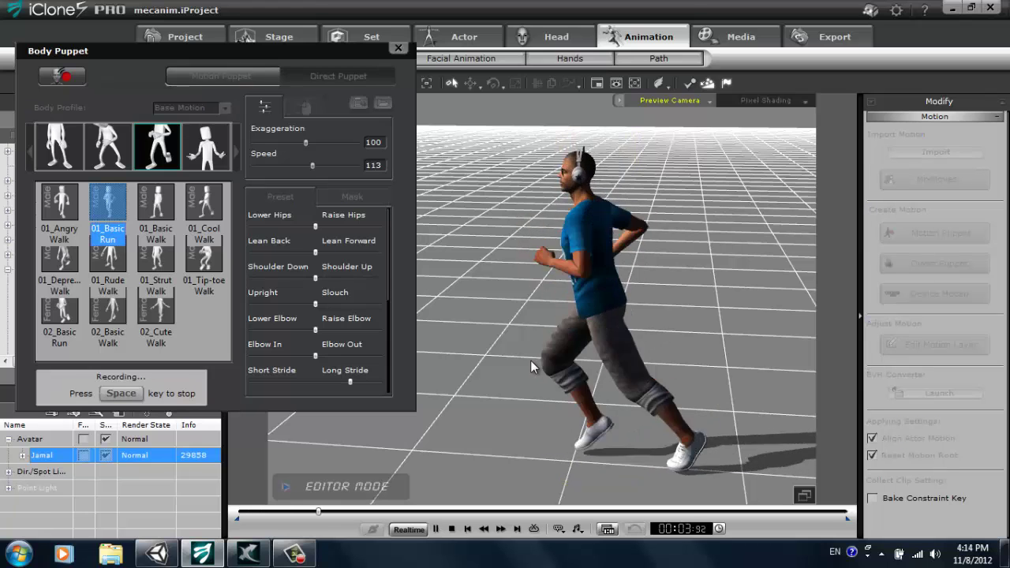
{"action": "key", "text": "space"}
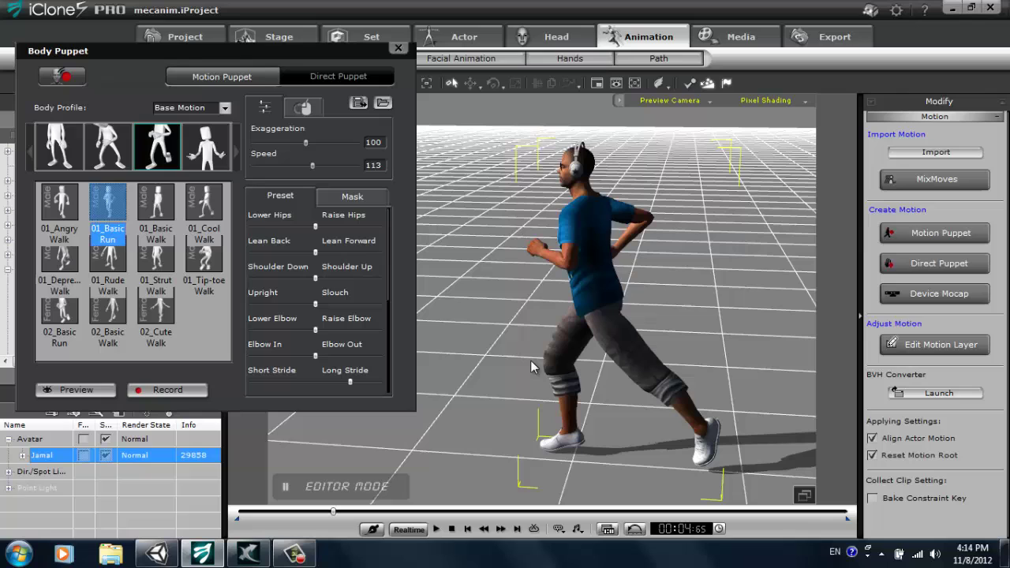
{"action": "left_click", "coordinate": [398, 48]}
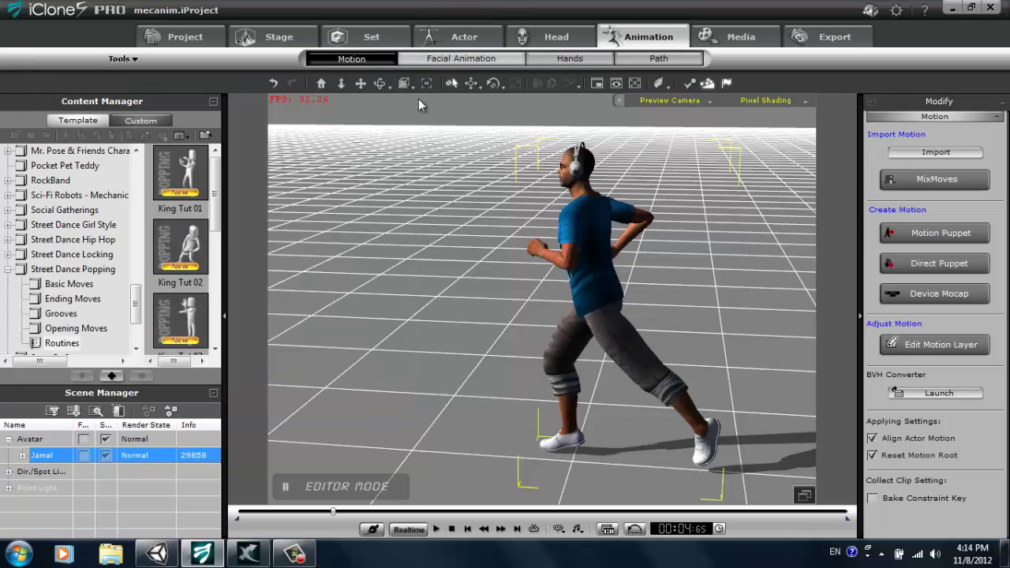
Step: Play back the recorded run from the start while orbiting around the avatar
{"action": "left_click", "coordinate": [452, 529]}
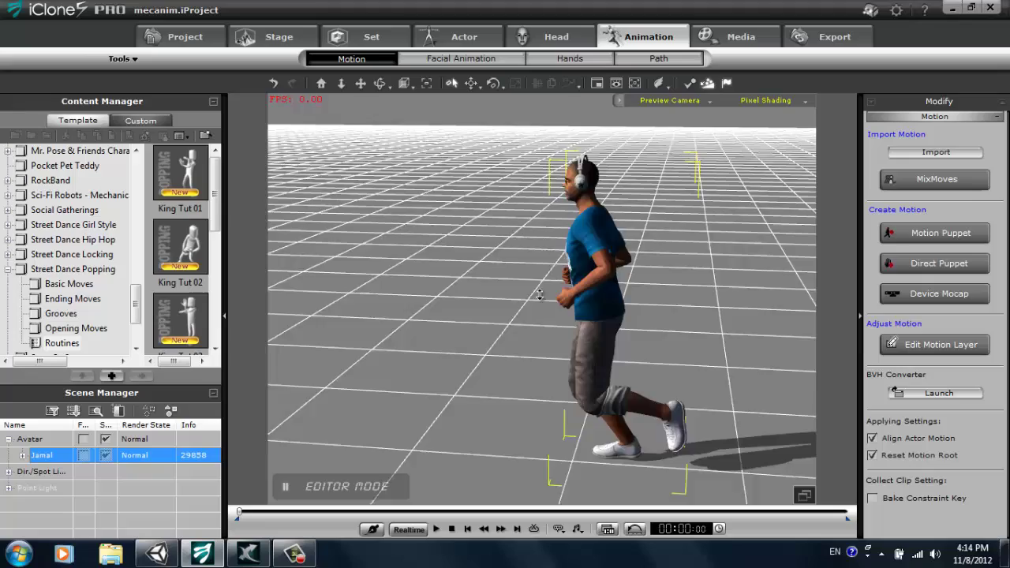
{"action": "right_click_drag", "start_coordinate": [486, 342], "coordinate": [769, 319]}
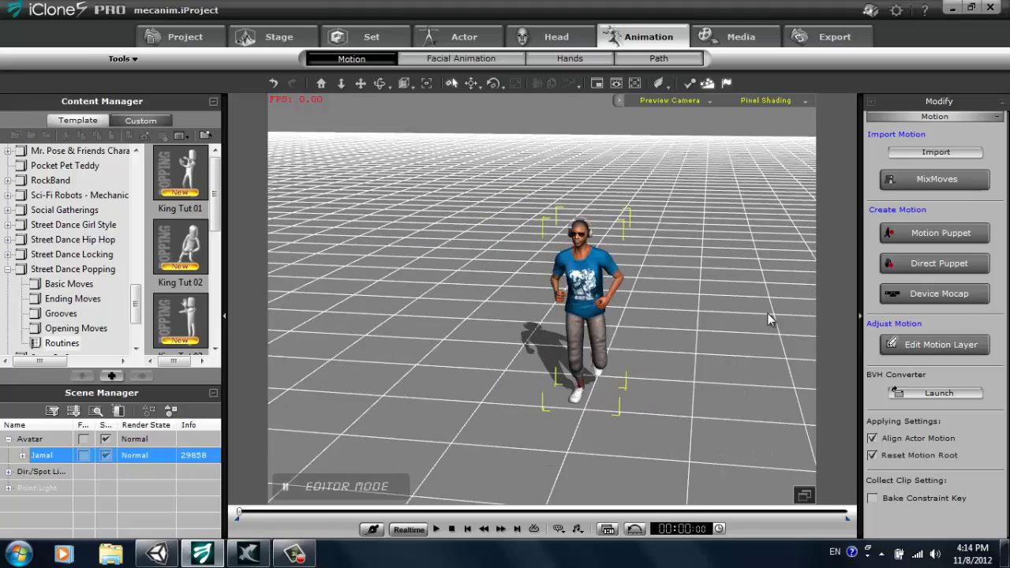
{"action": "left_click", "coordinate": [435, 528]}
{"action": "right_click_drag", "start_coordinate": [684, 347], "coordinate": [513, 438]}
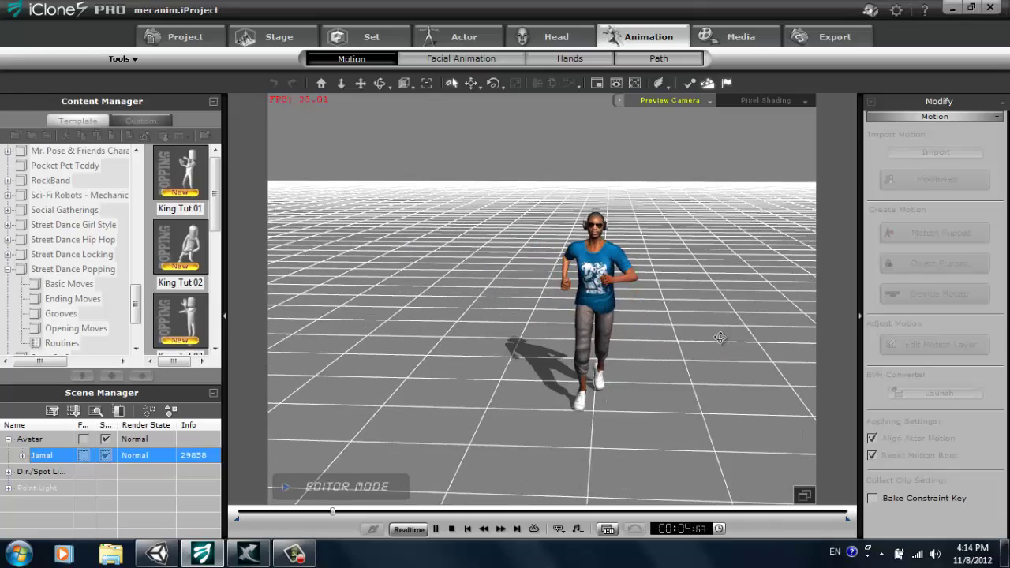
{"action": "left_click", "coordinate": [451, 528]}
{"action": "scroll", "coordinate": [609, 239], "scroll_direction": "down", "scroll_amount": 3}
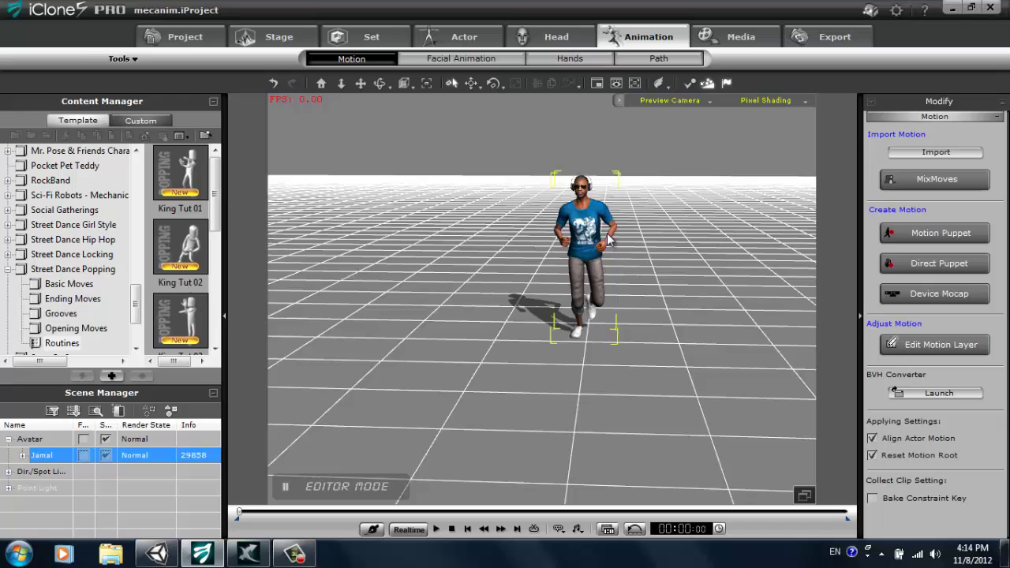
{"action": "right_click_drag", "start_coordinate": [610, 239], "coordinate": [597, 341]}
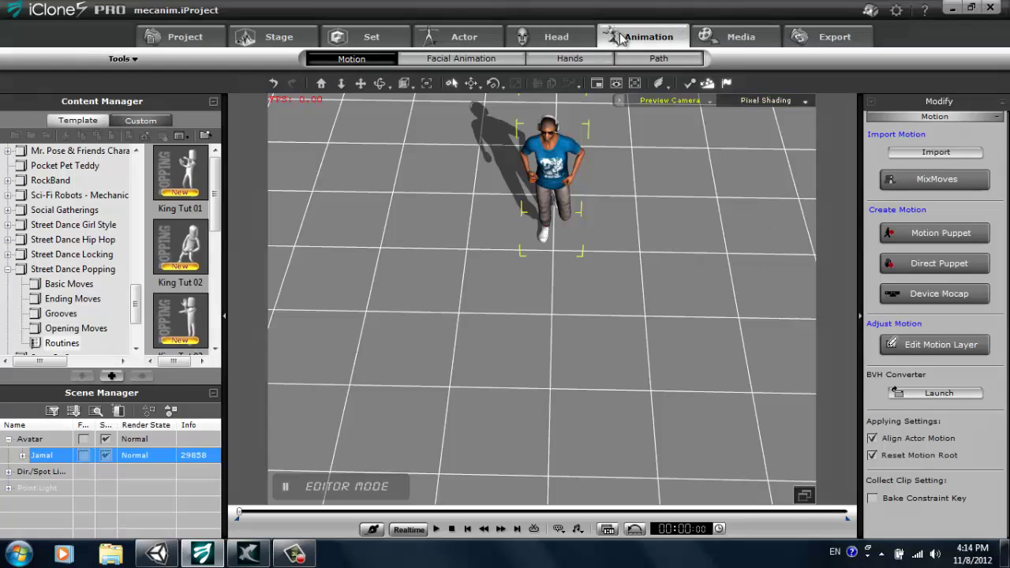
Step: Create a new motion path, placing curving points from Jamal's feet across the grid
{"action": "left_click", "coordinate": [654, 60]}
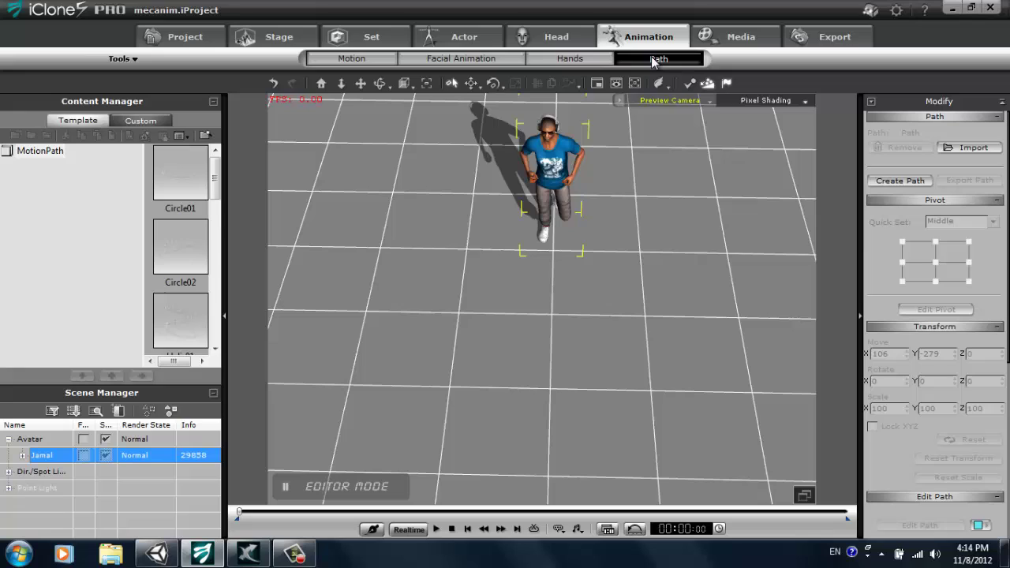
{"action": "left_click", "coordinate": [900, 181]}
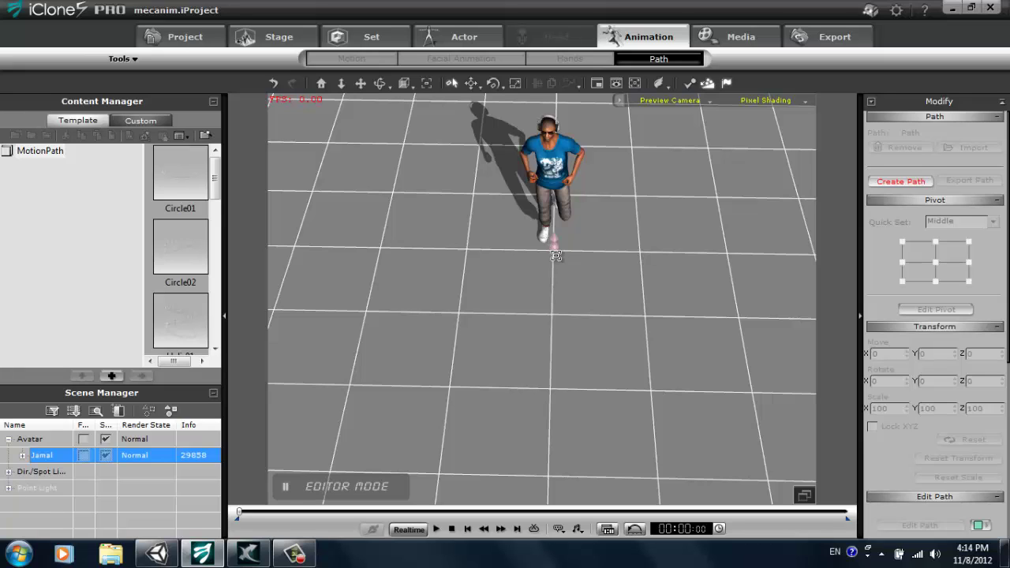
{"action": "left_click", "coordinate": [555, 252]}
{"action": "left_click", "coordinate": [584, 300]}
{"action": "left_click", "coordinate": [662, 331]}
{"action": "left_click", "coordinate": [720, 296]}
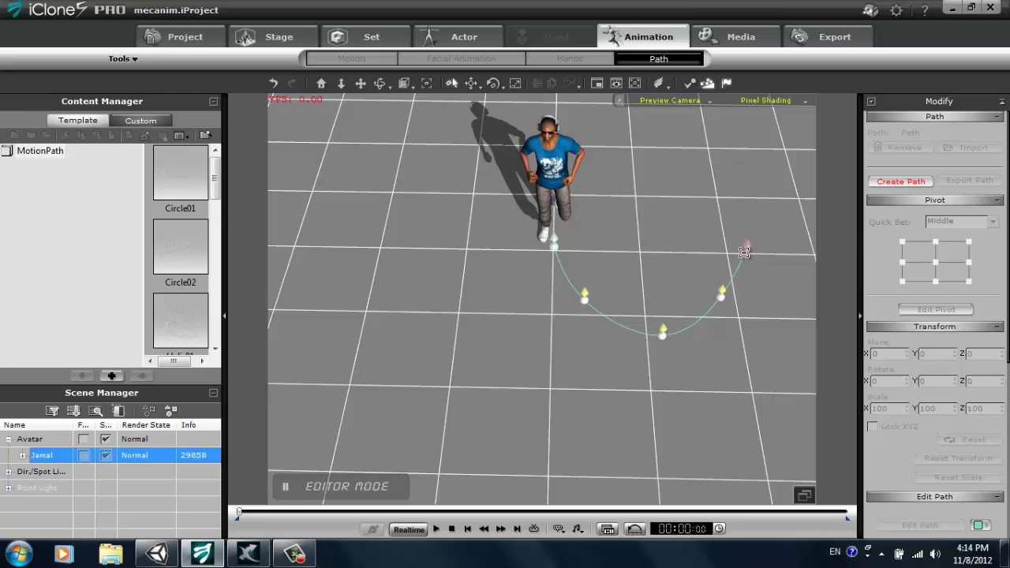
Step: Finish the motion path and view it from above with Jamal centred
{"action": "right_click", "coordinate": [743, 252]}
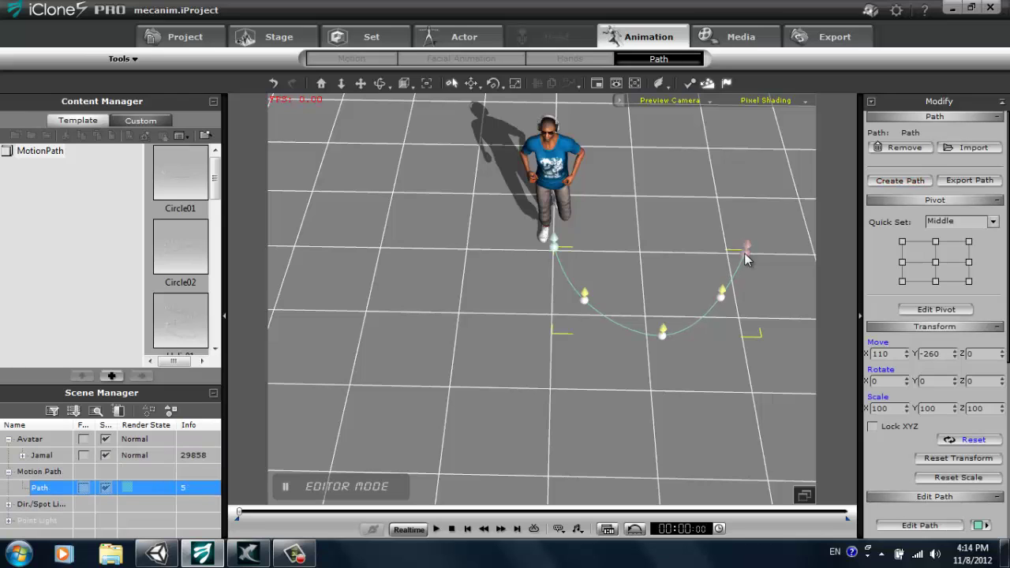
{"action": "right_click_drag", "start_coordinate": [634, 229], "coordinate": [709, 350]}
{"action": "middle_click_drag", "start_coordinate": [687, 333], "coordinate": [666, 354]}
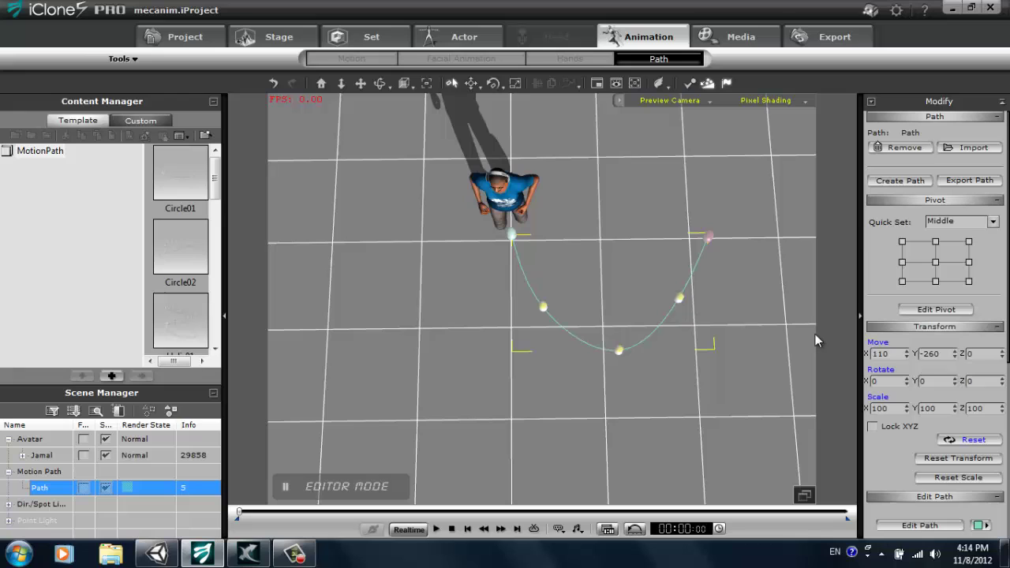
Step: Edit the path, nudging its right-side and end control points slightly, then exit editing
{"action": "left_click", "coordinate": [921, 524]}
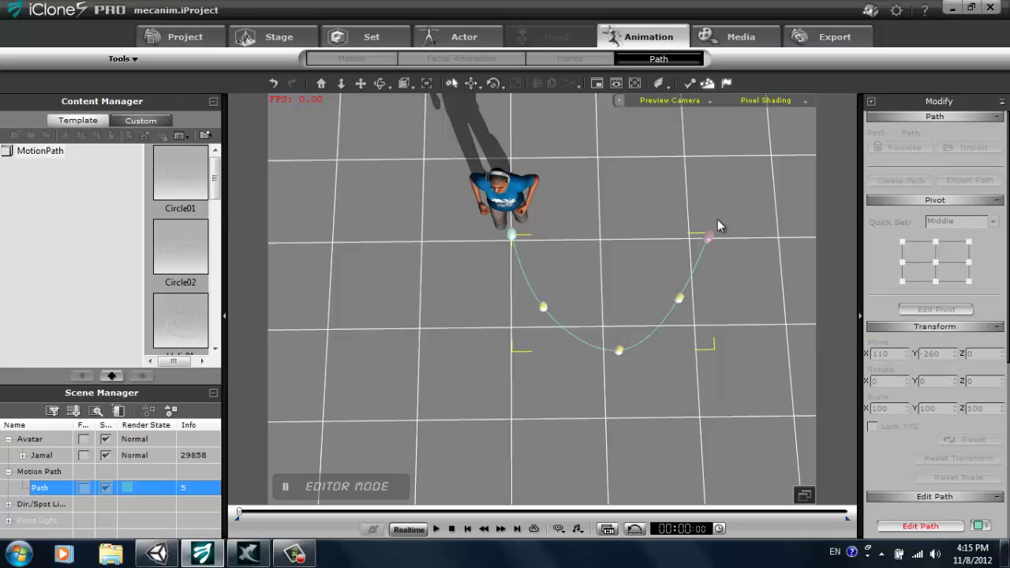
{"action": "left_click", "coordinate": [678, 297]}
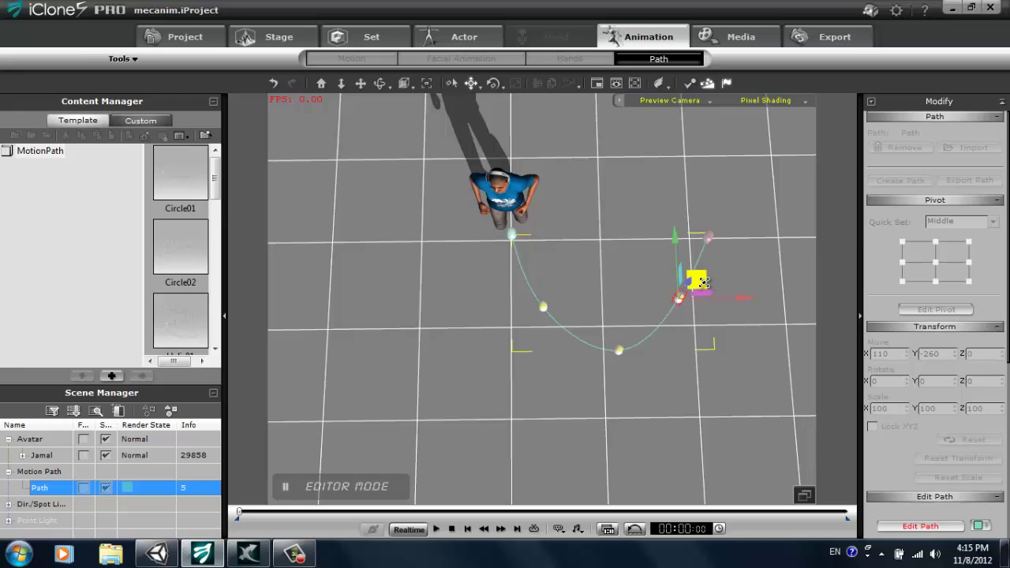
{"action": "left_click_drag", "start_coordinate": [751, 298], "coordinate": [757, 299]}
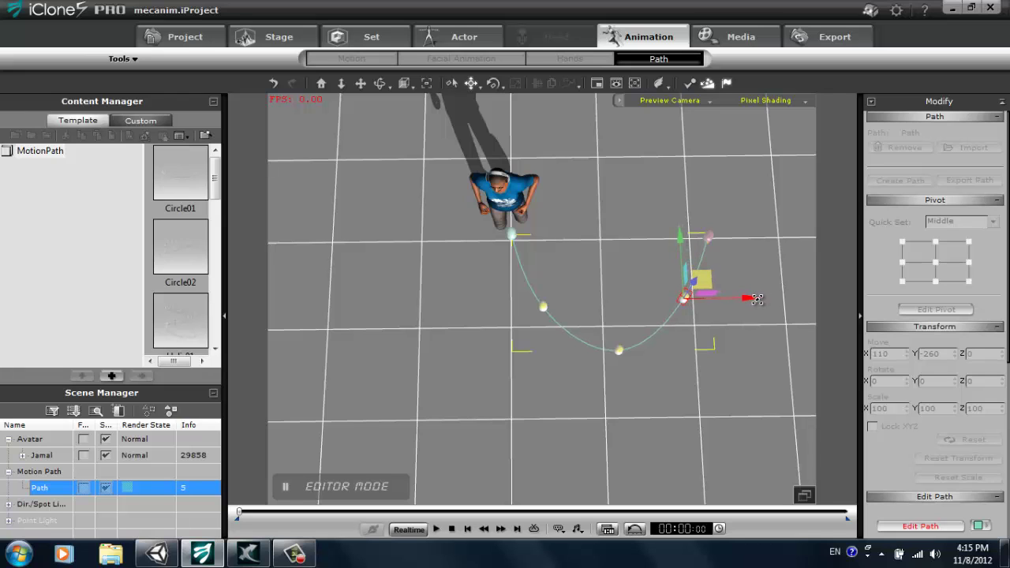
{"action": "left_click", "coordinate": [707, 236]}
{"action": "left_click_drag", "start_coordinate": [725, 218], "coordinate": [718, 221]}
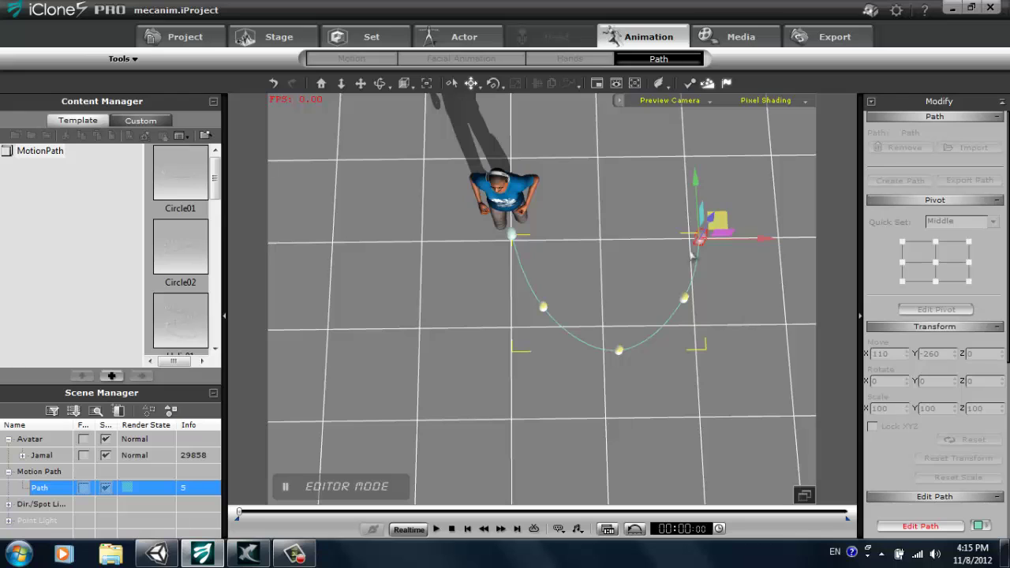
{"action": "right_click", "coordinate": [614, 294]}
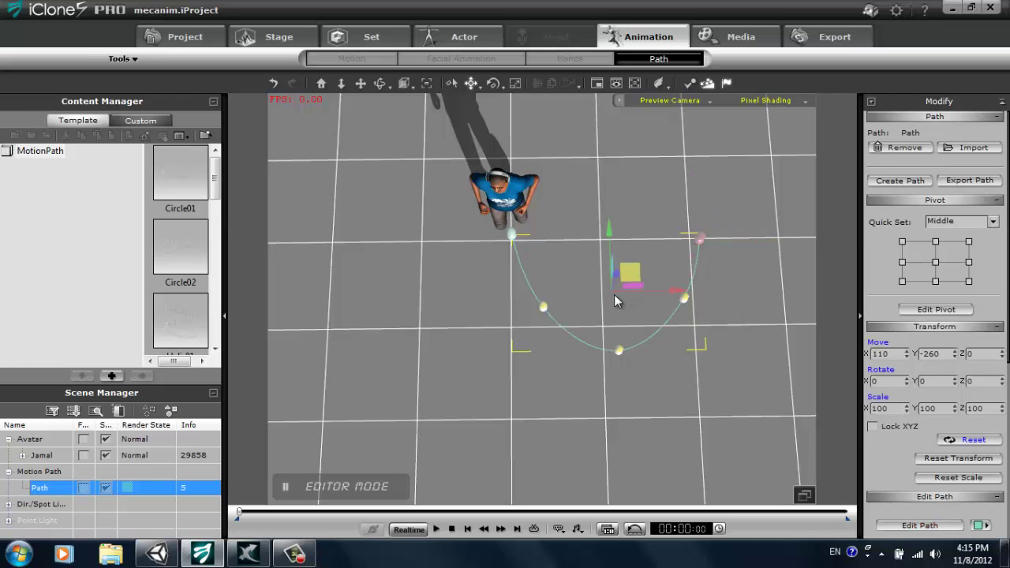
{"action": "right_click_drag", "start_coordinate": [593, 359], "coordinate": [556, 125]}
{"action": "right_click_drag", "start_coordinate": [619, 326], "coordinate": [590, 183]}
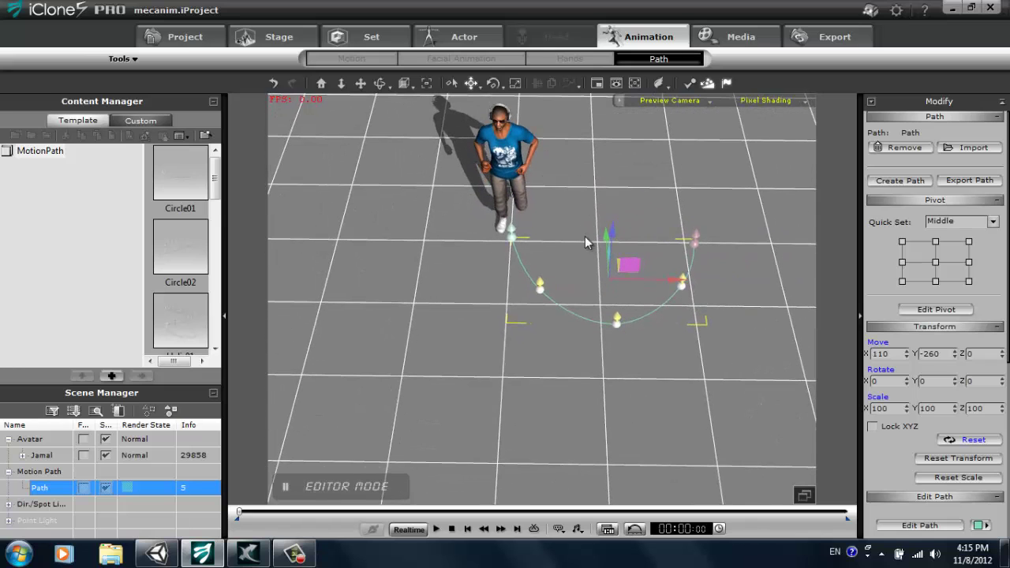
{"action": "right_click_drag", "start_coordinate": [585, 236], "coordinate": [569, 195]}
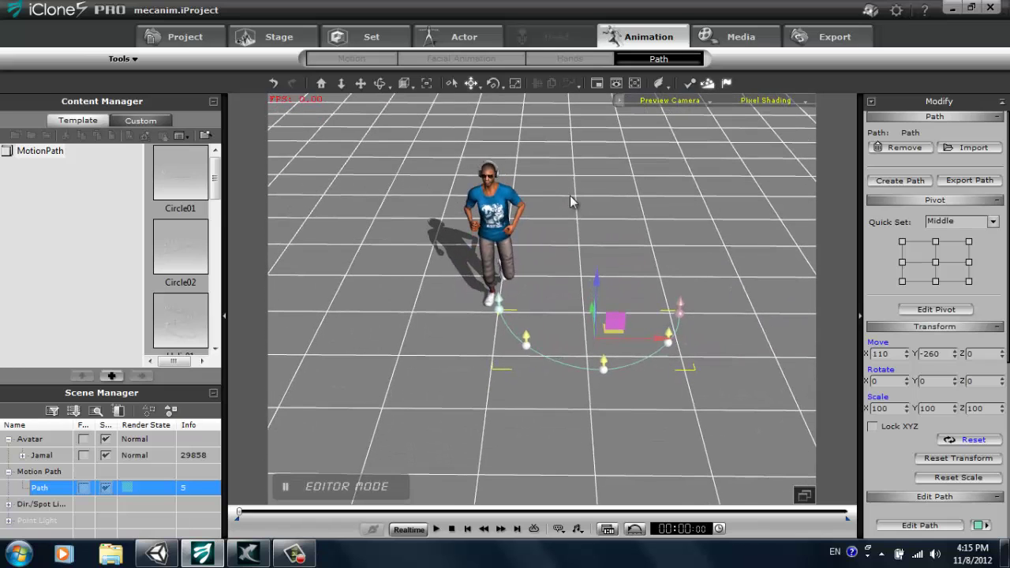
Step: Attach Jamal to the motion path using Pick Path in his avatar settings
{"action": "left_click", "coordinate": [491, 211]}
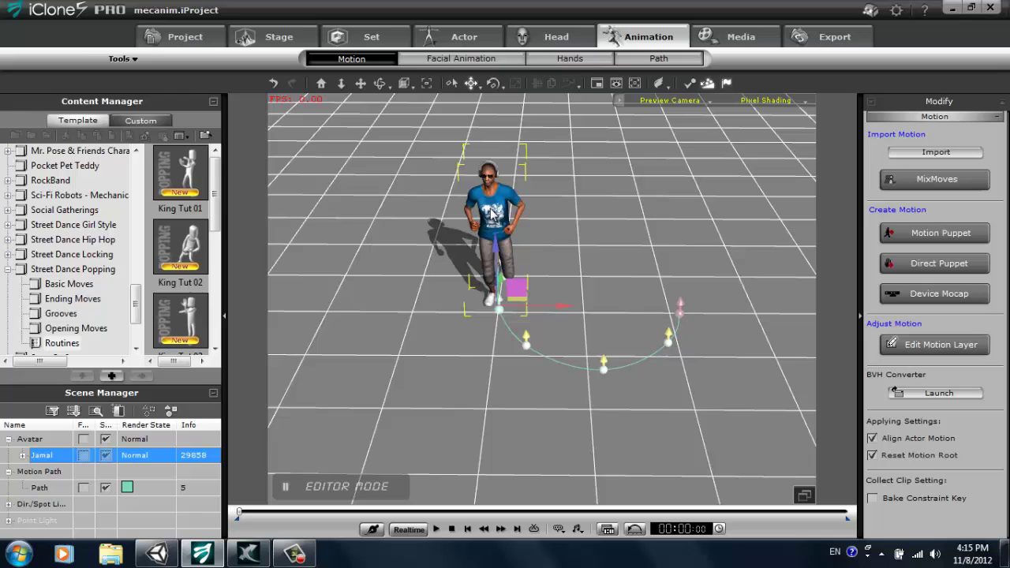
{"action": "left_click", "coordinate": [488, 41]}
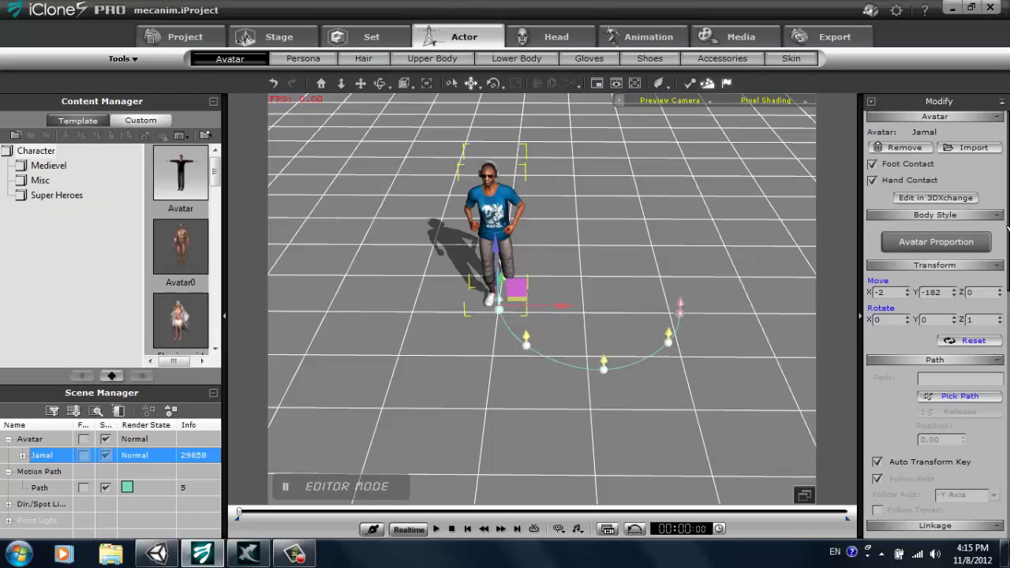
{"action": "left_click", "coordinate": [964, 396]}
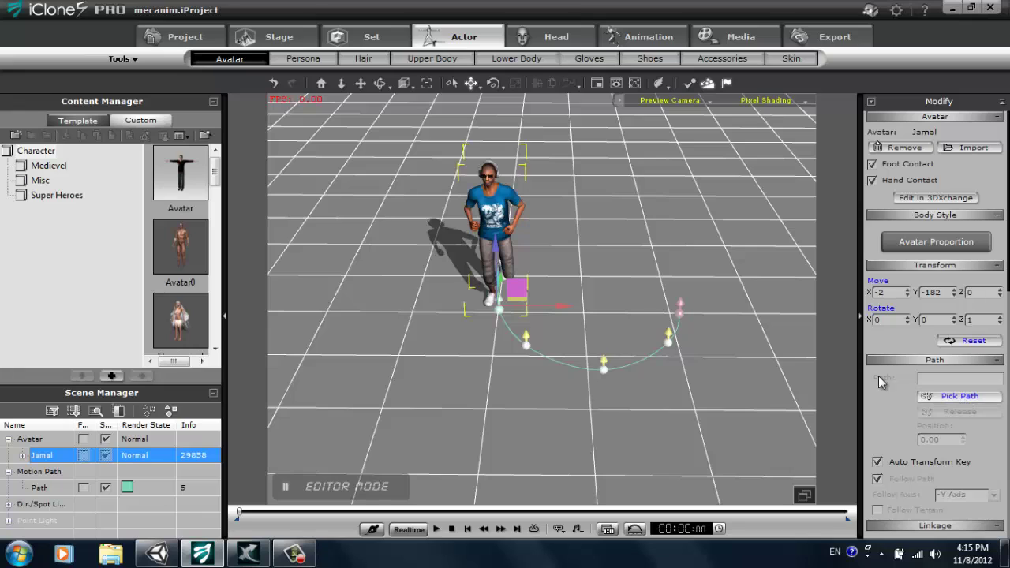
{"action": "left_click", "coordinate": [498, 308]}
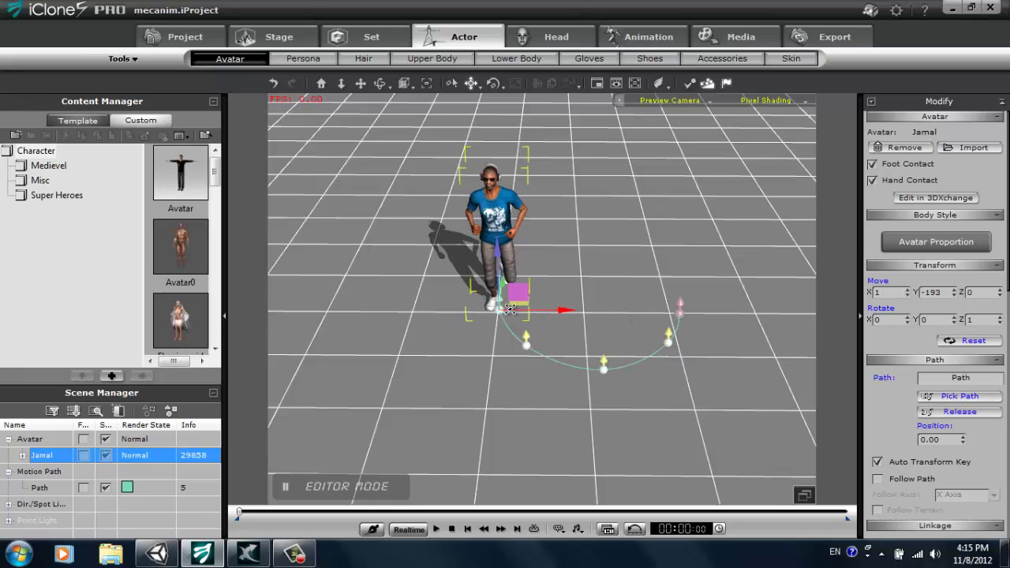
{"action": "right_click_drag", "start_coordinate": [704, 247], "coordinate": [708, 318]}
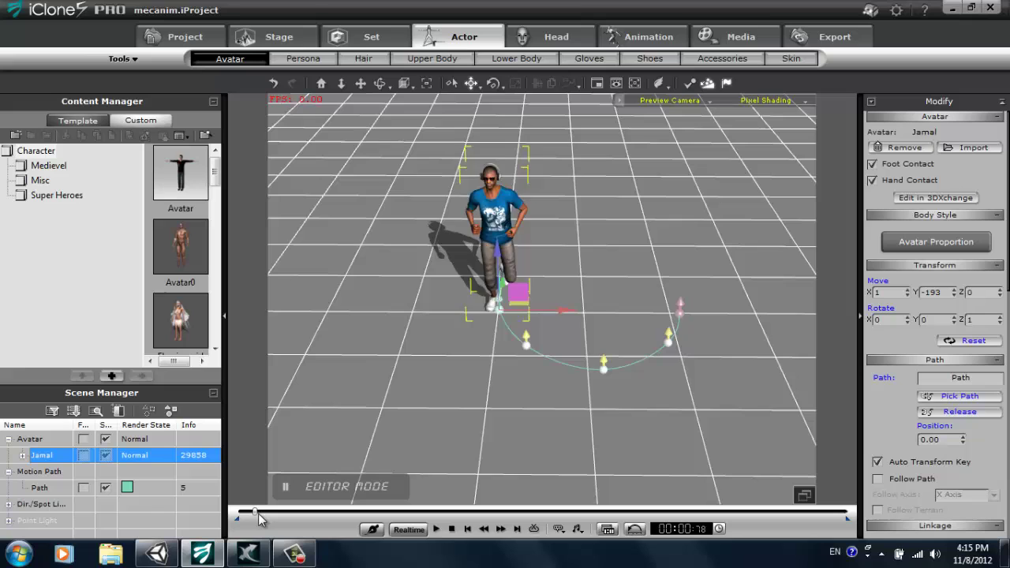
{"action": "left_click_drag", "start_coordinate": [261, 518], "coordinate": [335, 518]}
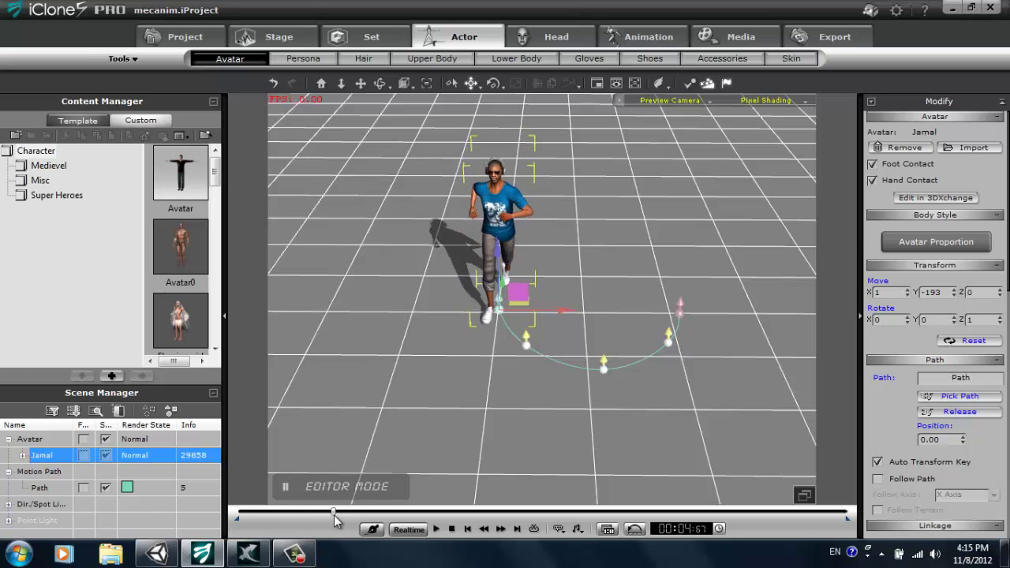
Step: Set the path Position to 100 and play Jamal's run along the path
{"action": "left_click", "coordinate": [942, 438]}
{"action": "key", "text": "Return"}
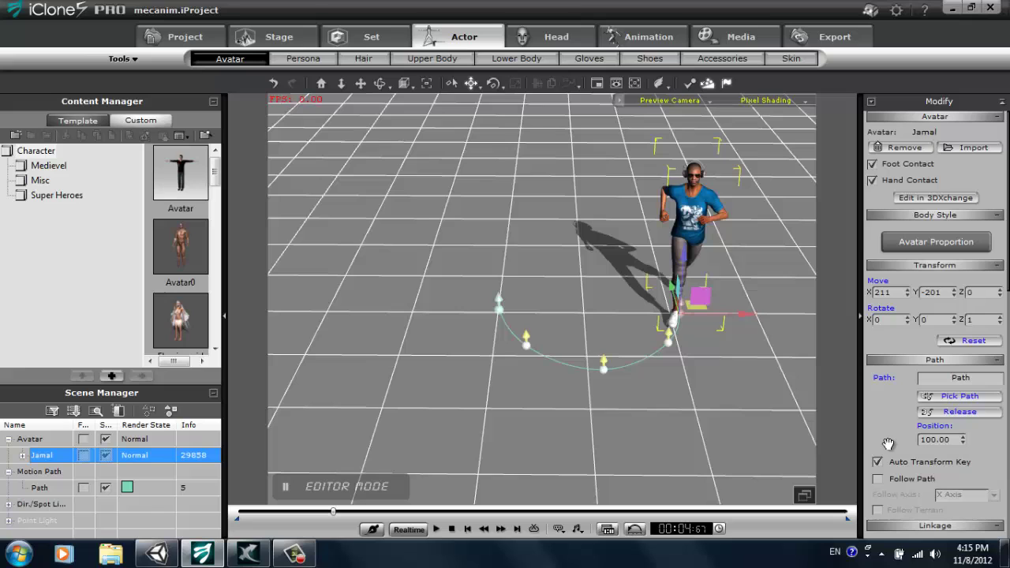
{"action": "left_click", "coordinate": [436, 530]}
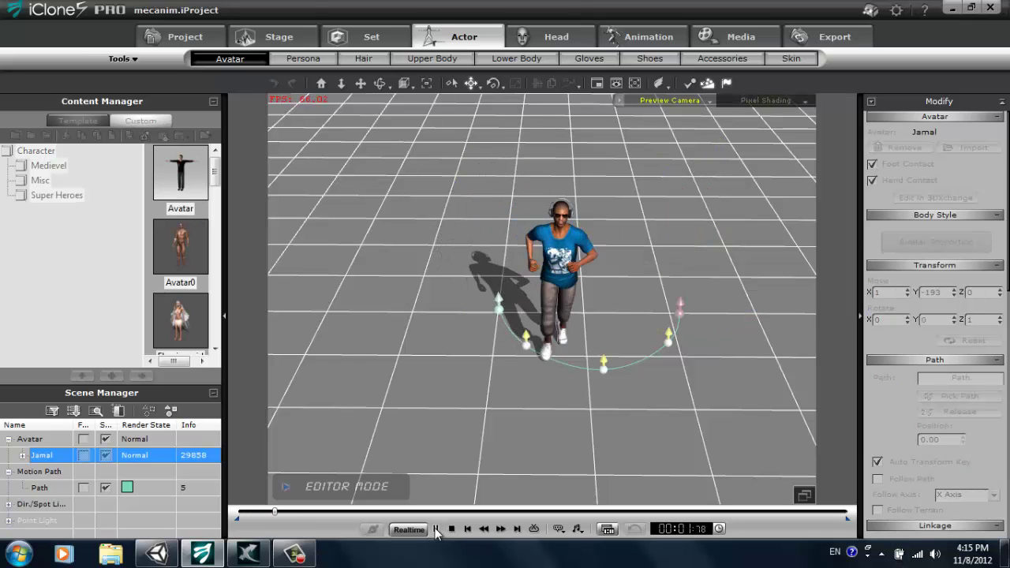
{"action": "right_click_drag", "start_coordinate": [471, 385], "coordinate": [654, 417]}
Step: Enable Follow Path with -Y Axis as follow axis, then play to check Jamal's facing
{"action": "left_click", "coordinate": [452, 528]}
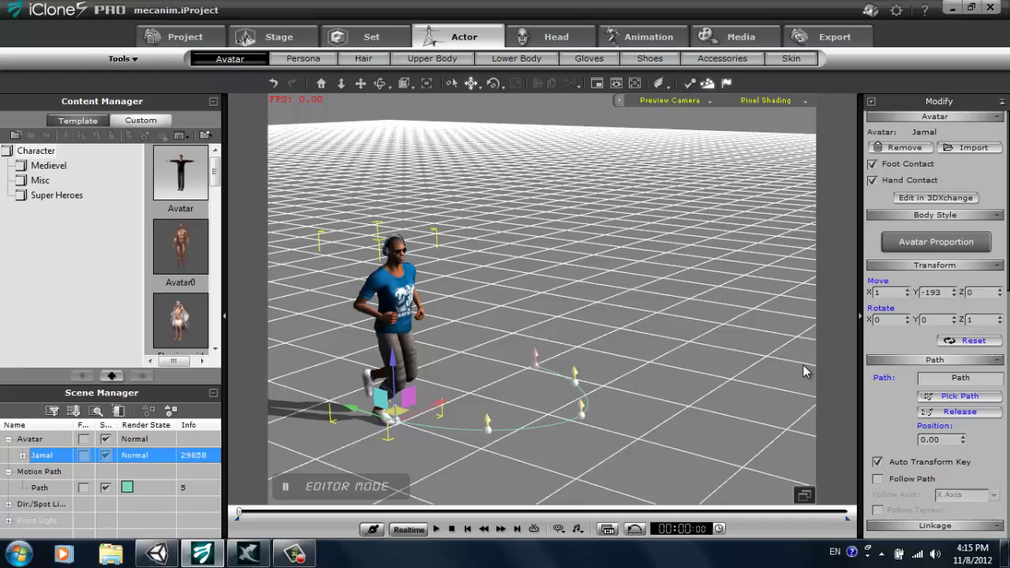
{"action": "left_click", "coordinate": [877, 478]}
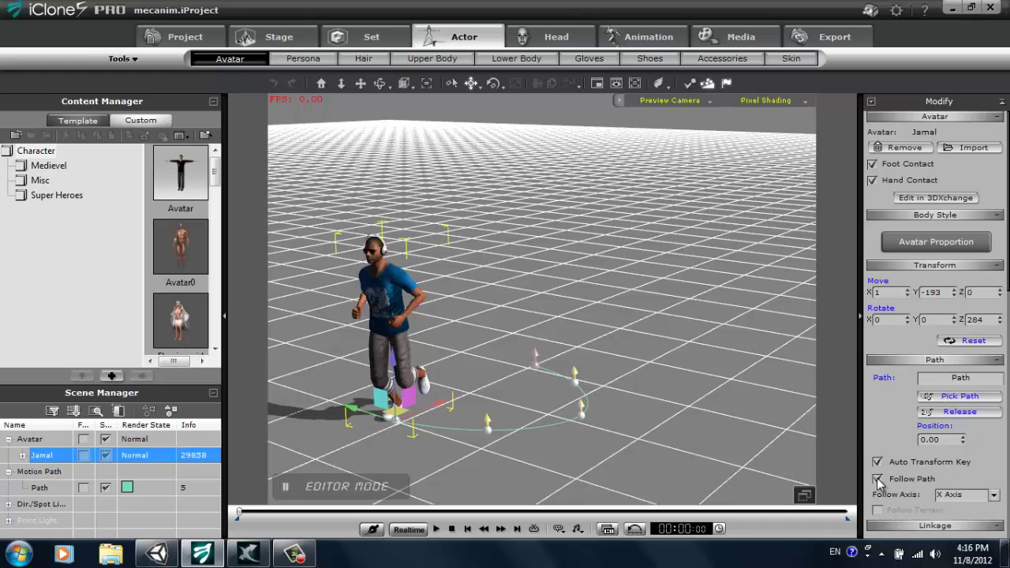
{"action": "left_click", "coordinate": [994, 495]}
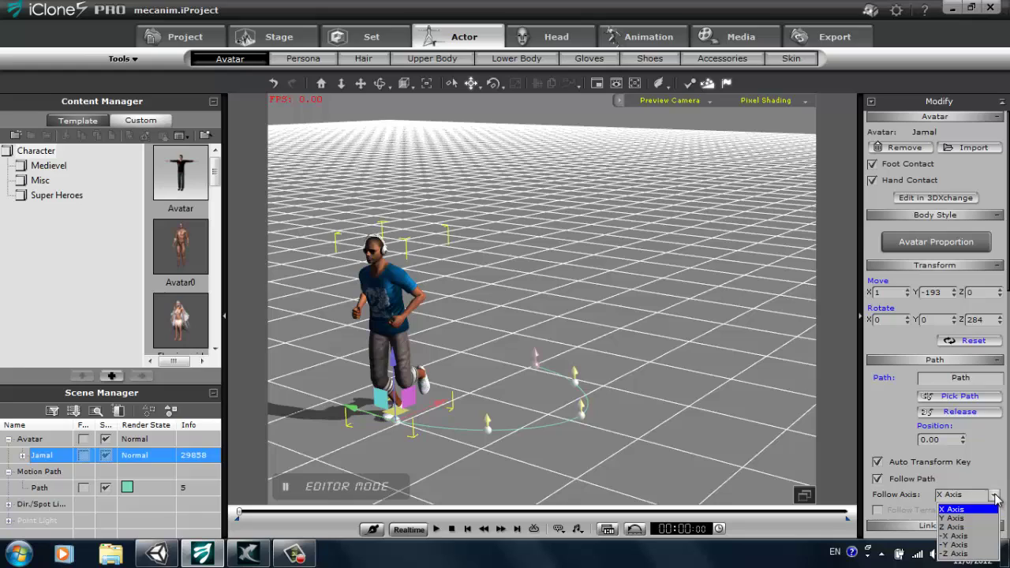
{"action": "left_click", "coordinate": [956, 545]}
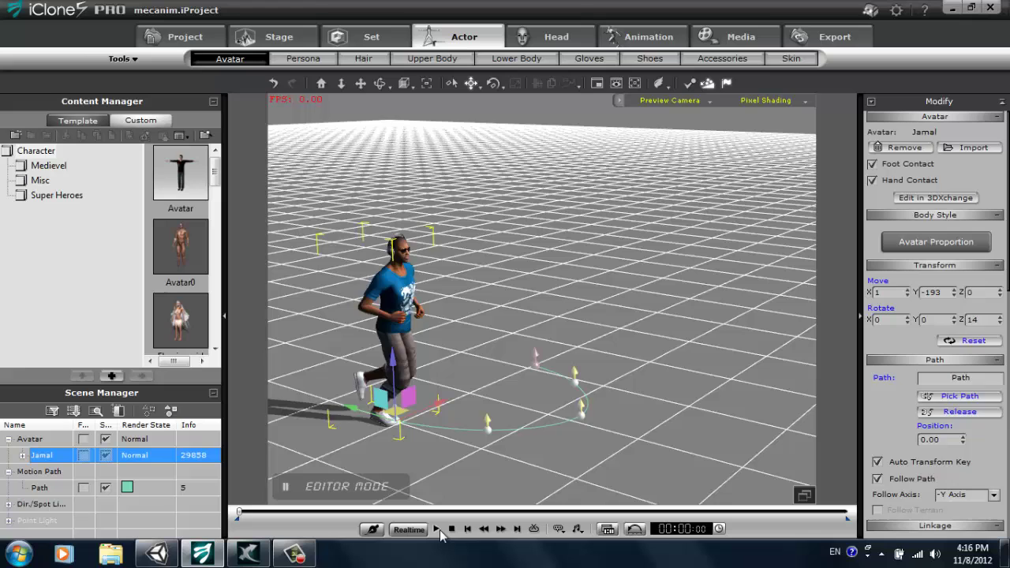
{"action": "left_click", "coordinate": [437, 529]}
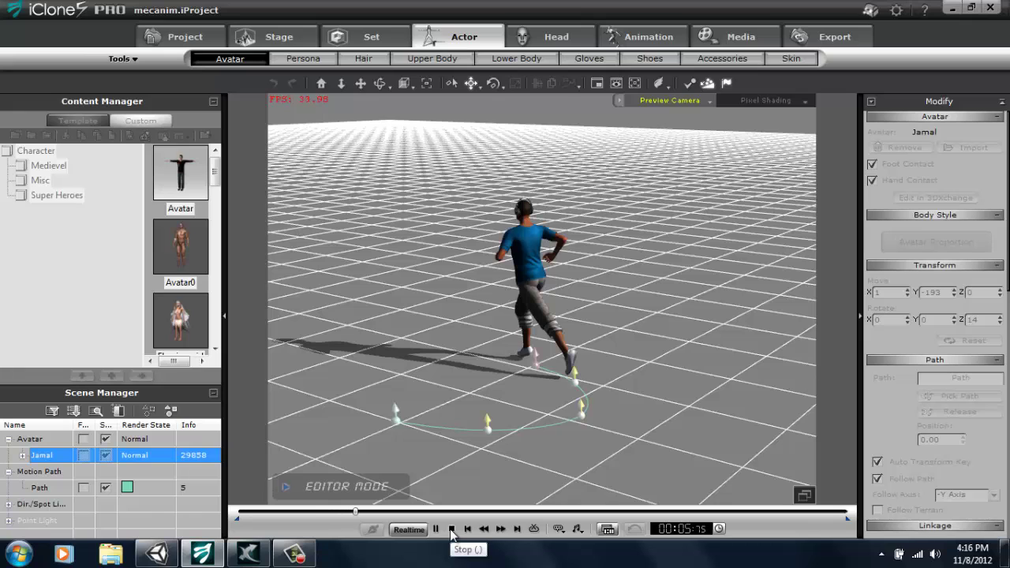
{"action": "left_click", "coordinate": [452, 528]}
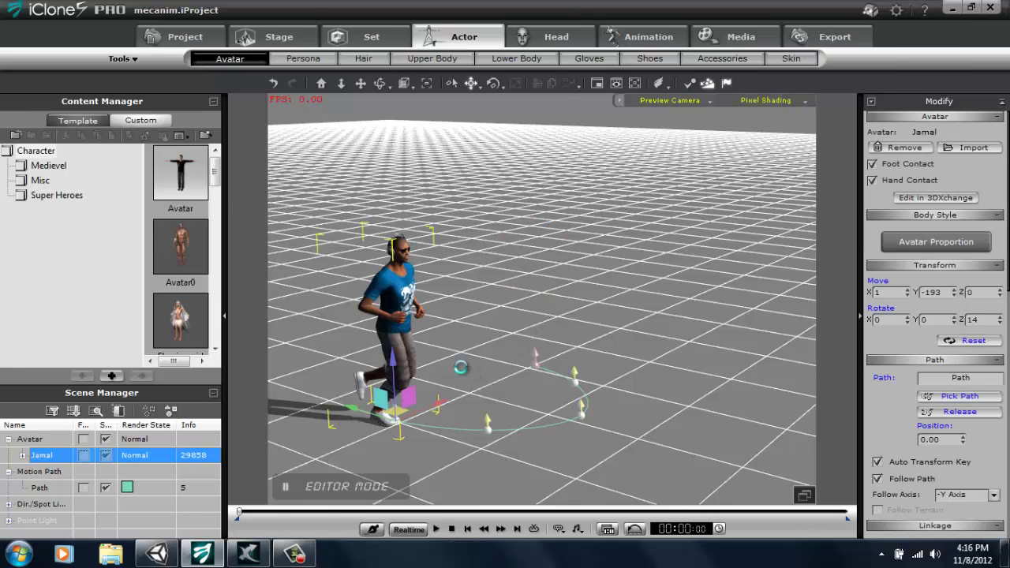
Step: Open Jamal's timeline with F3, scrub between frames 754 and 150, and play from the start
{"action": "key", "text": "F3"}
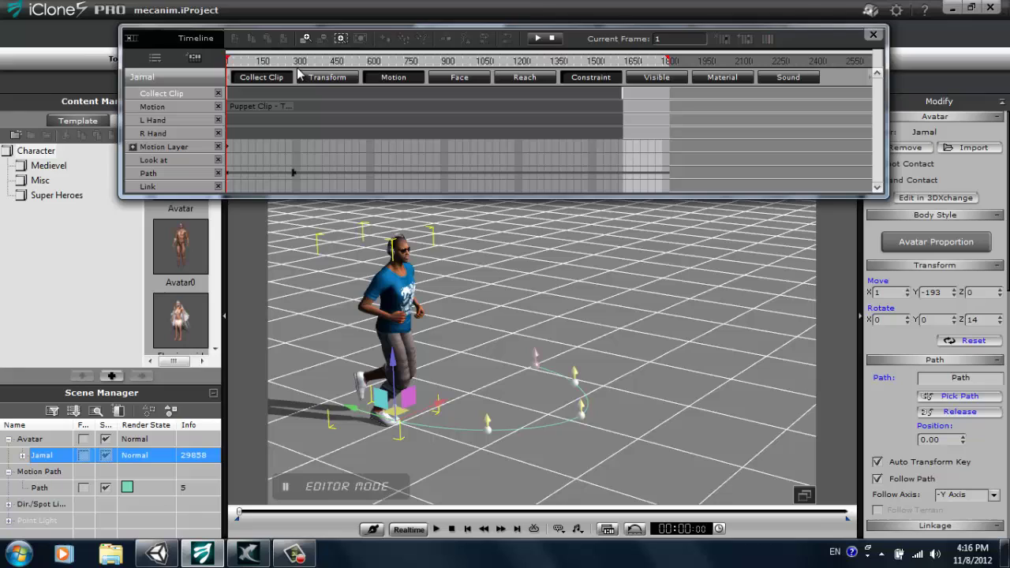
{"action": "left_click", "coordinate": [411, 116]}
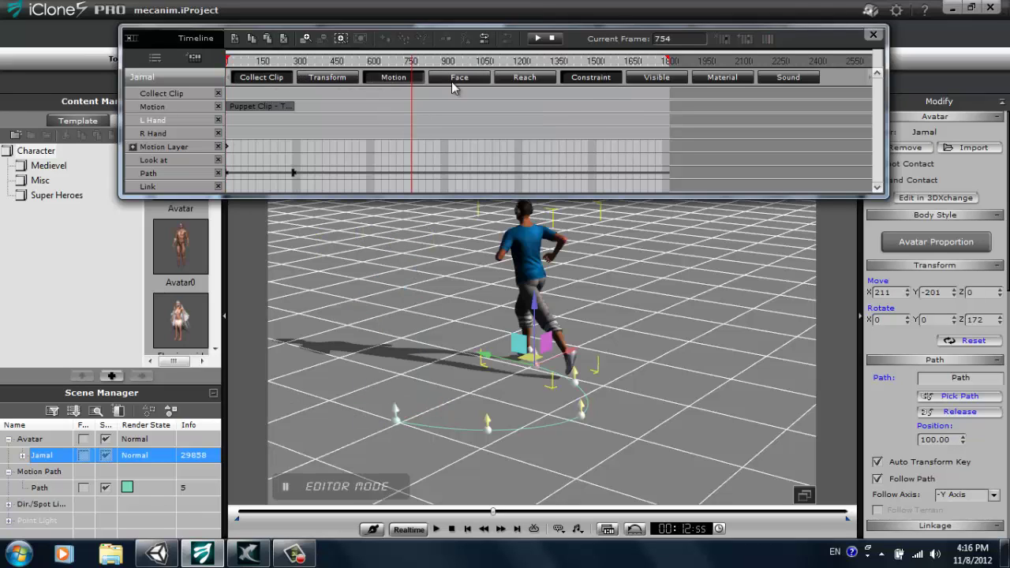
{"action": "left_click", "coordinate": [266, 62]}
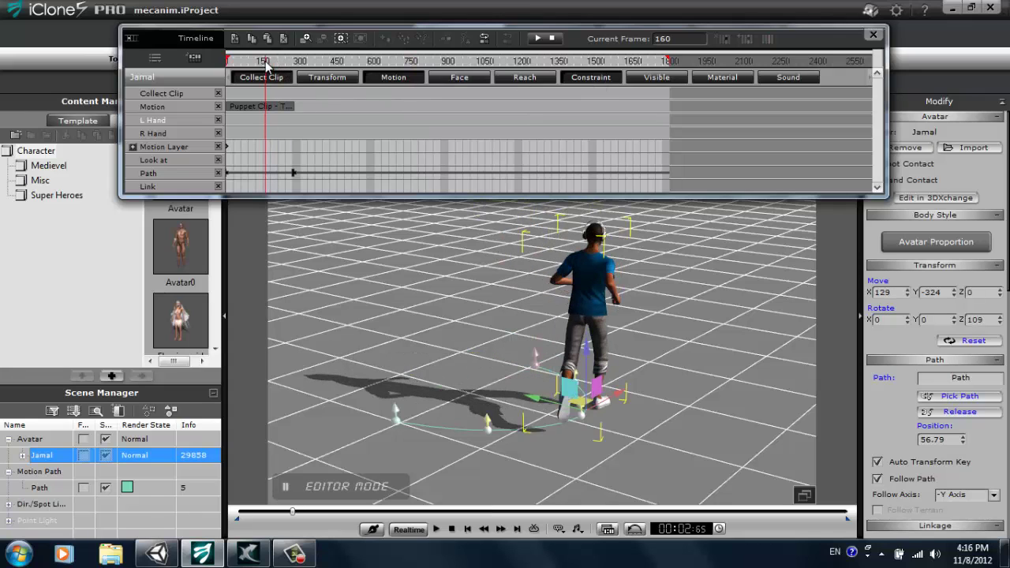
{"action": "scroll", "coordinate": [265, 63], "scroll_direction": "up", "scroll_amount": 5}
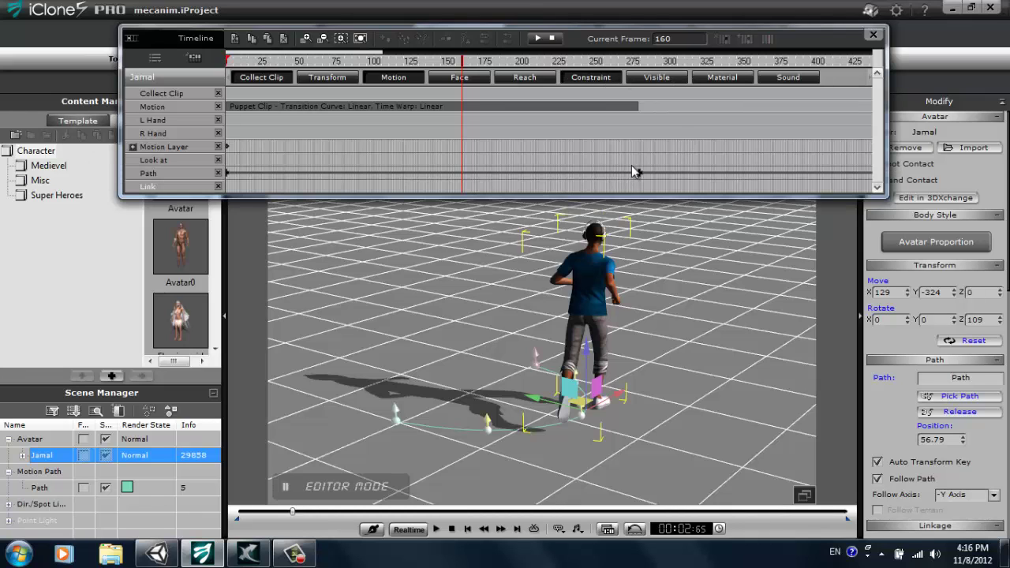
{"action": "mouse_move", "coordinate": [639, 177]}
{"action": "key", "text": "space"}
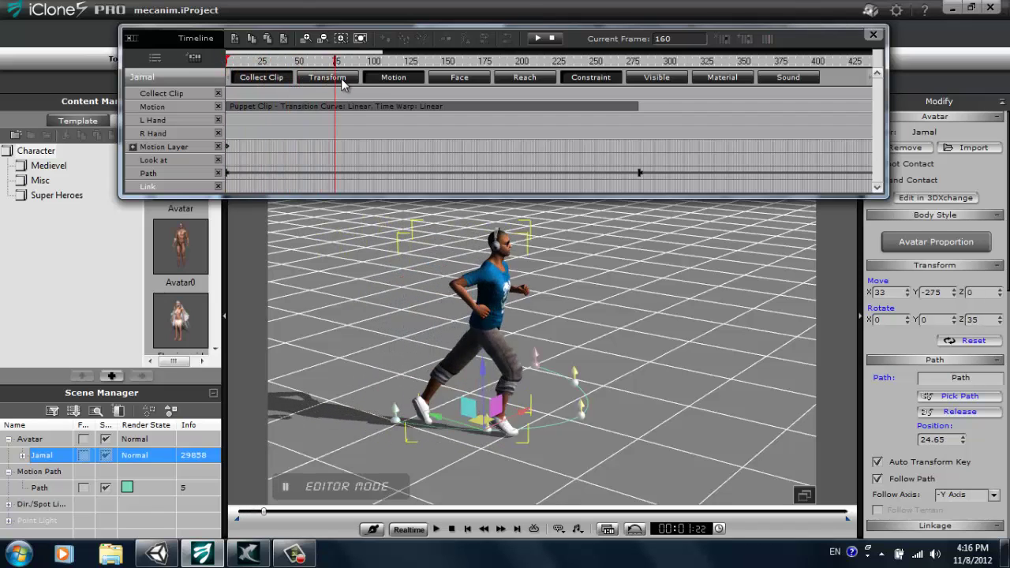
Step: Split the Motion clip, delete Puppet Clip_02 so the run ends at frame 116, and replay
{"action": "left_click", "coordinate": [397, 106]}
{"action": "right_click", "coordinate": [397, 107]}
{"action": "left_click", "coordinate": [426, 171]}
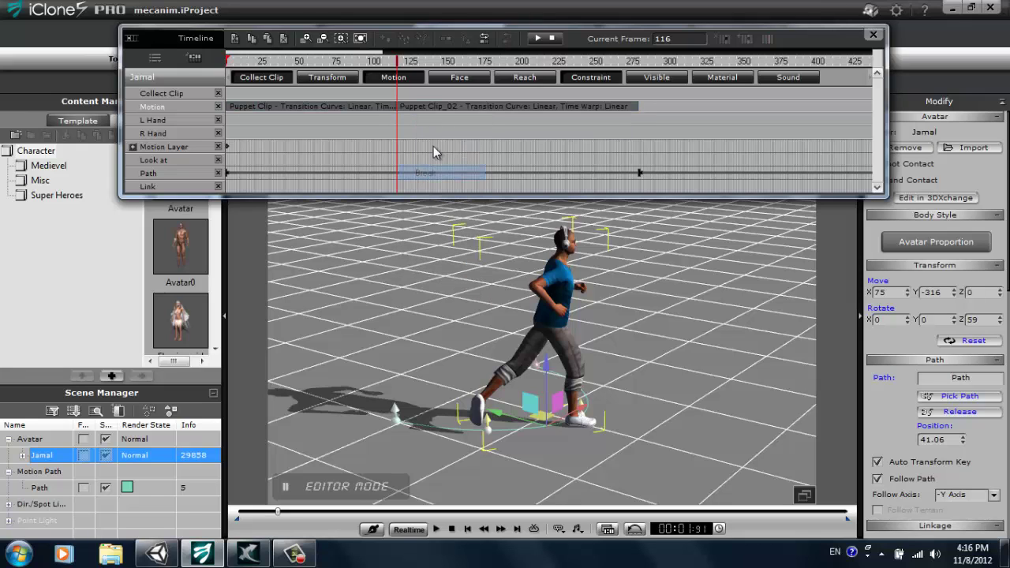
{"action": "left_click", "coordinate": [448, 101]}
{"action": "key", "text": "Delete"}
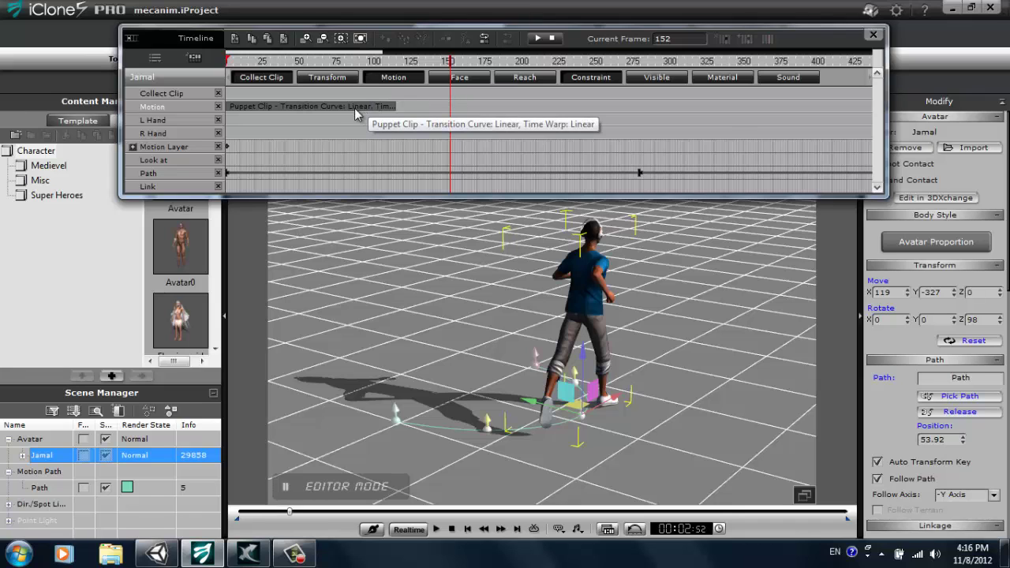
{"action": "left_click", "coordinate": [403, 105]}
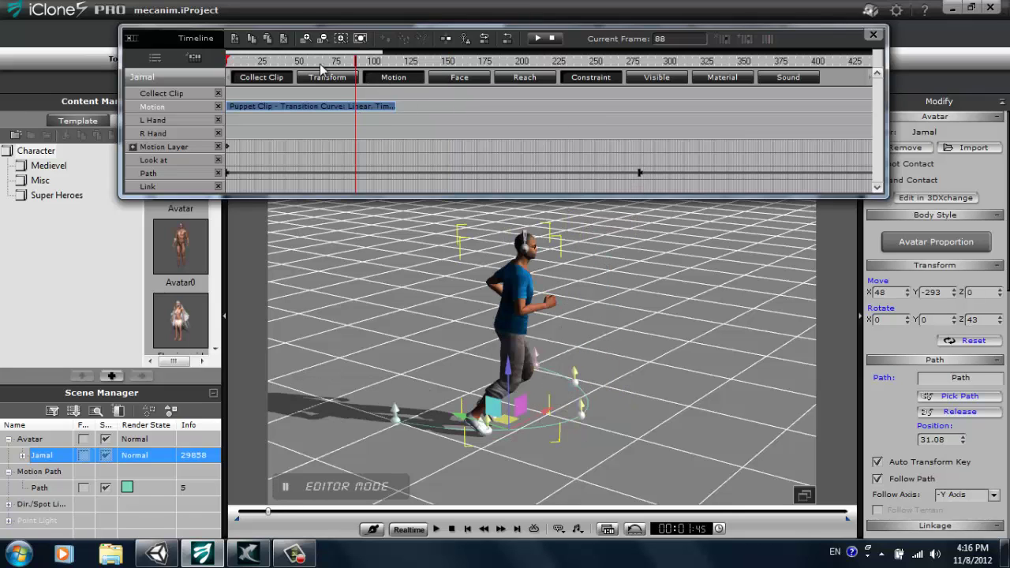
{"action": "key", "text": "space"}
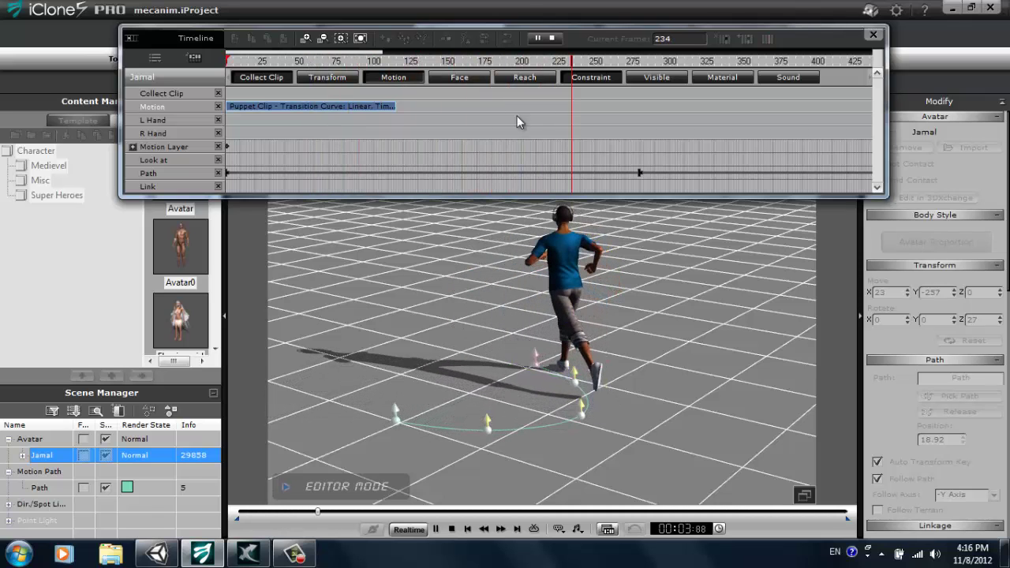
Step: Move the Path track's end key to about frame 113 and check it around frame 108
{"action": "key", "text": "space"}
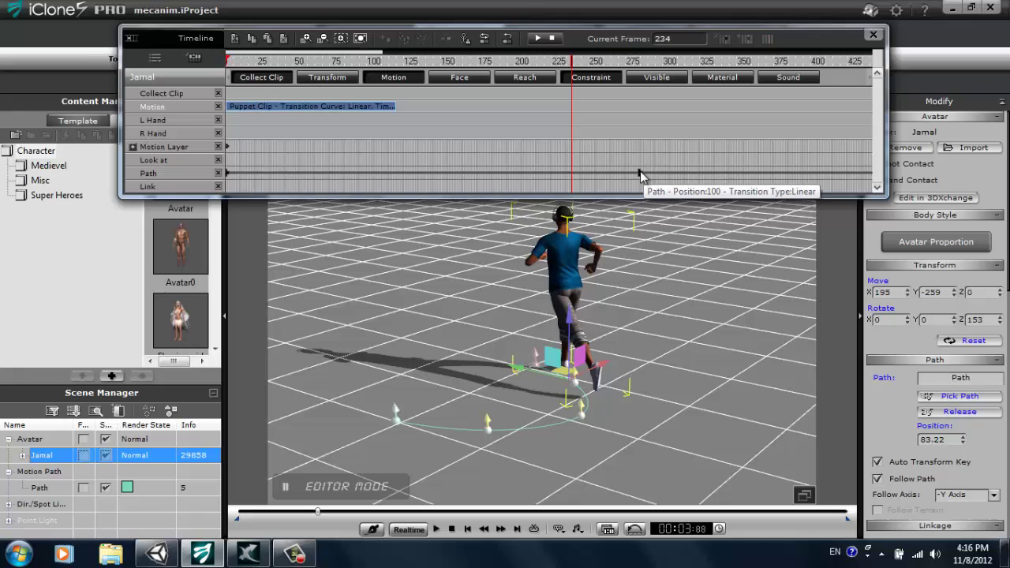
{"action": "left_click_drag", "start_coordinate": [637, 173], "coordinate": [394, 184]}
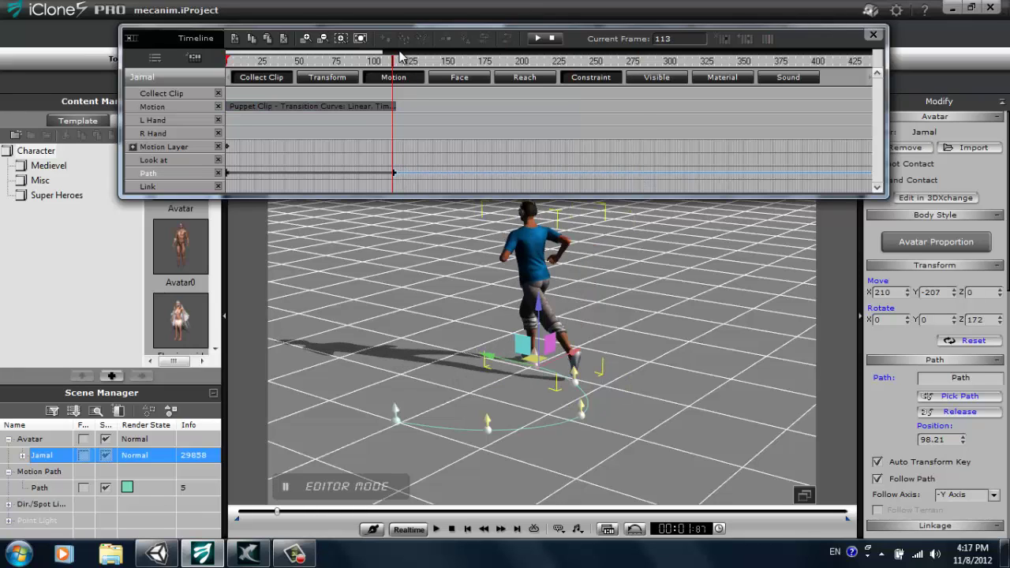
{"action": "scroll", "coordinate": [399, 61], "scroll_direction": "up", "scroll_amount": 5}
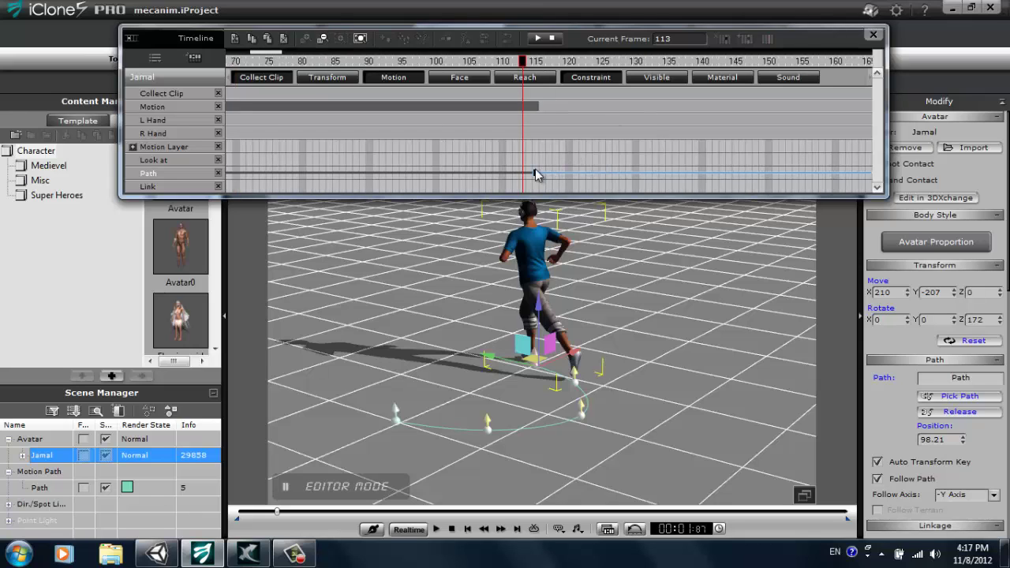
{"action": "mouse_move", "coordinate": [535, 175]}
{"action": "left_click", "coordinate": [488, 61]}
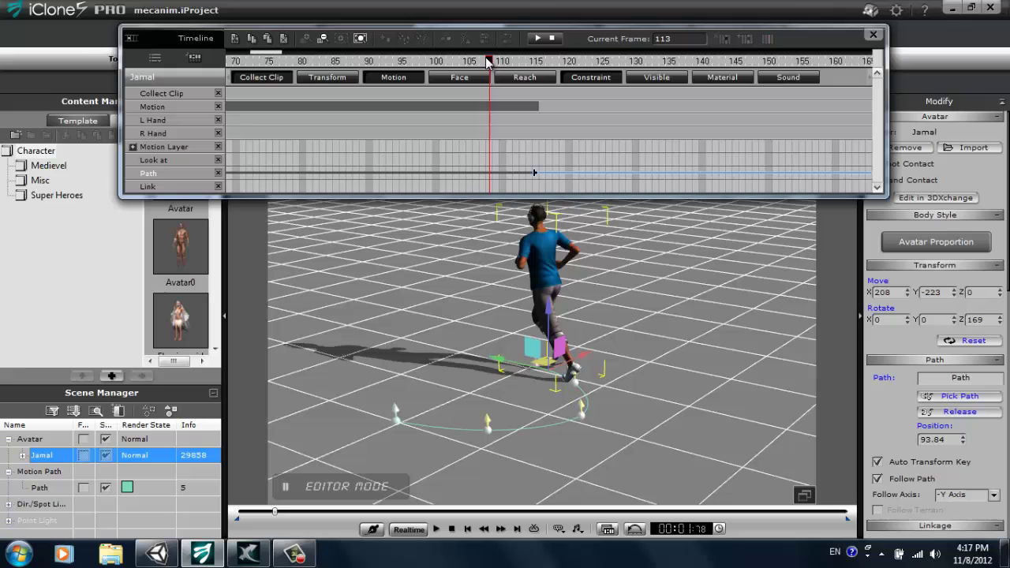
{"action": "scroll", "coordinate": [487, 62], "scroll_direction": "down", "scroll_amount": 3}
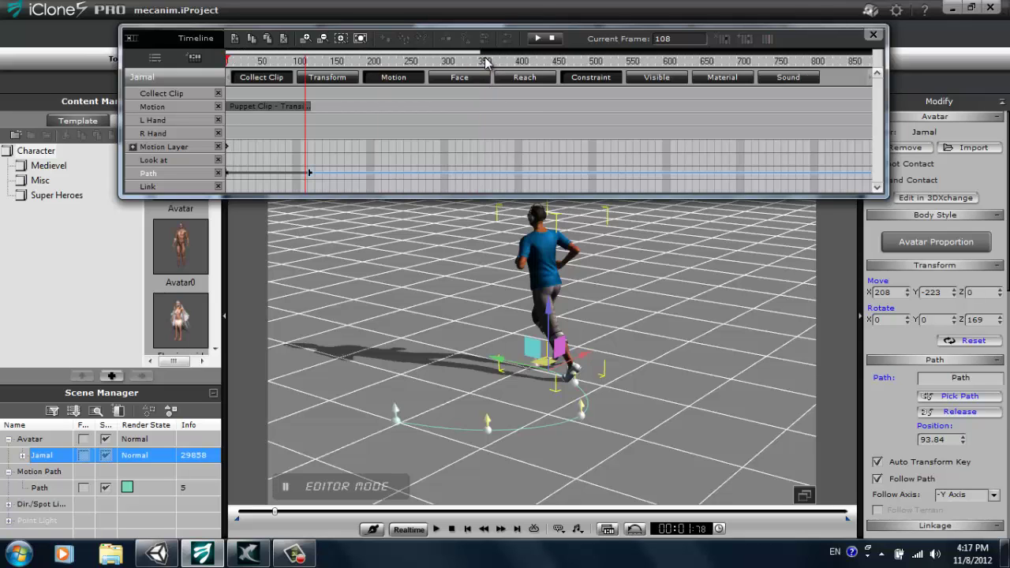
Step: Play the animation from the beginning to review the new path timing
{"action": "key", "text": "space"}
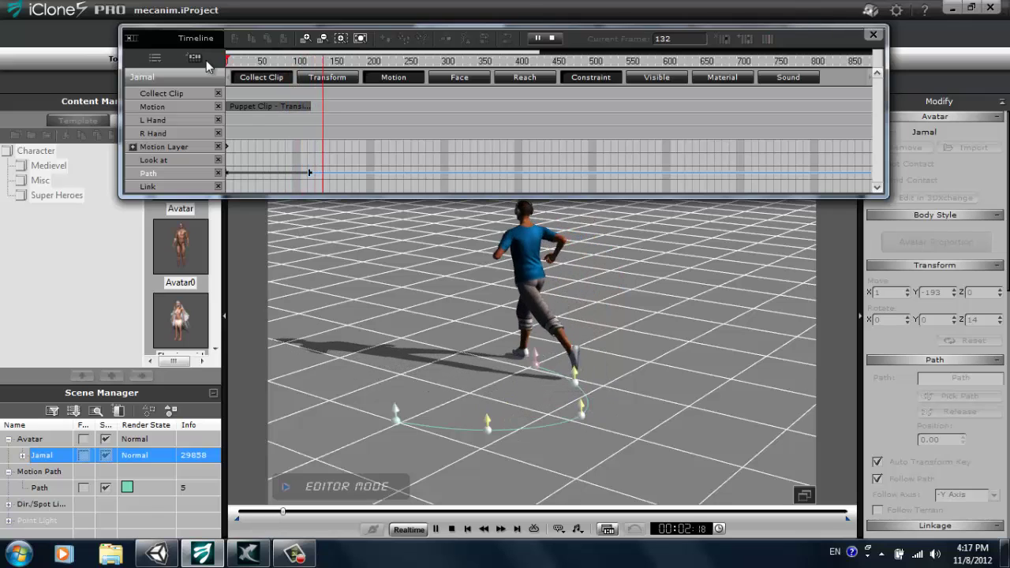
{"action": "left_click", "coordinate": [451, 529]}
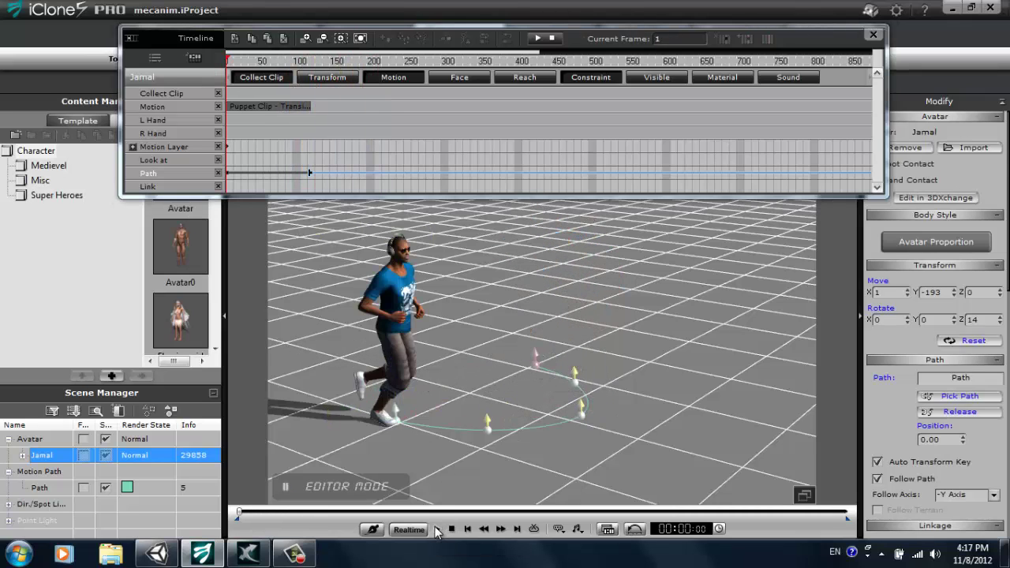
{"action": "left_click", "coordinate": [436, 528]}
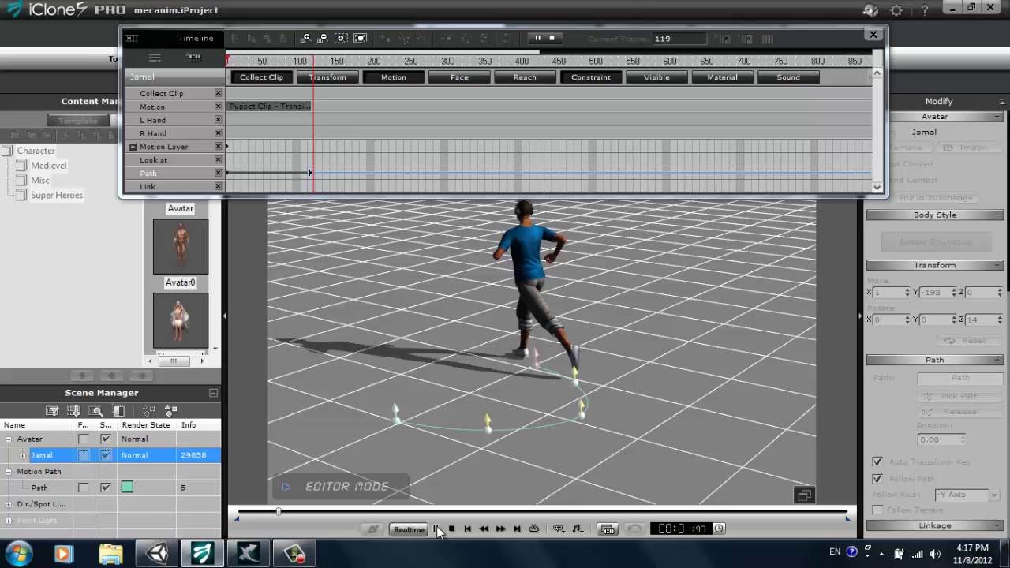
{"action": "left_click", "coordinate": [450, 528]}
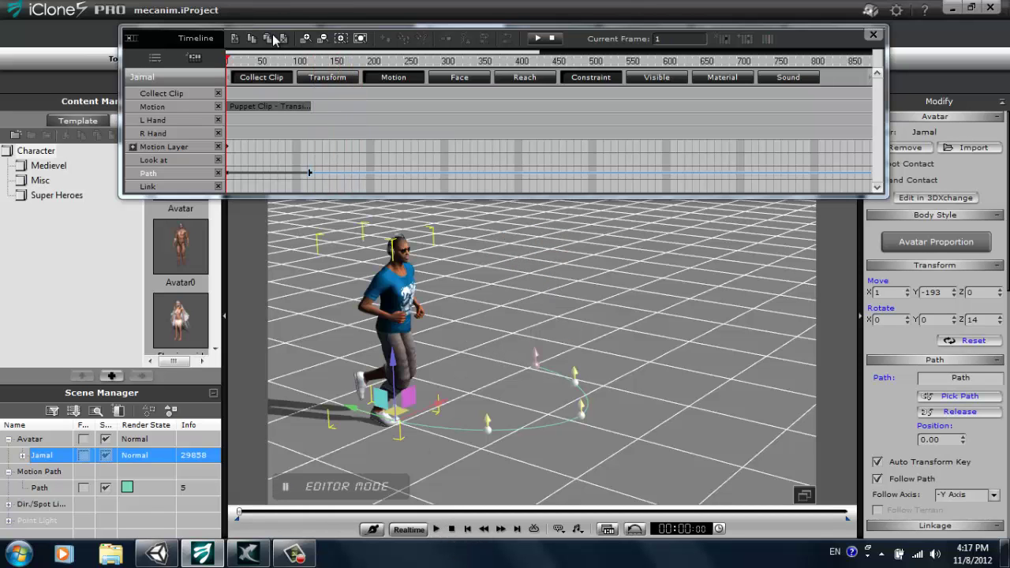
Step: Play once more, close the Timeline, and send Jamal to 3DXchange for editing
{"action": "key", "text": "space"}
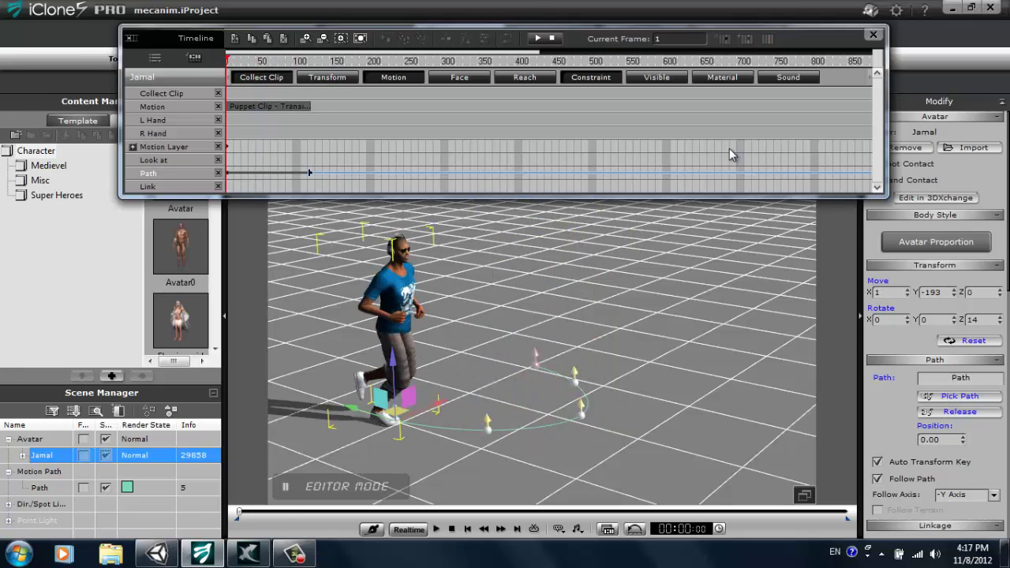
{"action": "left_click", "coordinate": [873, 35]}
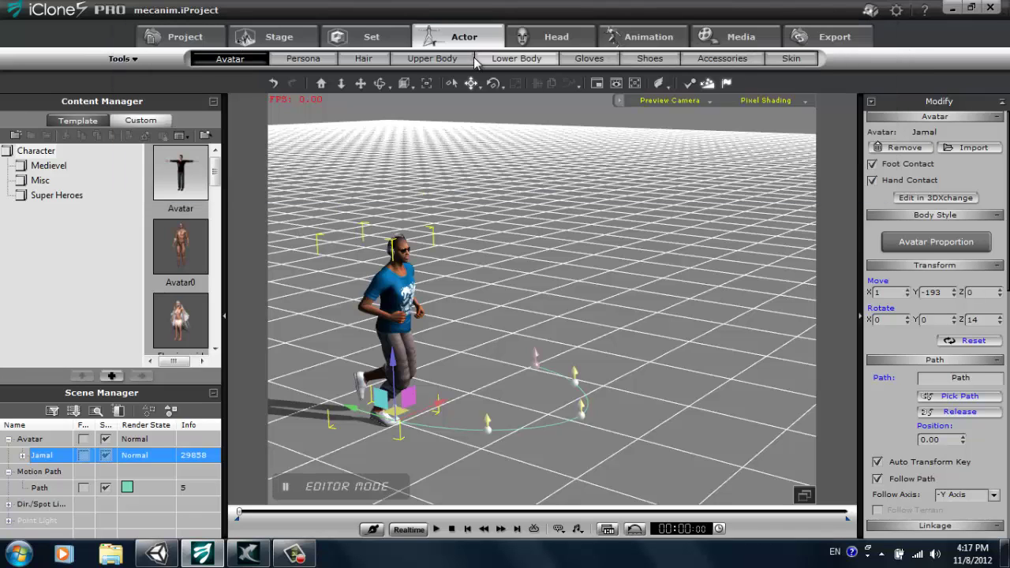
{"action": "left_click", "coordinate": [933, 198]}
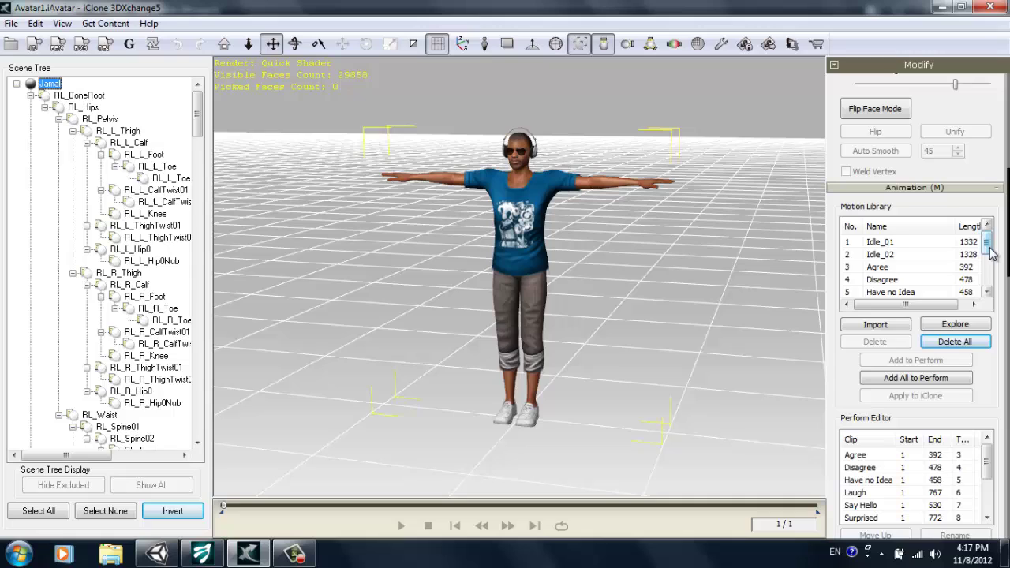
Step: Delete every motion from Jamal's Motion Library, which also empties the Perform Editor
{"action": "mouse_move", "coordinate": [985, 238]}
{"action": "left_mouse_down"}
{"action": "mouse_move", "coordinate": [997, 288]}
{"action": "mouse_move", "coordinate": [985, 241]}
{"action": "mouse_move", "coordinate": [986, 277]}
{"action": "mouse_move", "coordinate": [985, 243]}
{"action": "left_mouse_up"}
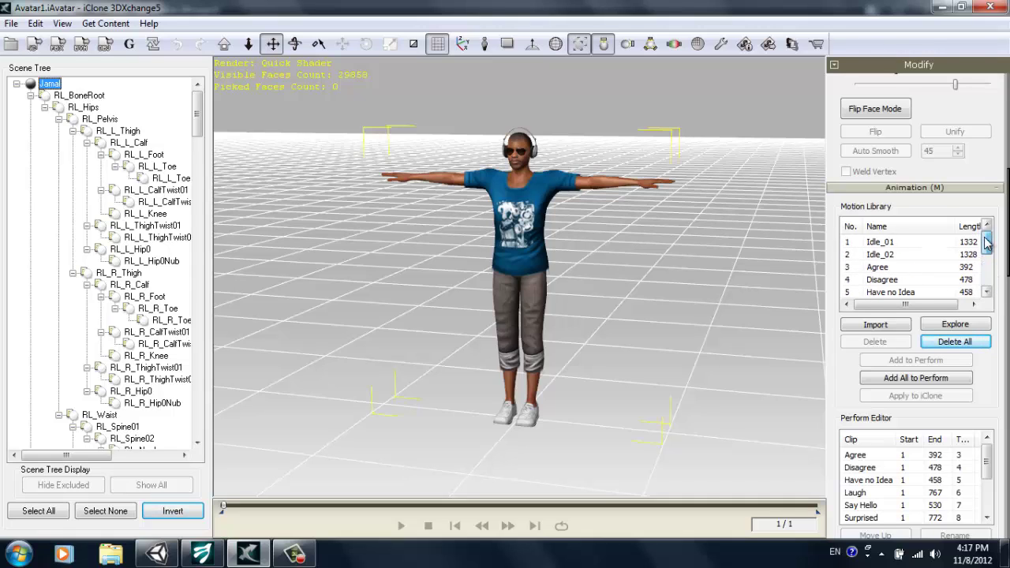
{"action": "left_click", "coordinate": [964, 342]}
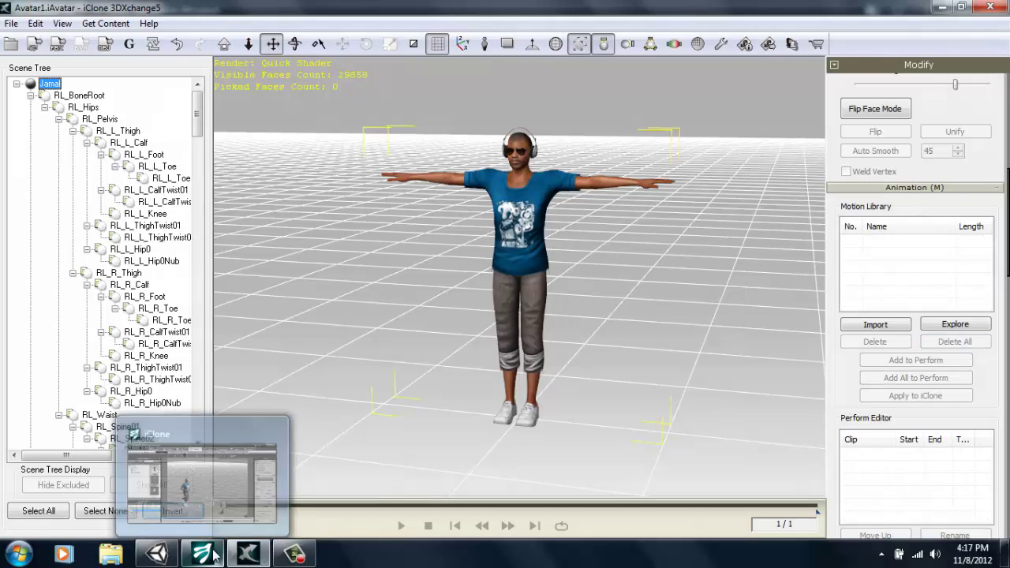
Step: Collect frames 1–115 of Jamal's run on the Timeline and send them to 3DXchange as Motion5
{"action": "left_click", "coordinate": [241, 521]}
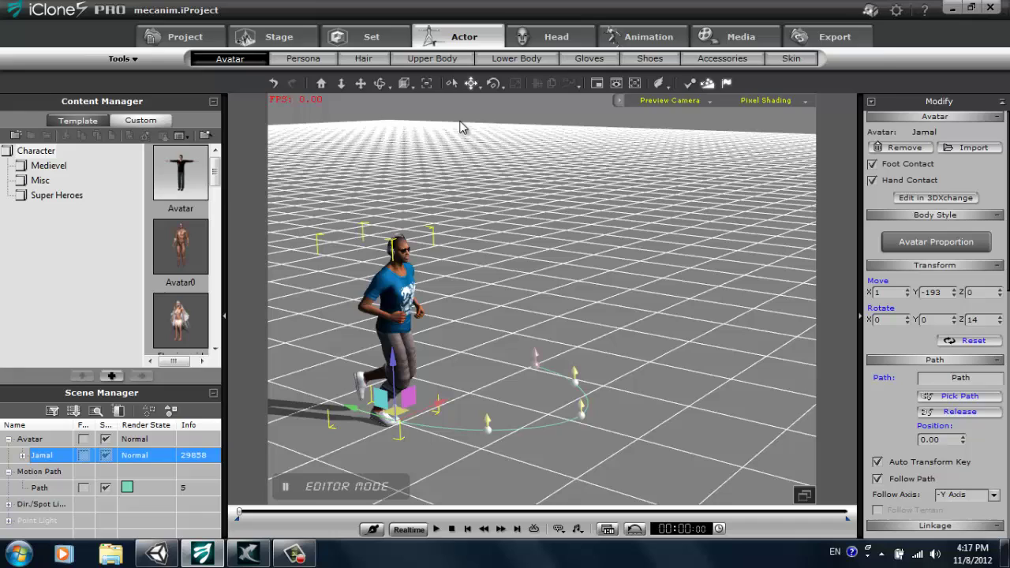
{"action": "key", "text": "F3"}
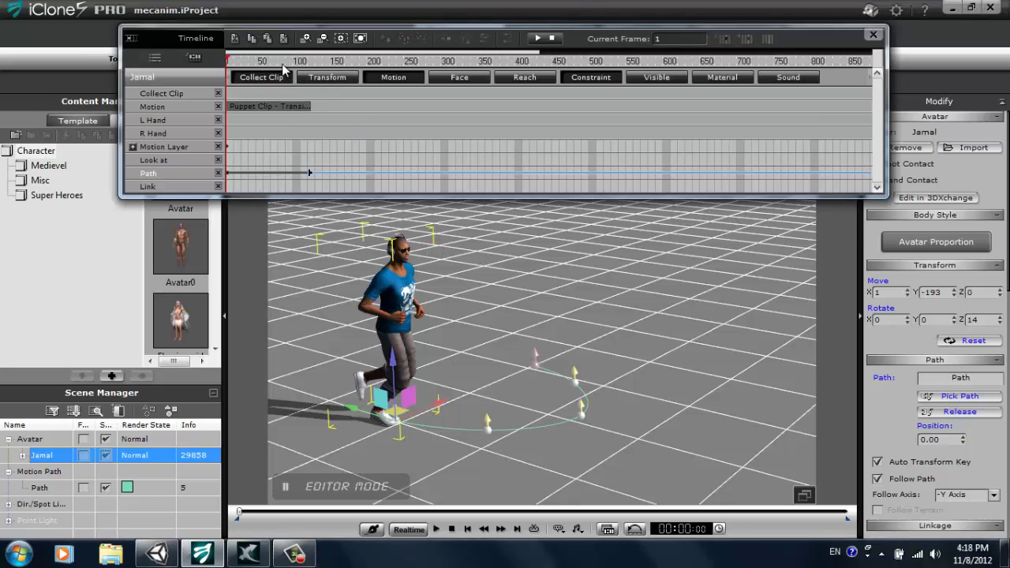
{"action": "left_click", "coordinate": [274, 77]}
{"action": "left_click", "coordinate": [275, 78]}
{"action": "left_click", "coordinate": [260, 63]}
{"action": "scroll", "coordinate": [260, 63], "scroll_direction": "up", "scroll_amount": 5}
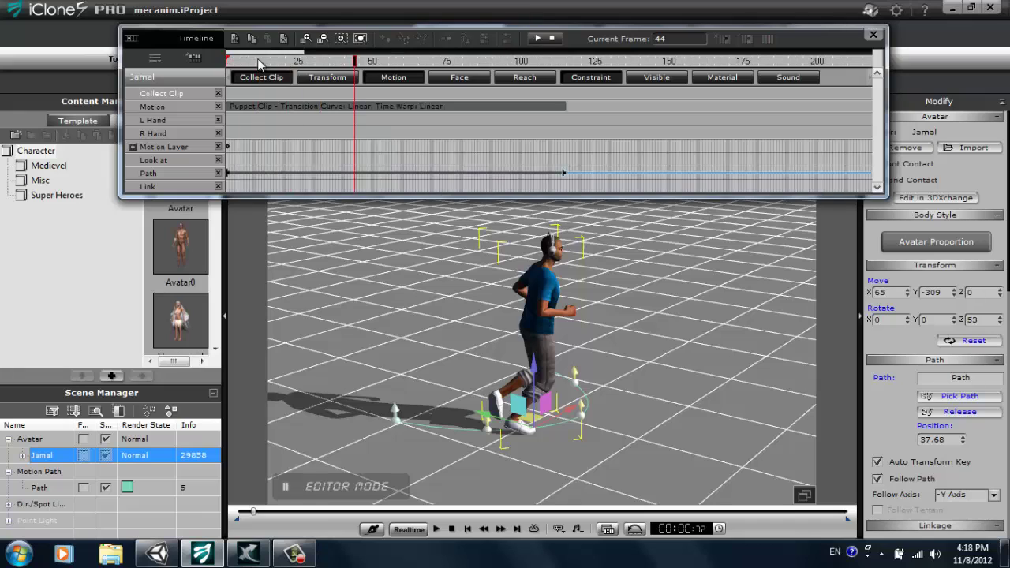
{"action": "scroll", "coordinate": [259, 63], "scroll_direction": "down", "scroll_amount": 2}
{"action": "left_click_drag", "start_coordinate": [564, 92], "coordinate": [241, 90]}
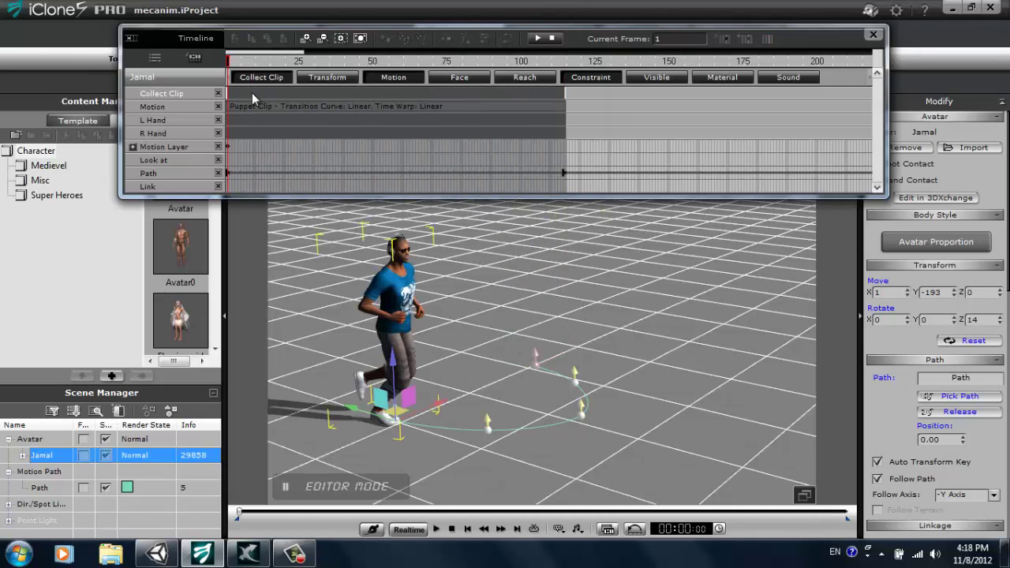
{"action": "right_click", "coordinate": [252, 92]}
{"action": "left_click", "coordinate": [276, 130]}
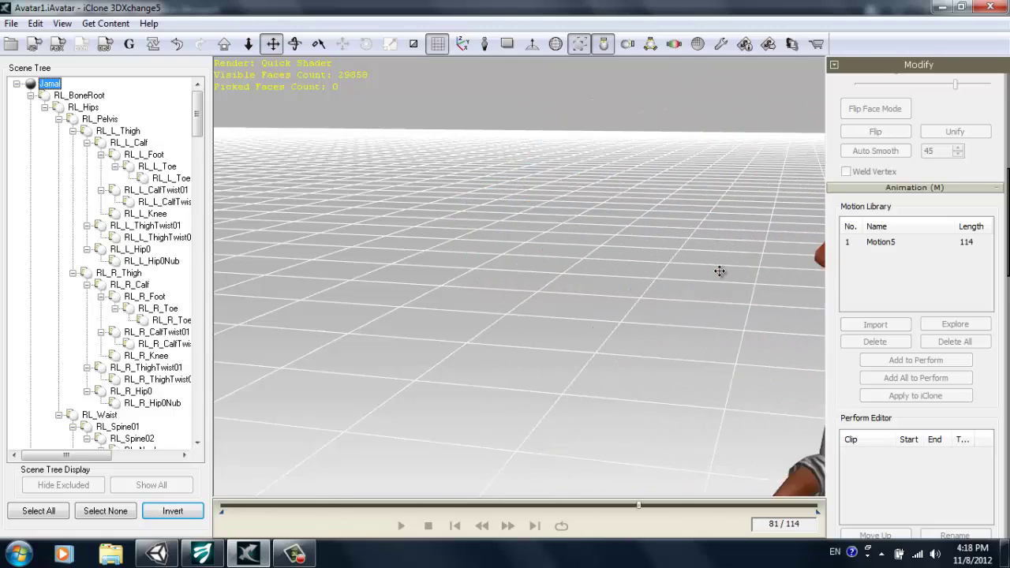
Step: Add Motion5 to the Perform Editor and rename the clip turnLeft, spanning frames 1–114
{"action": "key", "text": "z"}
{"action": "scroll", "coordinate": [492, 293], "scroll_direction": "down", "scroll_amount": 3}
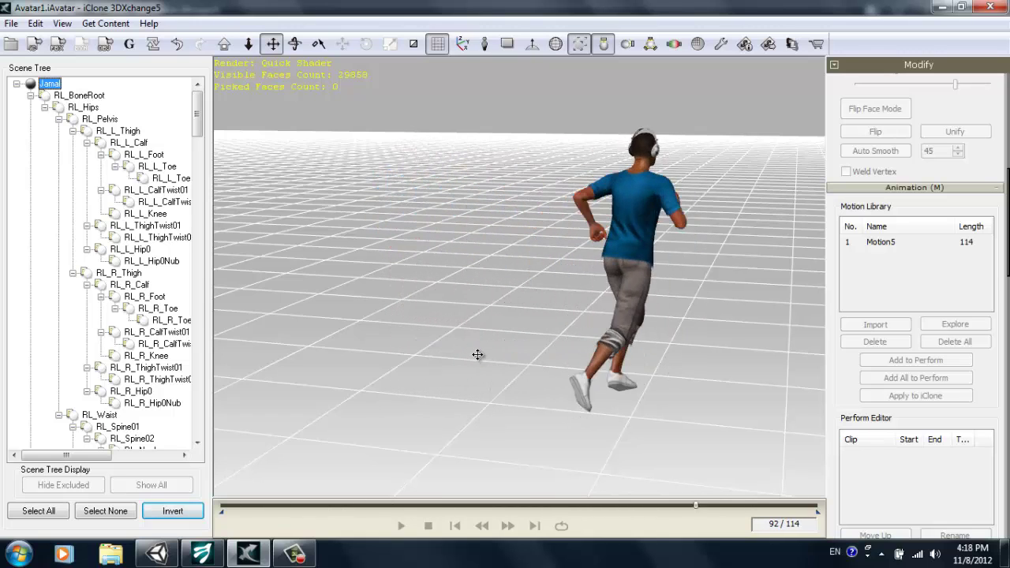
{"action": "left_click", "coordinate": [427, 526]}
{"action": "left_click", "coordinate": [888, 244]}
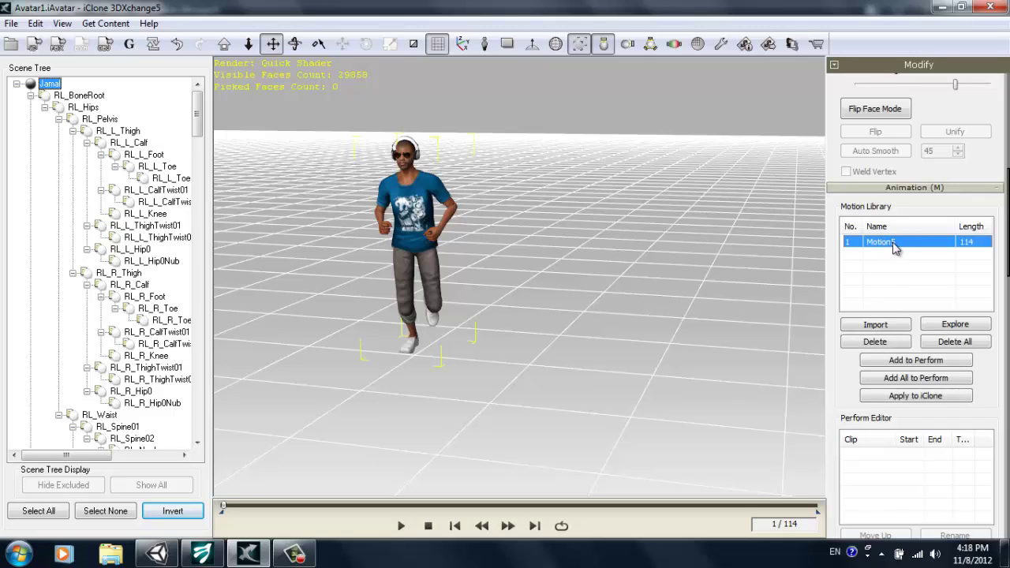
{"action": "left_click", "coordinate": [904, 362]}
{"action": "double_click", "coordinate": [859, 456]}
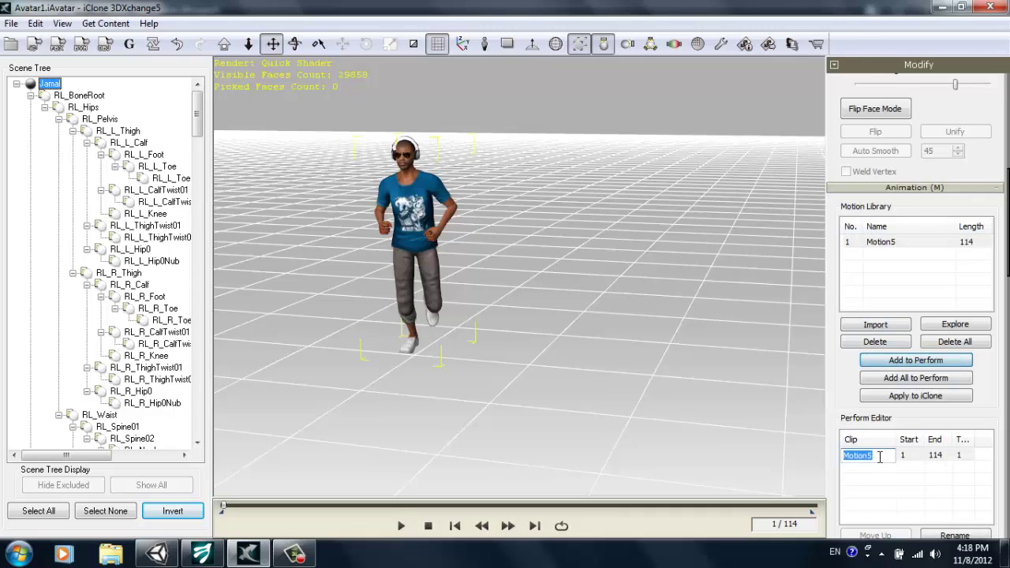
{"action": "left_click_drag", "start_coordinate": [822, 453], "coordinate": [787, 450]}
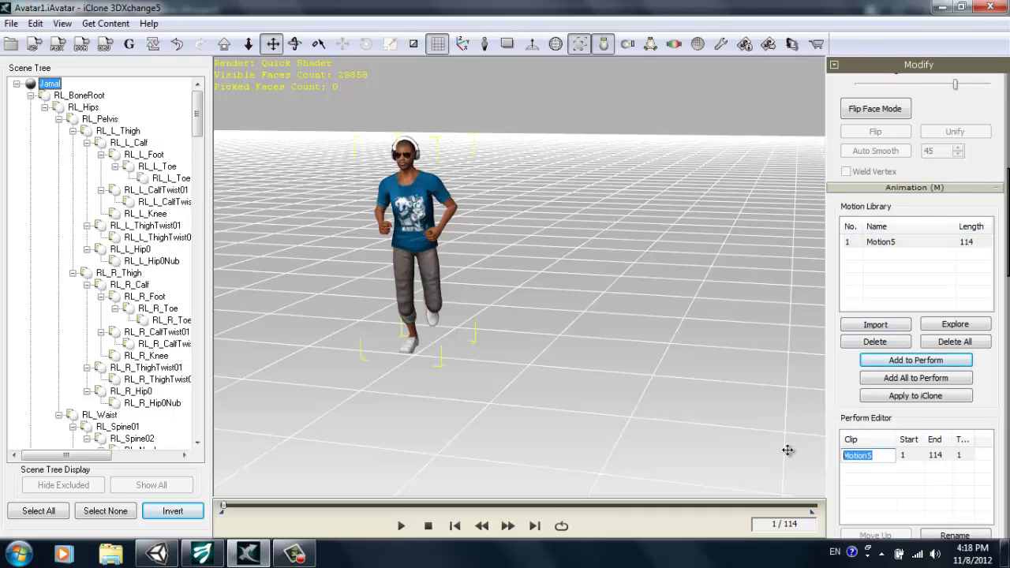
{"action": "type", "text": "turnLeft"}
{"action": "key", "text": "Return"}
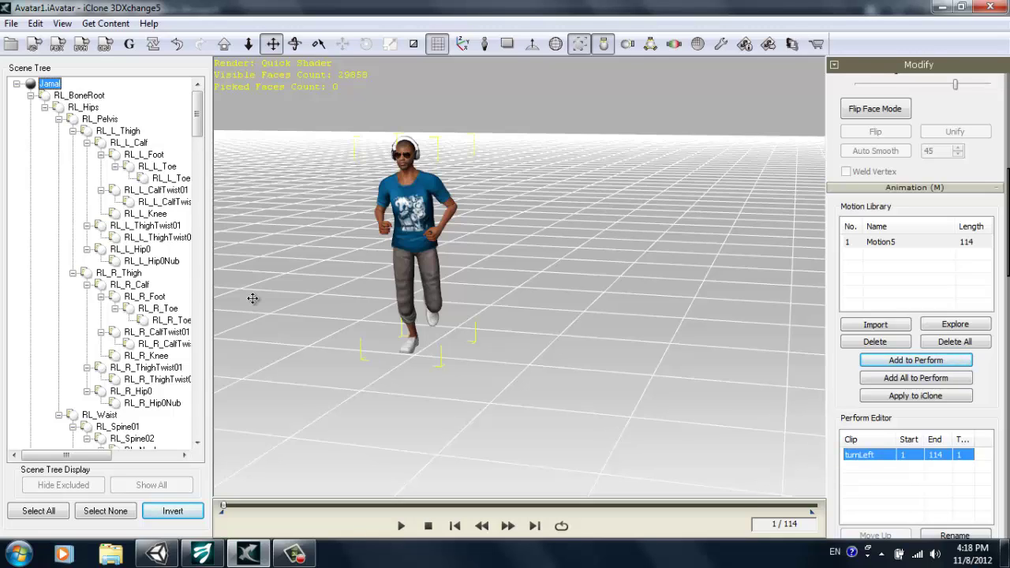
Step: Return to iClone and close the Timeline, showing Jamal at the curved path's start
{"action": "left_click", "coordinate": [202, 553]}
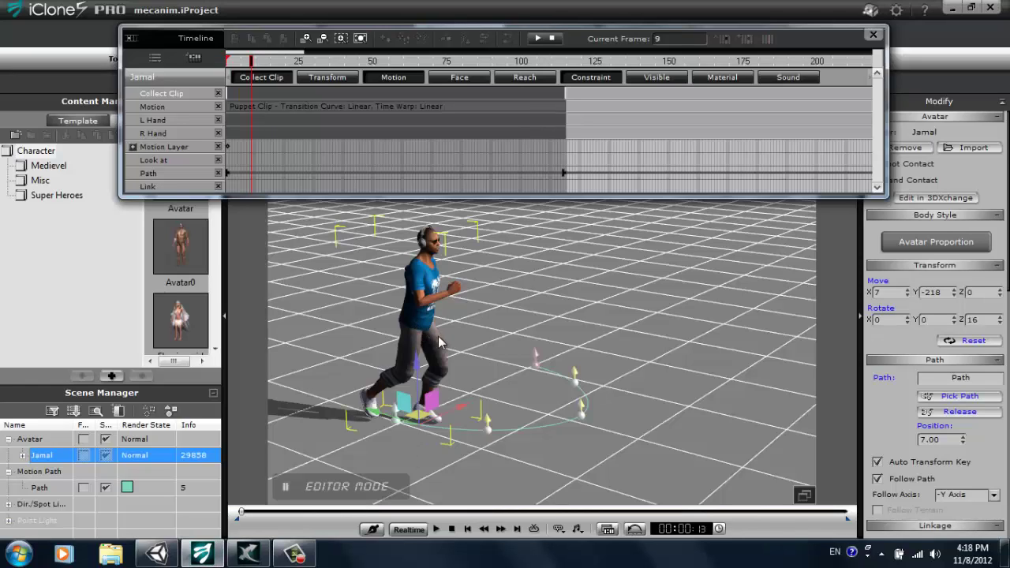
{"action": "key", "text": "F3"}
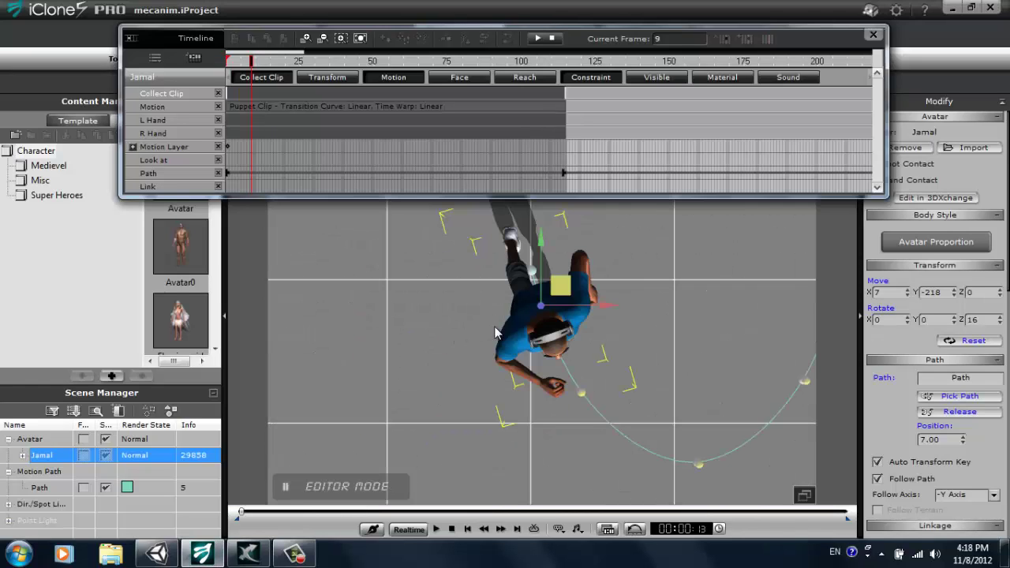
{"action": "scroll", "coordinate": [473, 316], "scroll_direction": "down", "scroll_amount": 5}
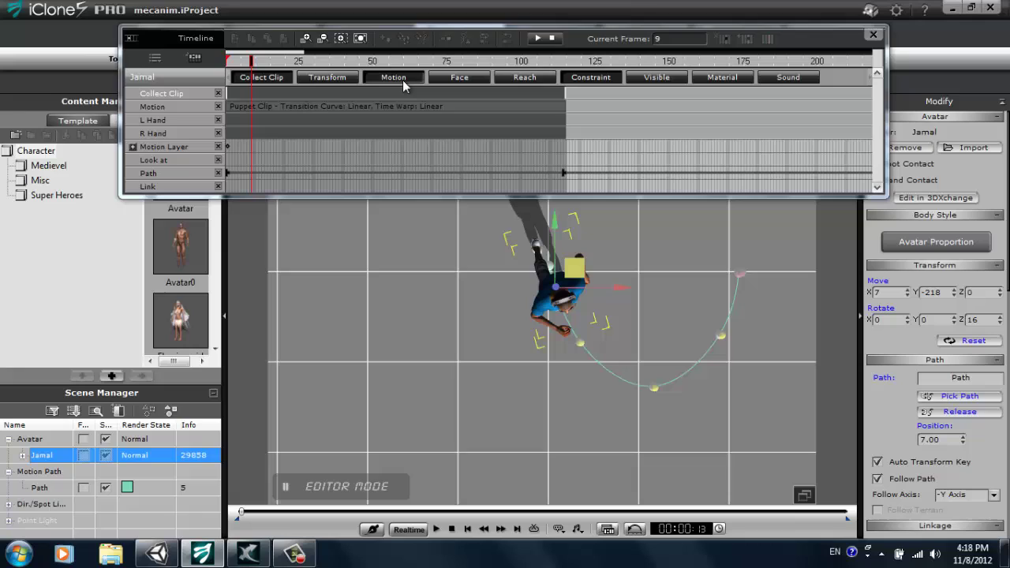
{"action": "left_click", "coordinate": [873, 37]}
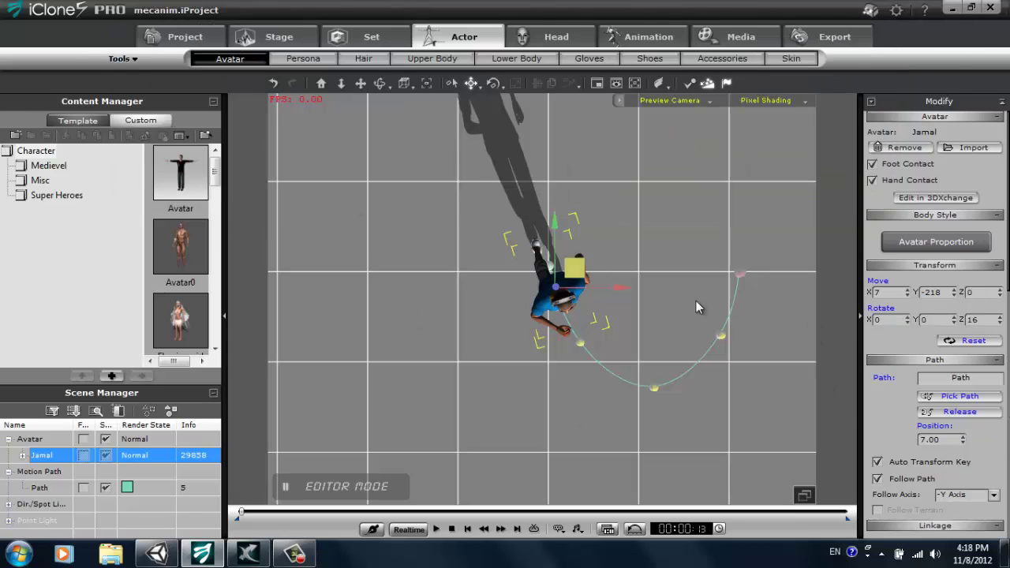
Step: Select Jamal's motion path under Animation > Path and enter Edit Path mode
{"action": "left_click", "coordinate": [640, 38]}
{"action": "left_click", "coordinate": [659, 59]}
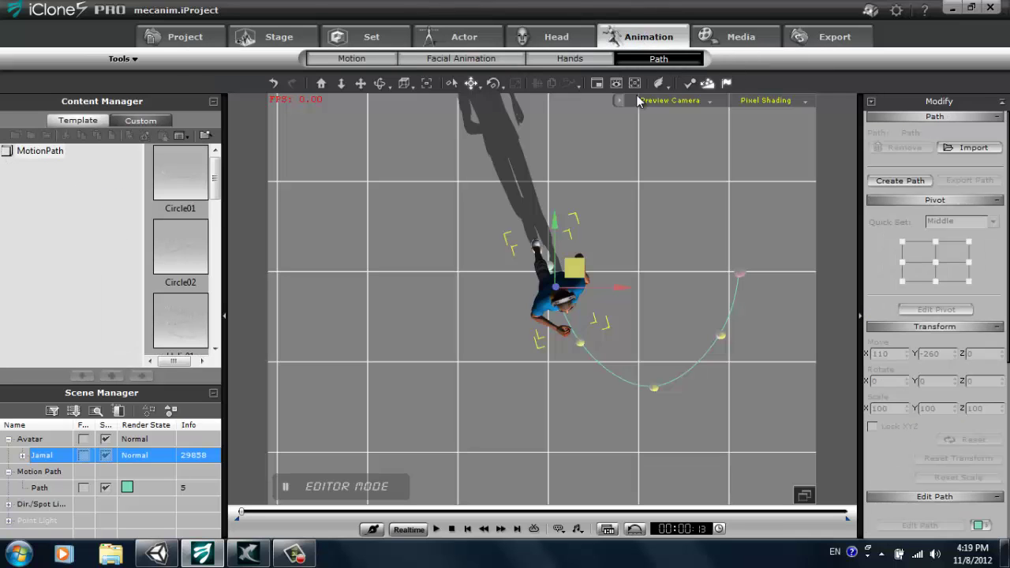
{"action": "left_click", "coordinate": [40, 488]}
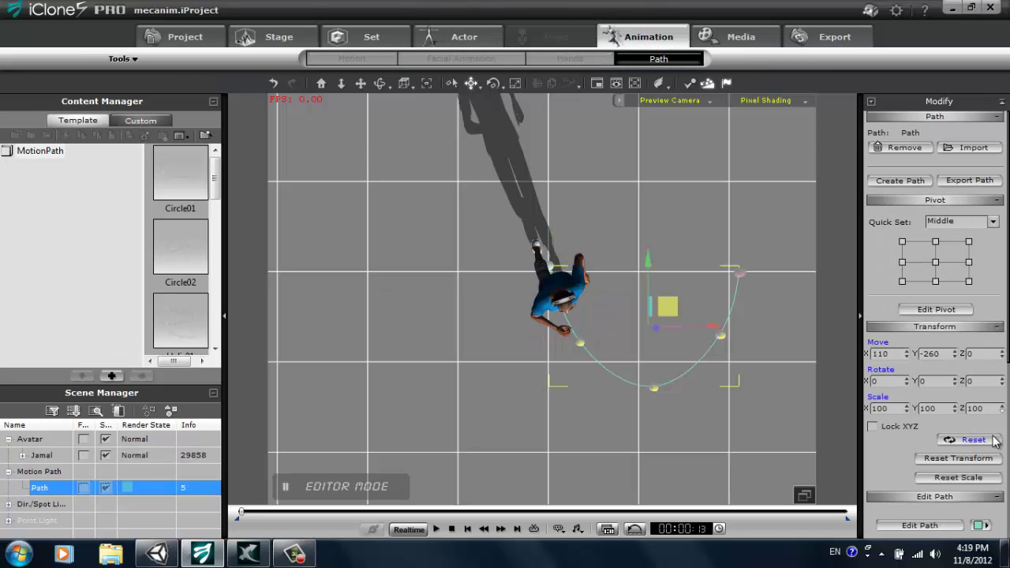
{"action": "left_click", "coordinate": [920, 525]}
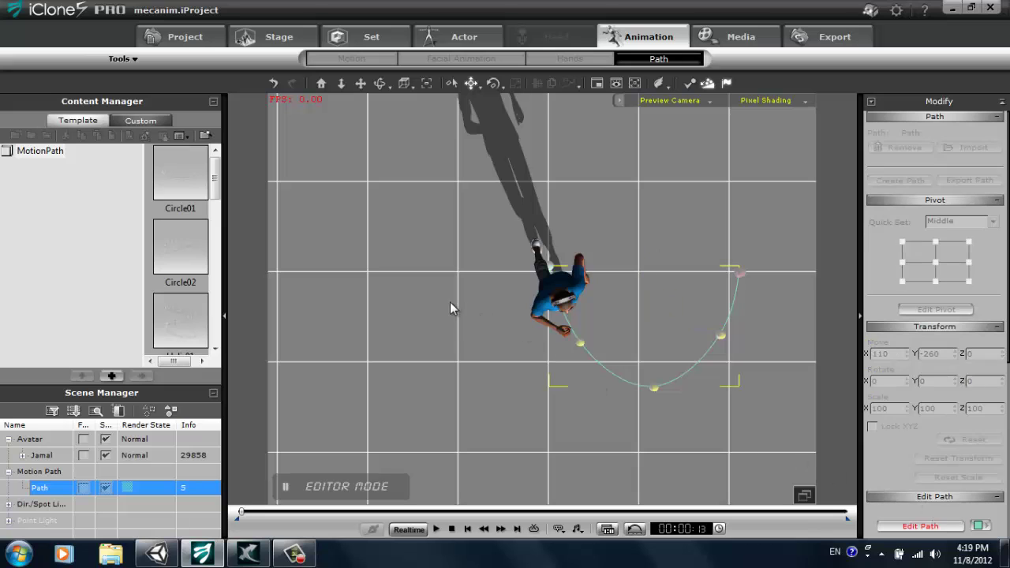
{"action": "middle_click_drag", "start_coordinate": [449, 308], "coordinate": [466, 313]}
{"action": "scroll", "coordinate": [467, 315], "scroll_direction": "down", "scroll_amount": 1}
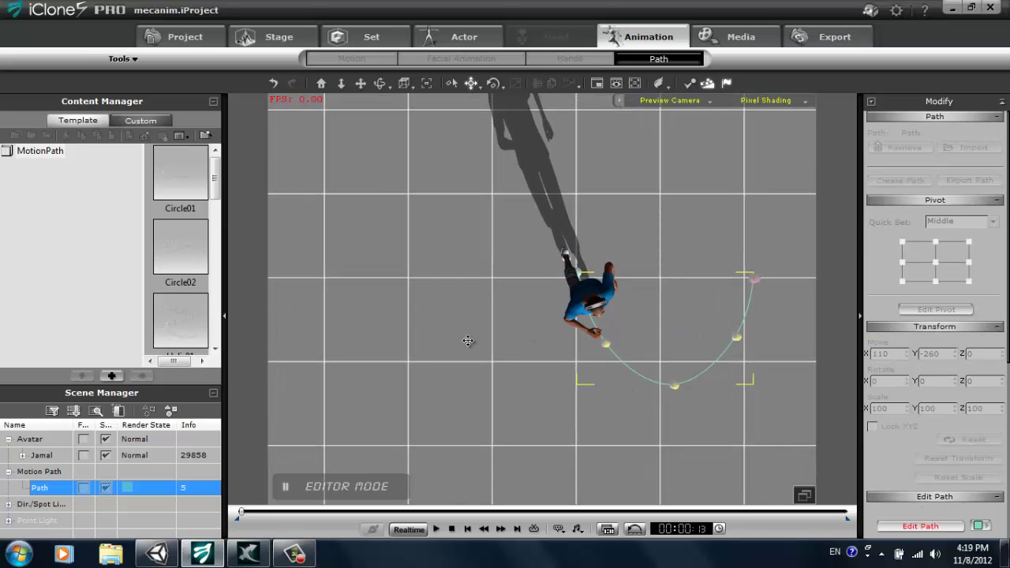
Step: Drag the path's control points left to form a U-shaped curve ending at Jamal
{"action": "left_click", "coordinate": [753, 280]}
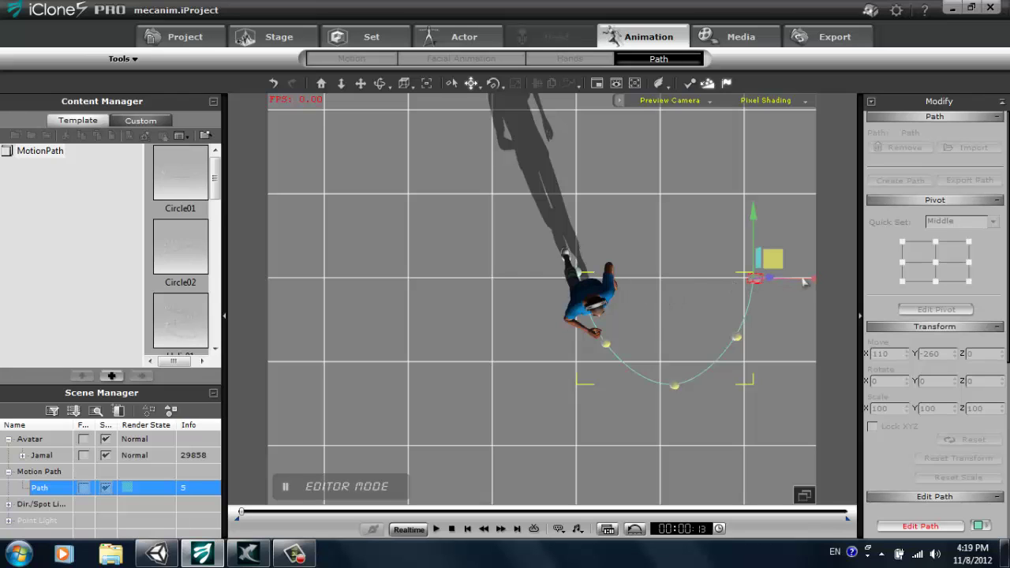
{"action": "left_click_drag", "start_coordinate": [811, 277], "coordinate": [458, 298]}
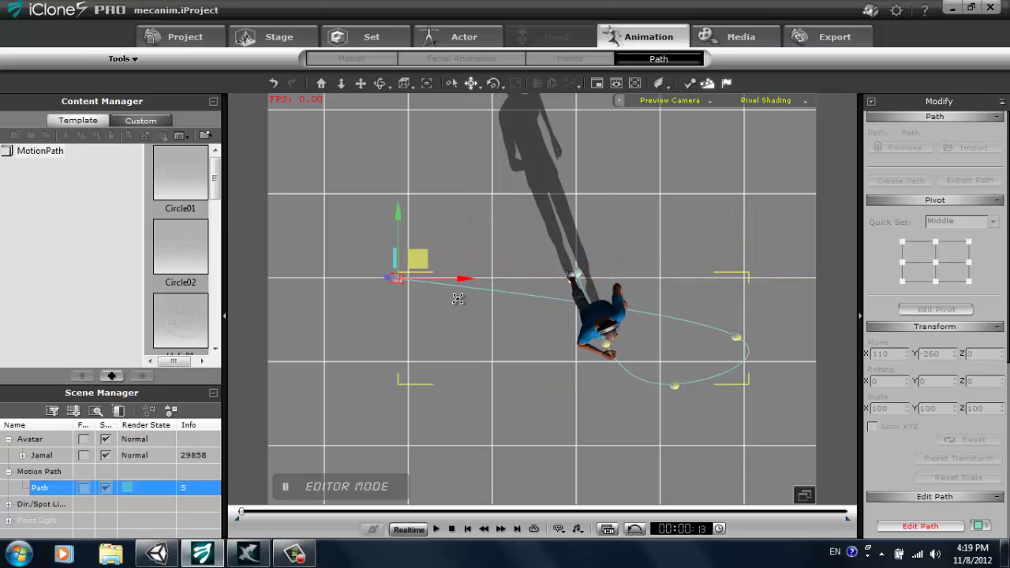
{"action": "left_click", "coordinate": [738, 338]}
{"action": "left_click_drag", "start_coordinate": [805, 336], "coordinate": [505, 348]}
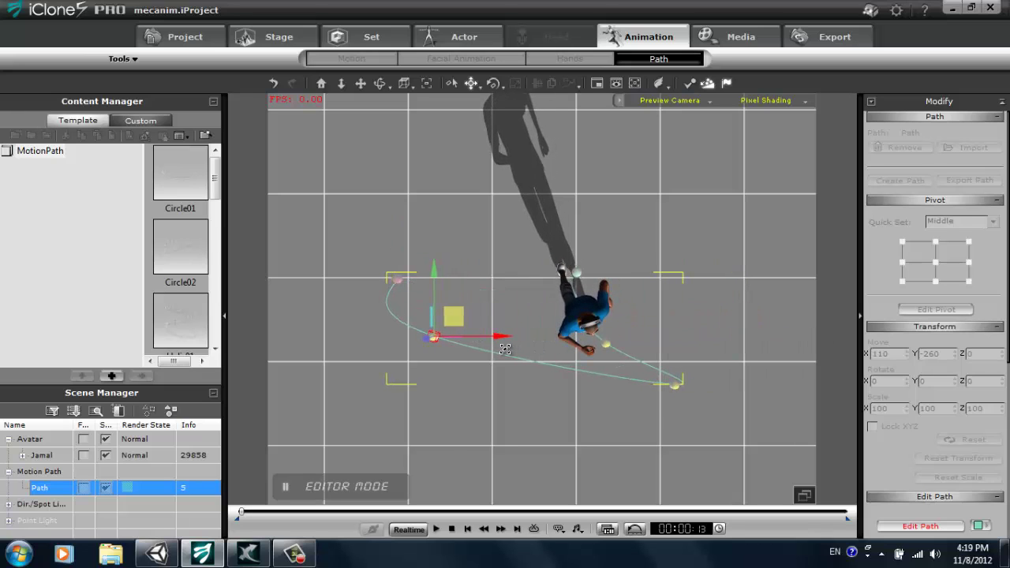
{"action": "left_click", "coordinate": [676, 387]}
{"action": "left_click_drag", "start_coordinate": [724, 384], "coordinate": [571, 400]}
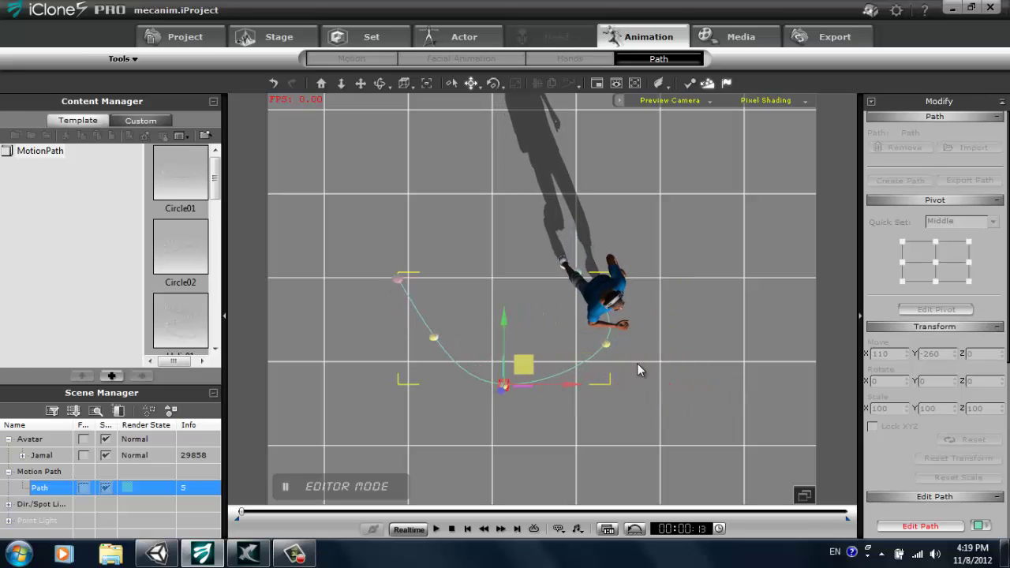
{"action": "left_click", "coordinate": [606, 345]}
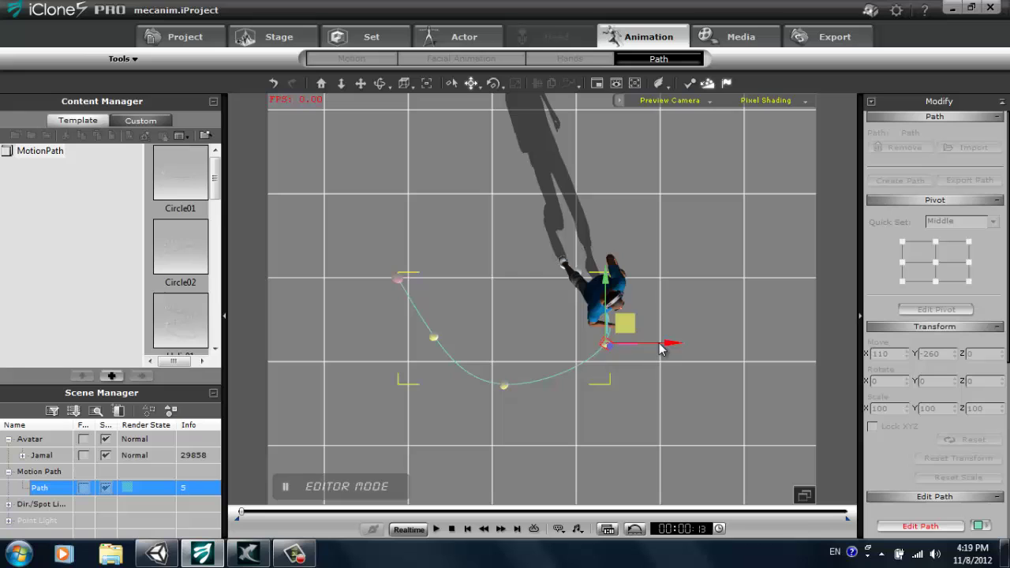
{"action": "left_click_drag", "start_coordinate": [658, 341], "coordinate": [561, 381]}
{"action": "left_click", "coordinate": [505, 387]}
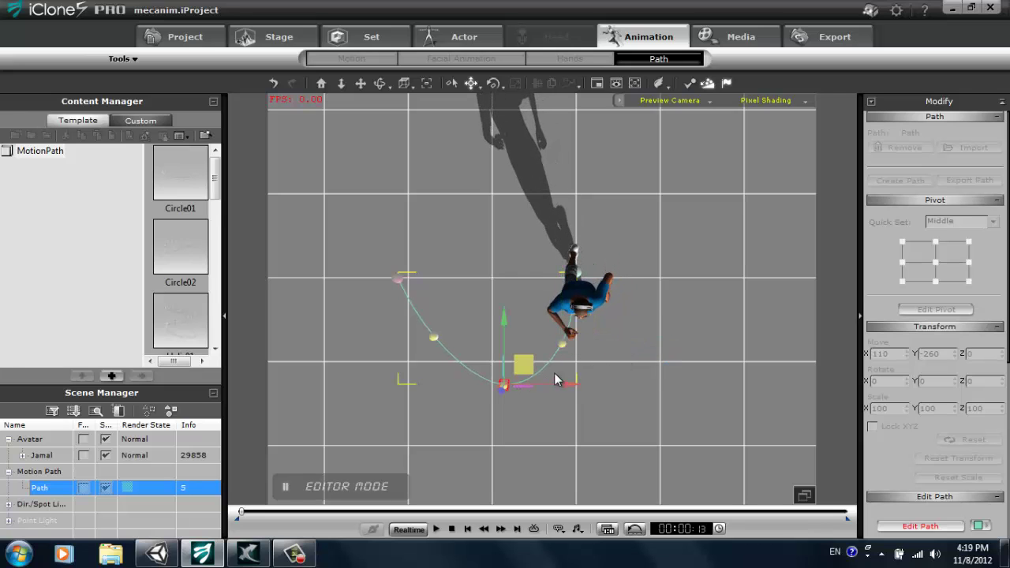
{"action": "left_click_drag", "start_coordinate": [562, 386], "coordinate": [560, 385]}
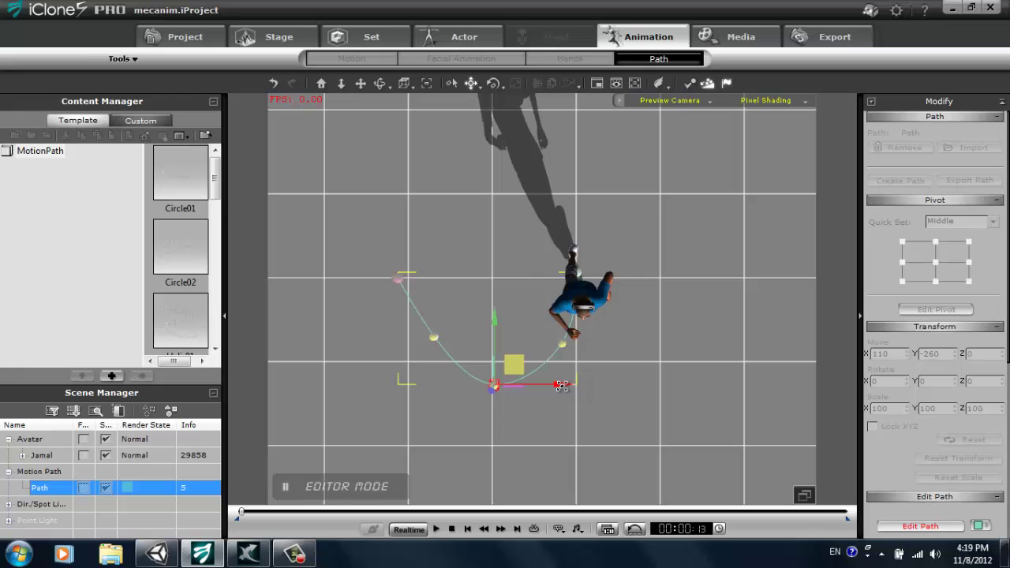
{"action": "left_click", "coordinate": [433, 336]}
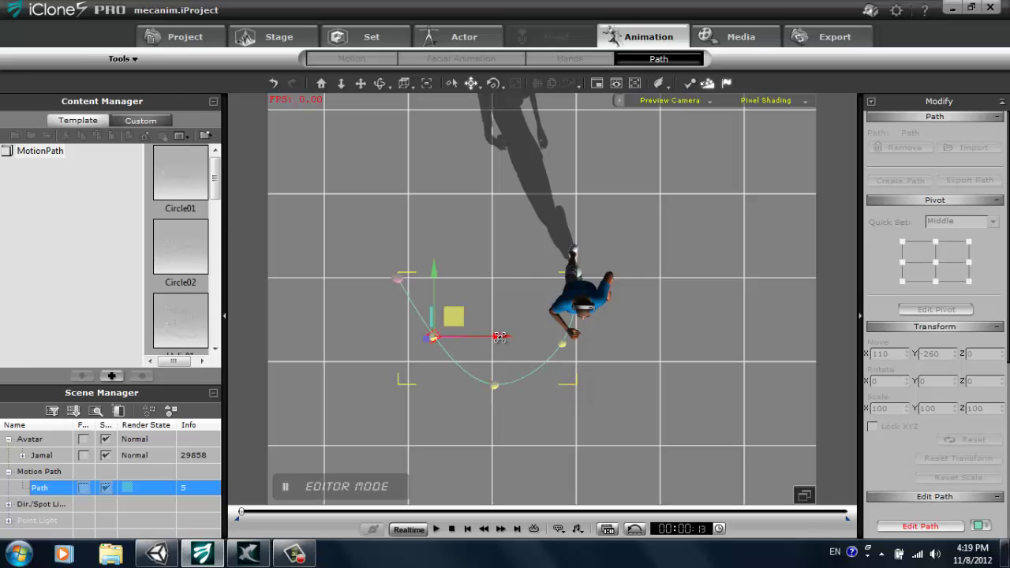
{"action": "left_click_drag", "start_coordinate": [500, 337], "coordinate": [495, 341]}
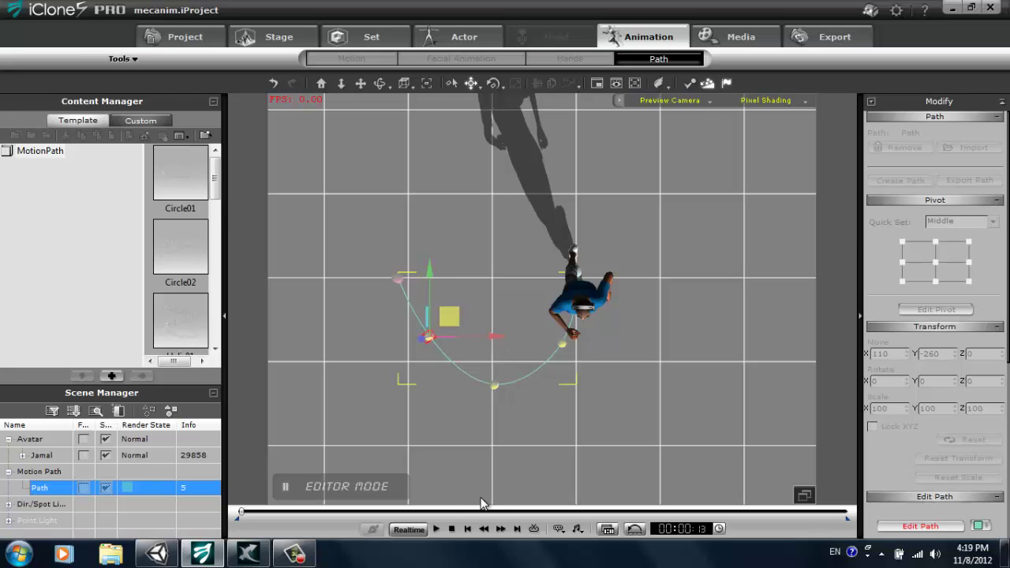
Step: Play Jamal's run along the reshaped path, stop it, and tilt the view into perspective
{"action": "left_click", "coordinate": [436, 530]}
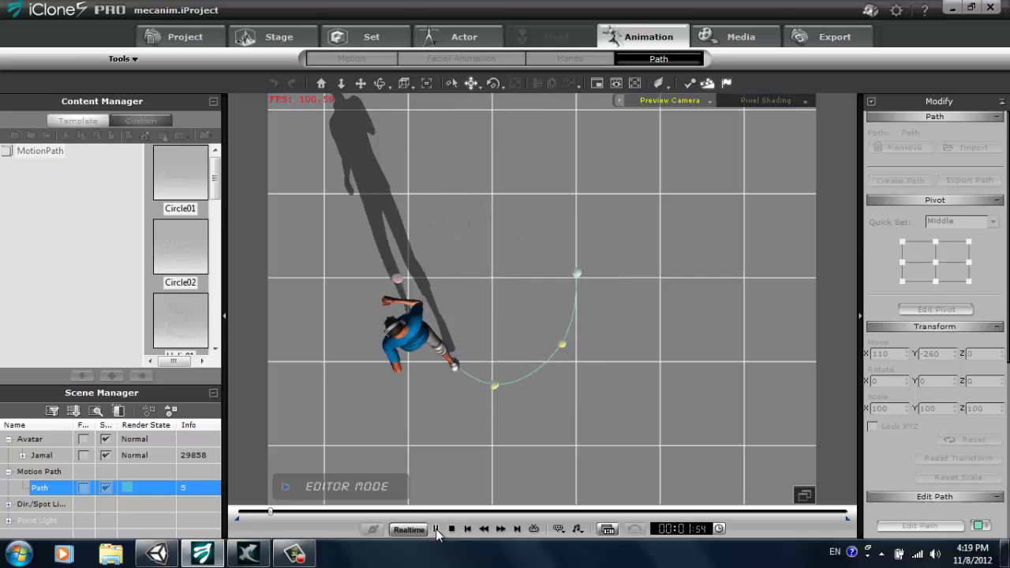
{"action": "left_click", "coordinate": [451, 528]}
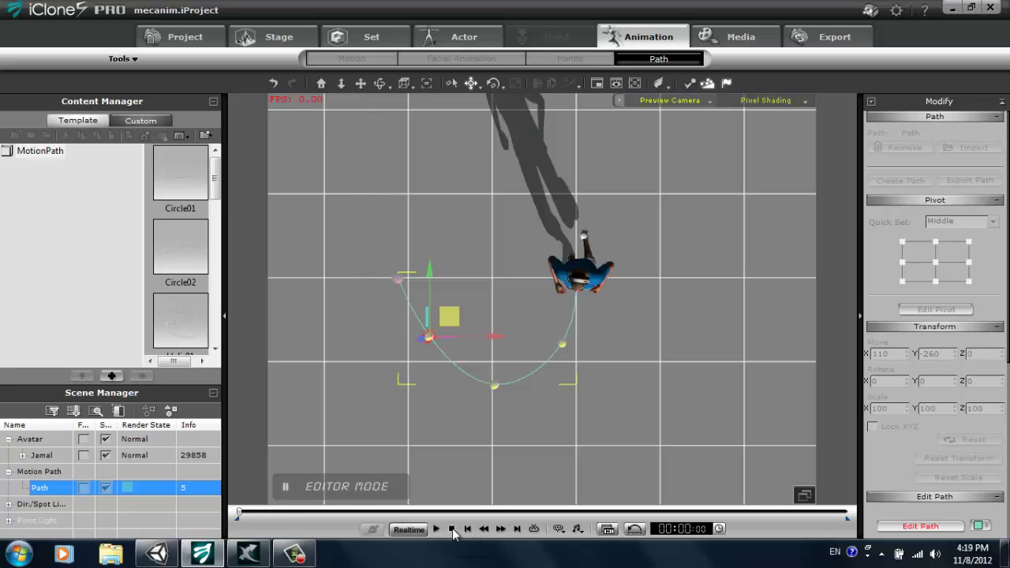
{"action": "right_click_drag", "start_coordinate": [623, 432], "coordinate": [659, 325]}
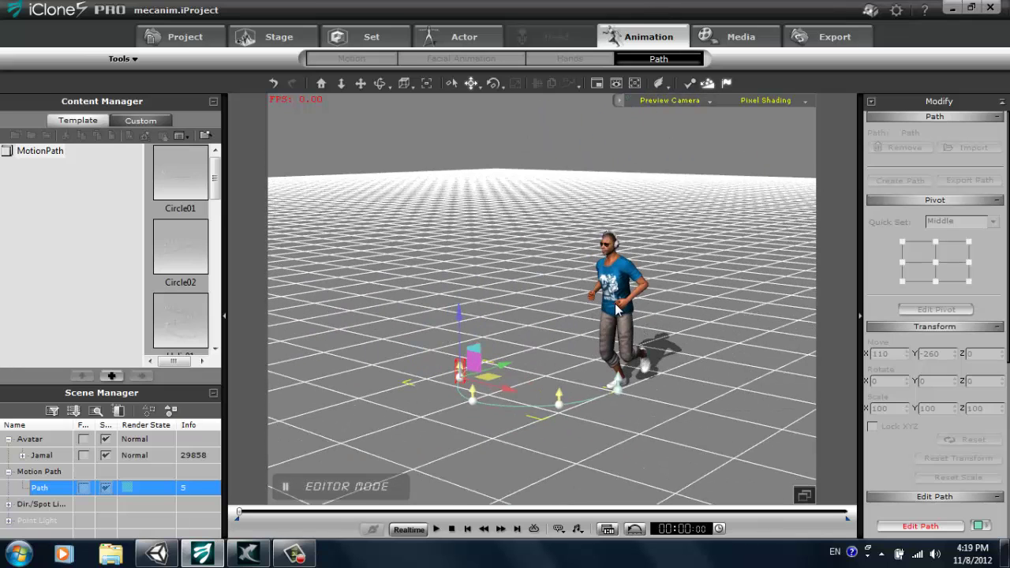
Step: Send Jamal's motion clip from the Timeline to 3DXchange, where it arrives as Motion6
{"action": "key", "text": "F3"}
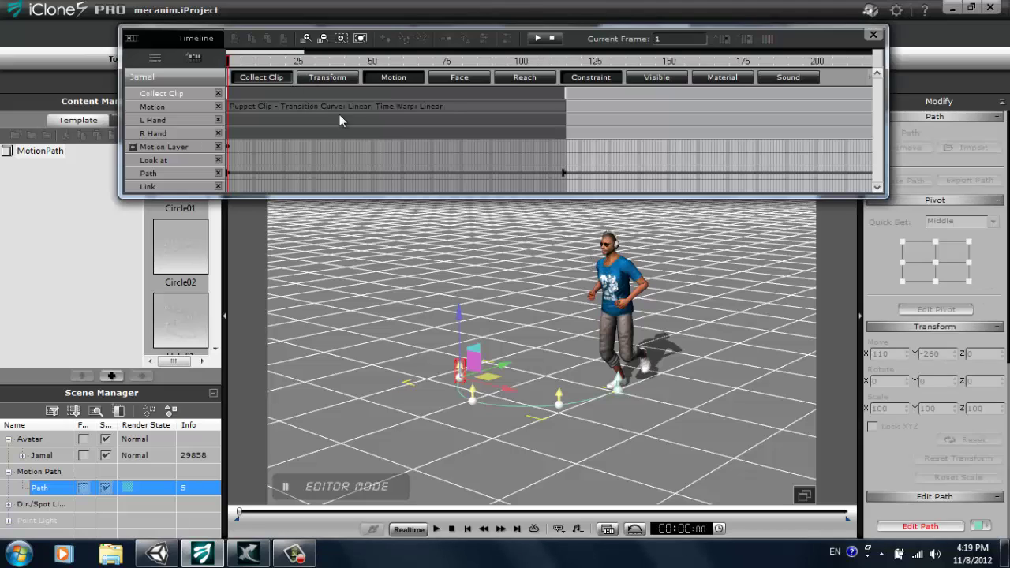
{"action": "right_click", "coordinate": [427, 94]}
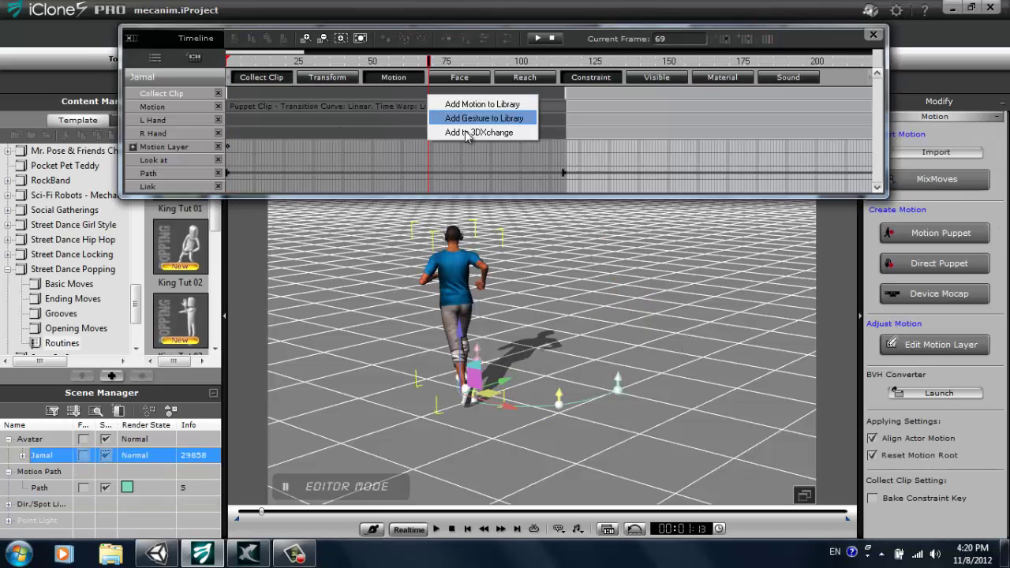
{"action": "left_click", "coordinate": [465, 137]}
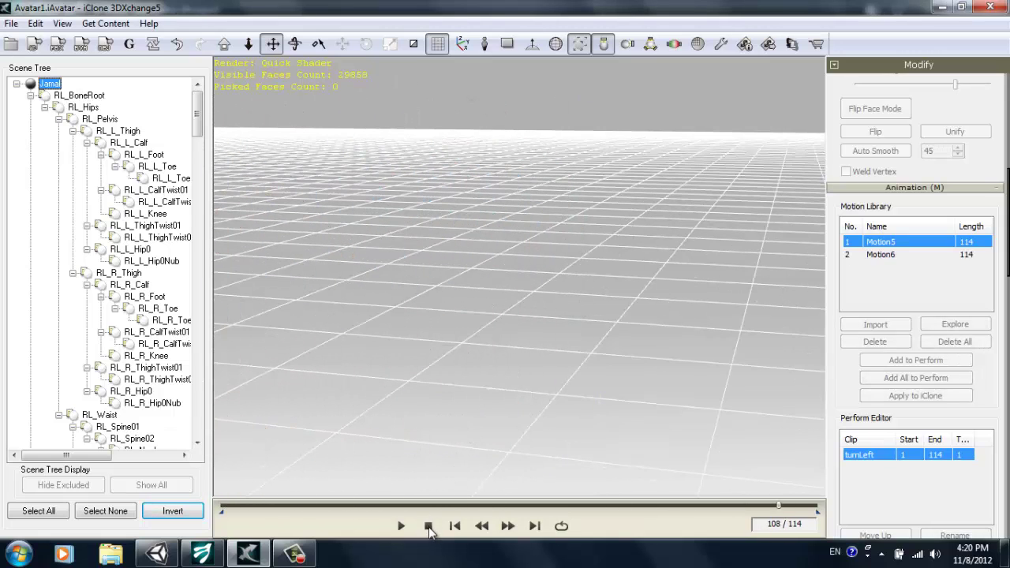
Step: Add Motion6 to the Perform Editor as turnRight, then bring iClone back to the front
{"action": "left_click", "coordinate": [429, 526]}
{"action": "left_click", "coordinate": [907, 254]}
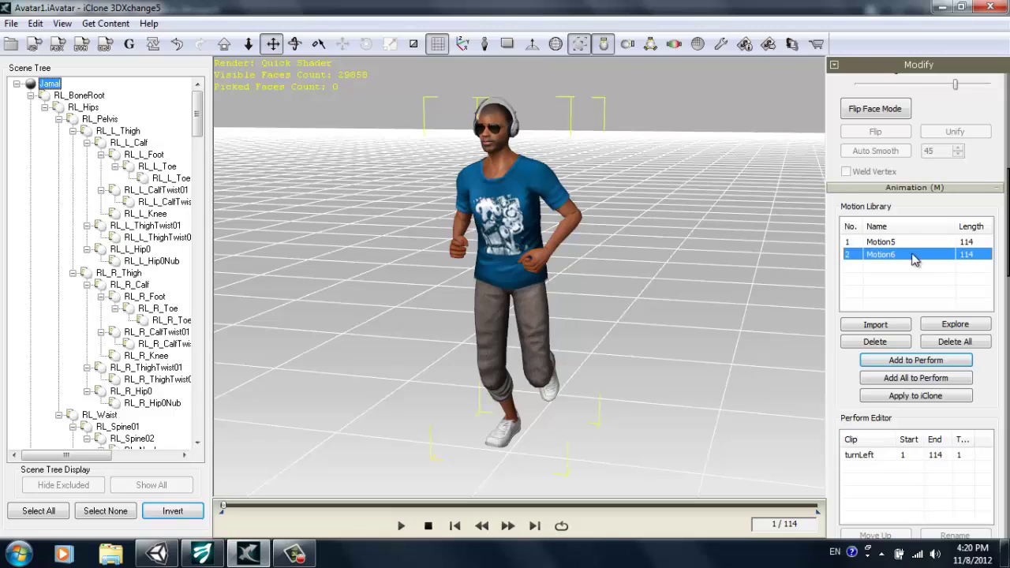
{"action": "left_click", "coordinate": [915, 360]}
{"action": "left_click", "coordinate": [868, 467]}
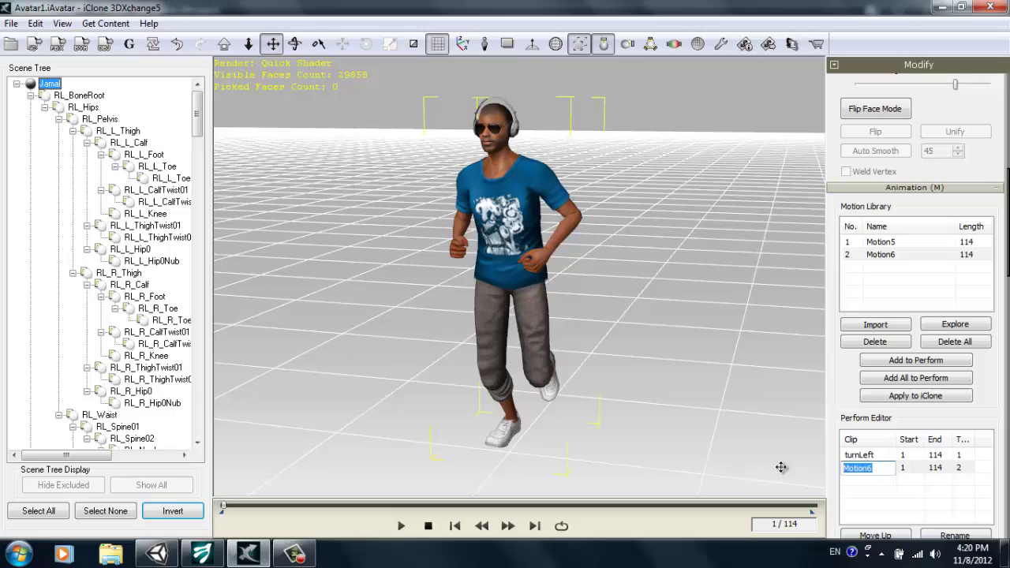
{"action": "type", "text": "turn"}
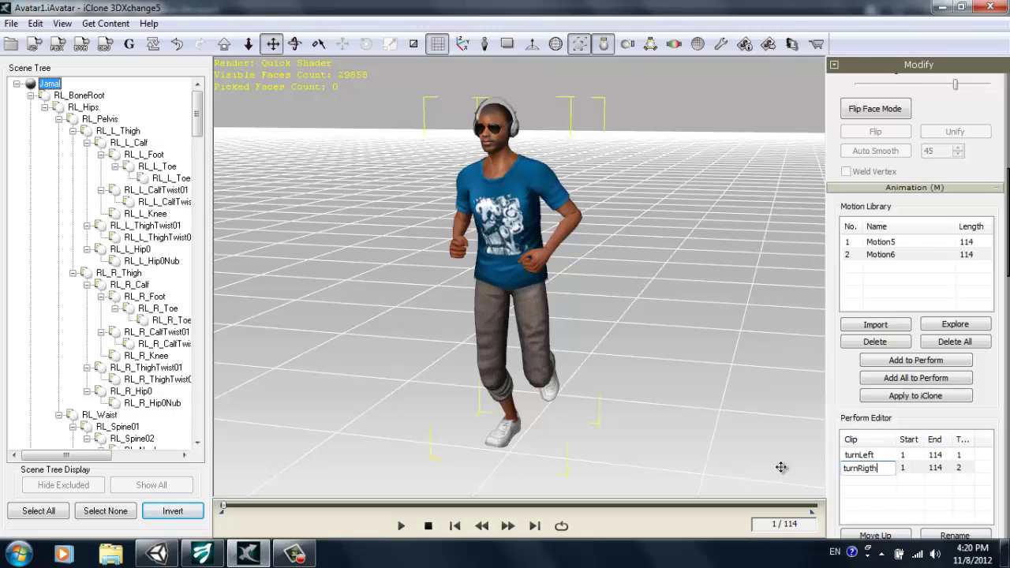
{"action": "type", "text": "Right"}
{"action": "key", "text": "Return"}
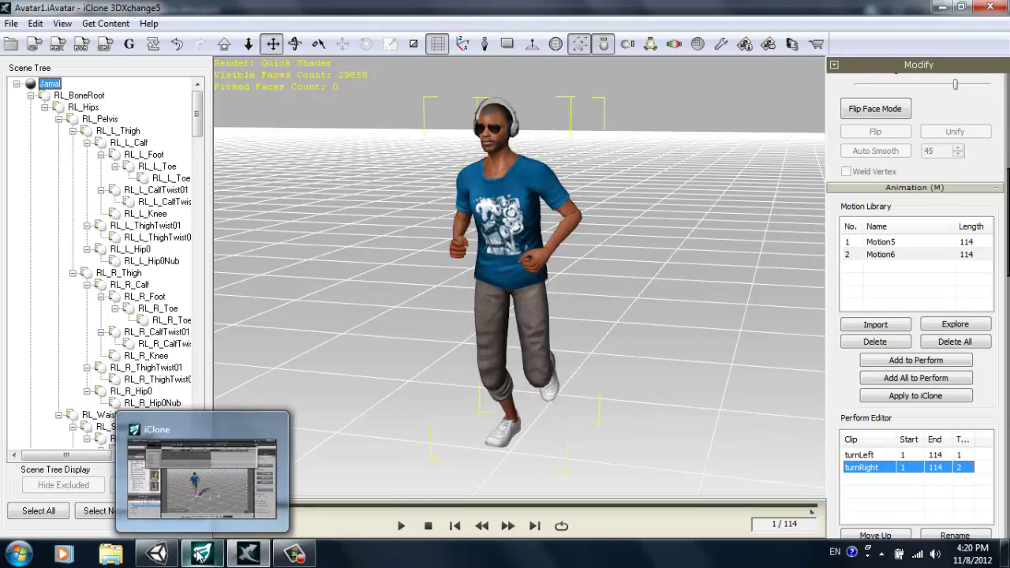
{"action": "left_click", "coordinate": [201, 555]}
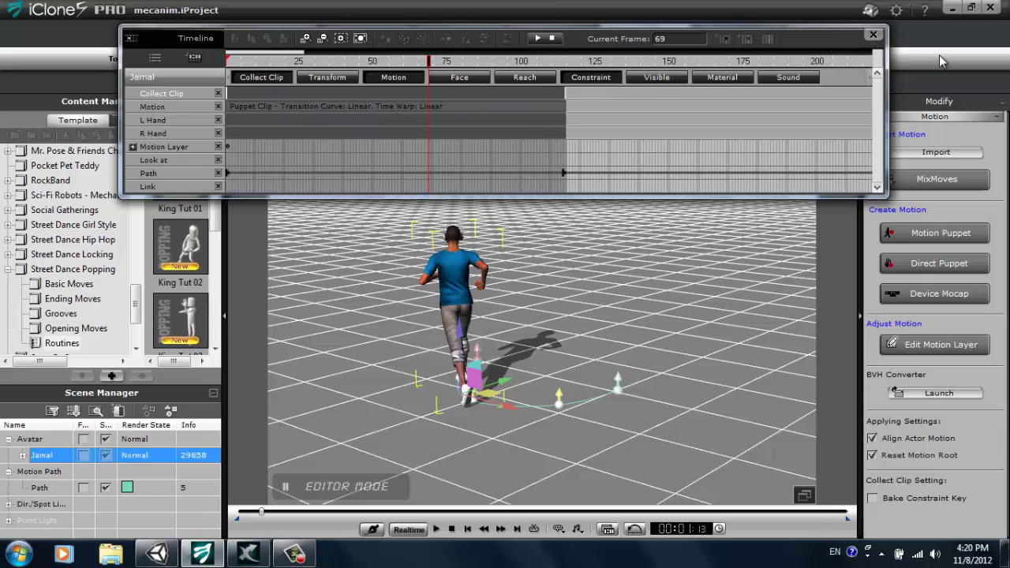
Step: Close the Timeline, select Jamal's motion path and enter Edit Path mode
{"action": "left_click", "coordinate": [873, 35]}
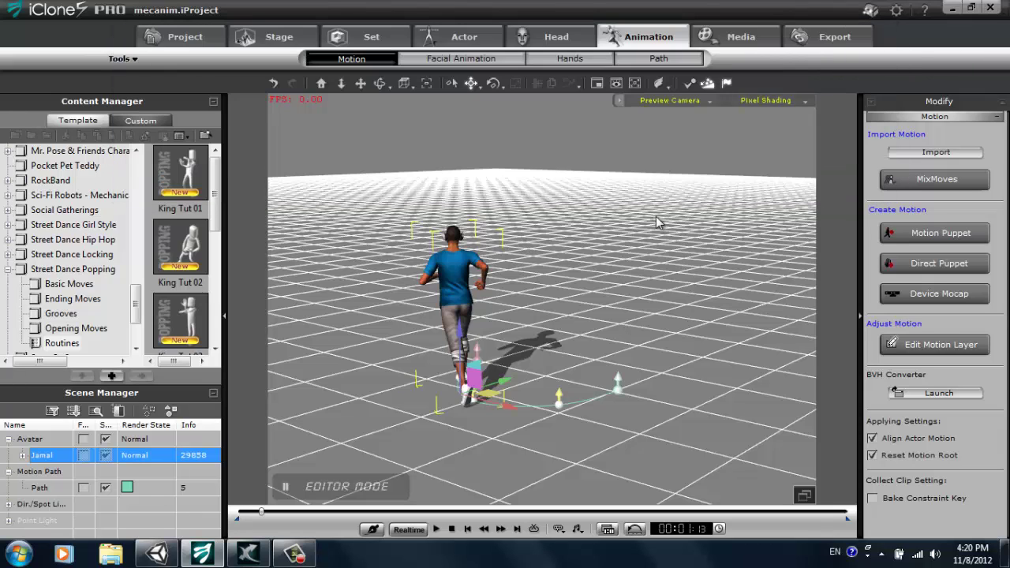
{"action": "right_click_drag", "start_coordinate": [572, 337], "coordinate": [606, 454]}
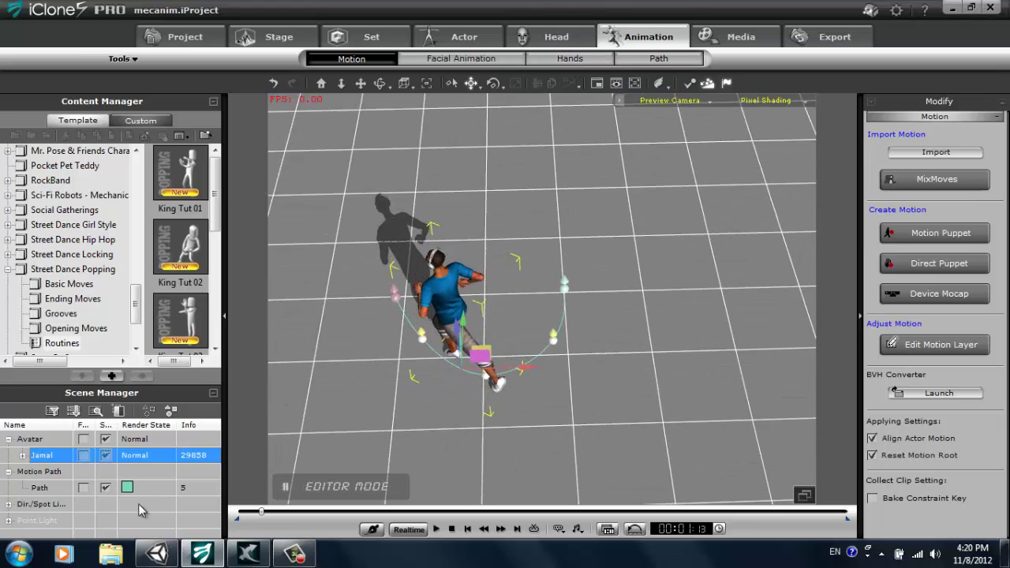
{"action": "left_click", "coordinate": [41, 486]}
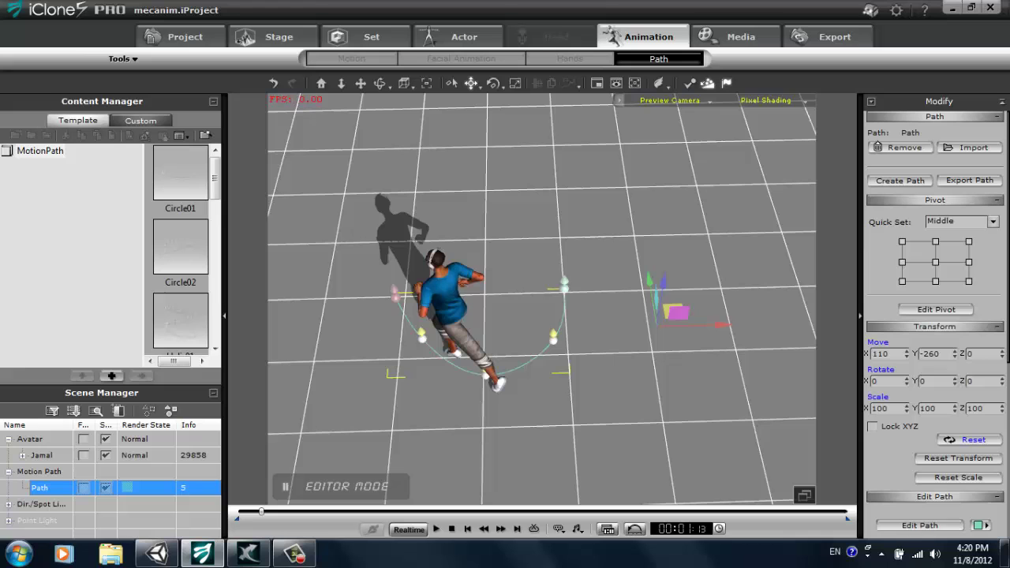
{"action": "left_click", "coordinate": [919, 525]}
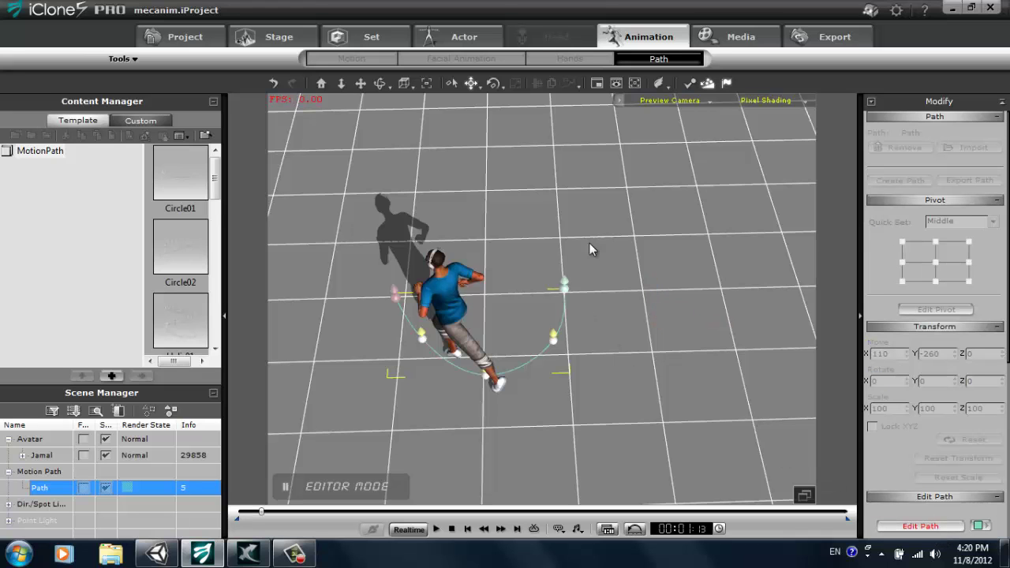
{"action": "right_click_drag", "start_coordinate": [599, 213], "coordinate": [548, 403]}
{"action": "scroll", "coordinate": [560, 367], "scroll_direction": "up", "scroll_amount": 2}
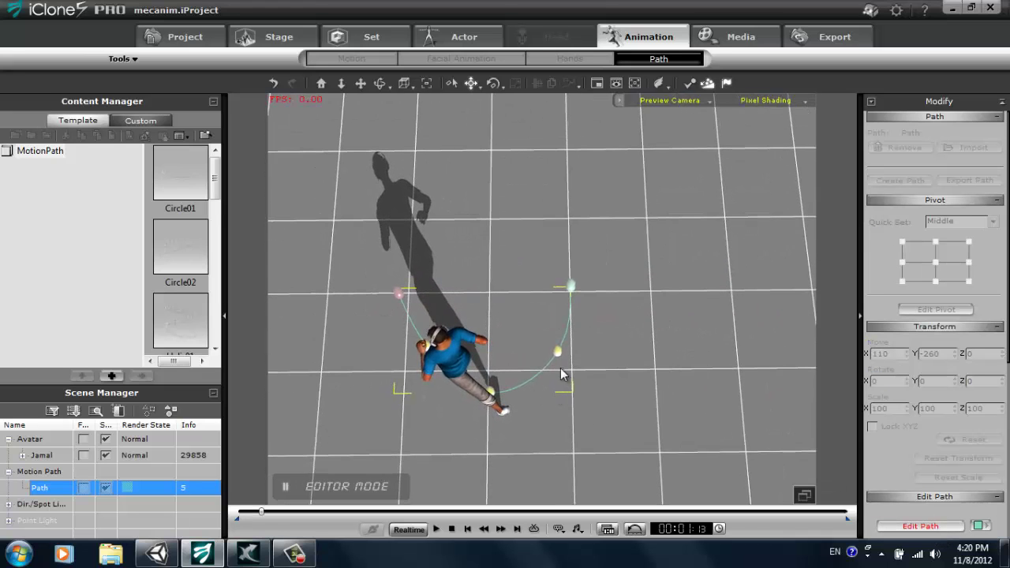
Step: Drag the path's control points into line so the path runs straight
{"action": "left_click", "coordinate": [557, 352]}
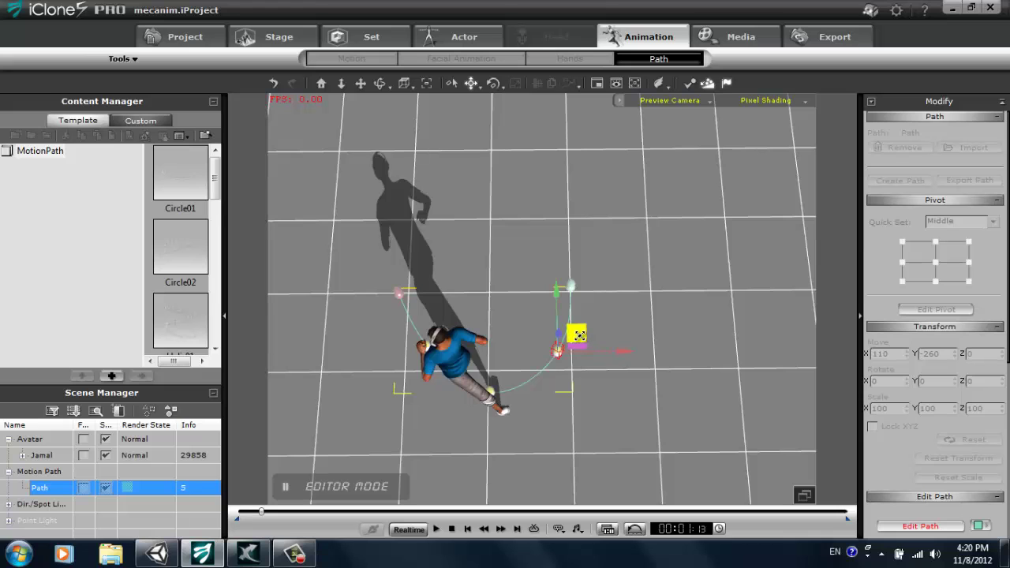
{"action": "left_click_drag", "start_coordinate": [579, 335], "coordinate": [589, 351]}
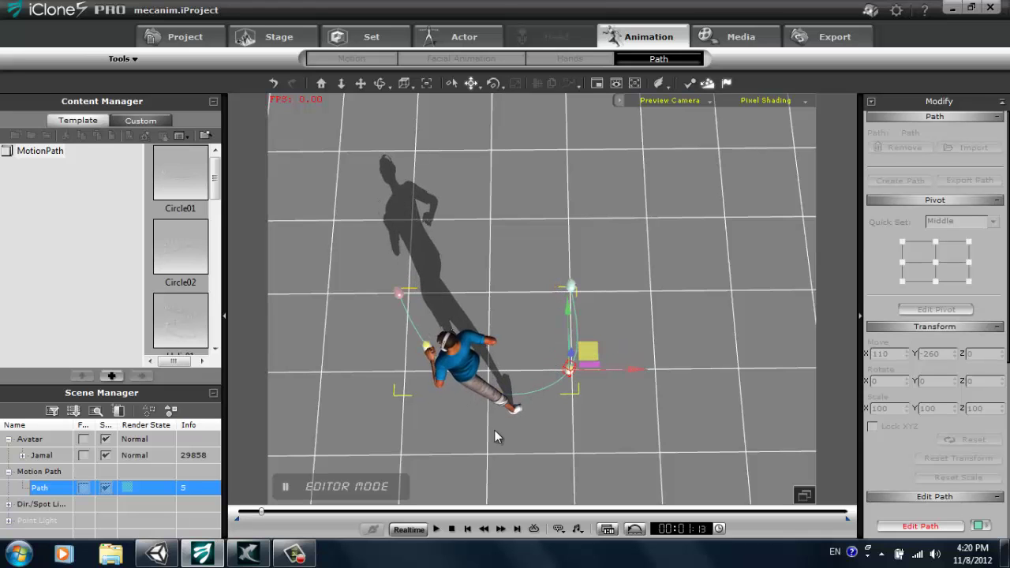
{"action": "right_click_drag", "start_coordinate": [509, 455], "coordinate": [511, 323]}
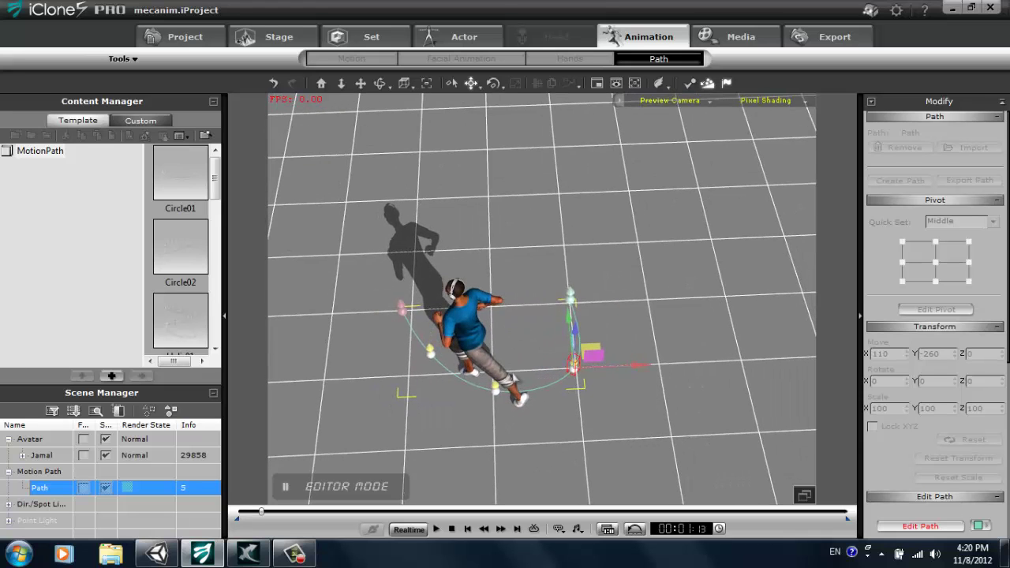
{"action": "left_click", "coordinate": [495, 388]}
{"action": "left_click_drag", "start_coordinate": [515, 373], "coordinate": [601, 420]}
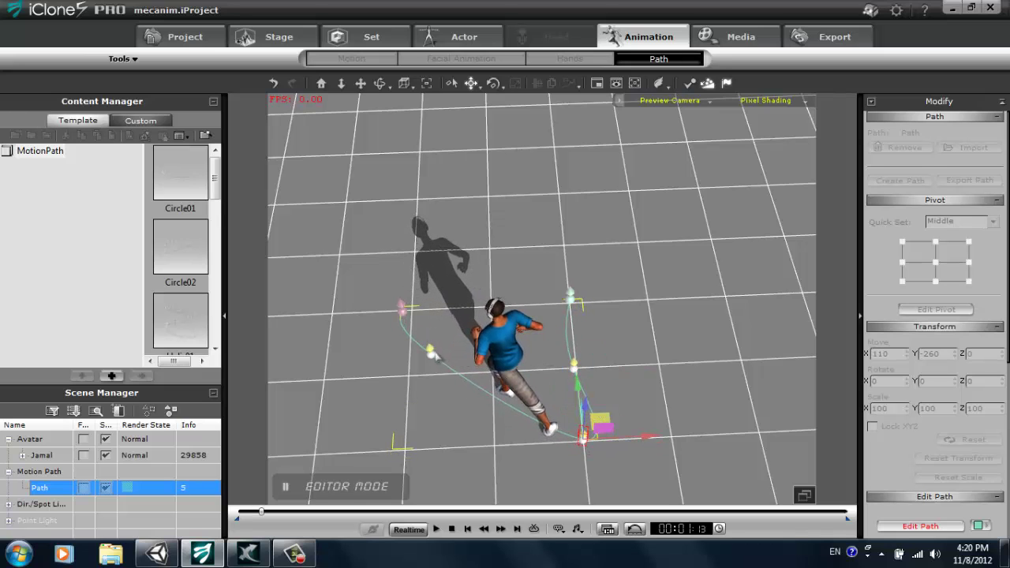
{"action": "right_click_drag", "start_coordinate": [479, 346], "coordinate": [539, 309]}
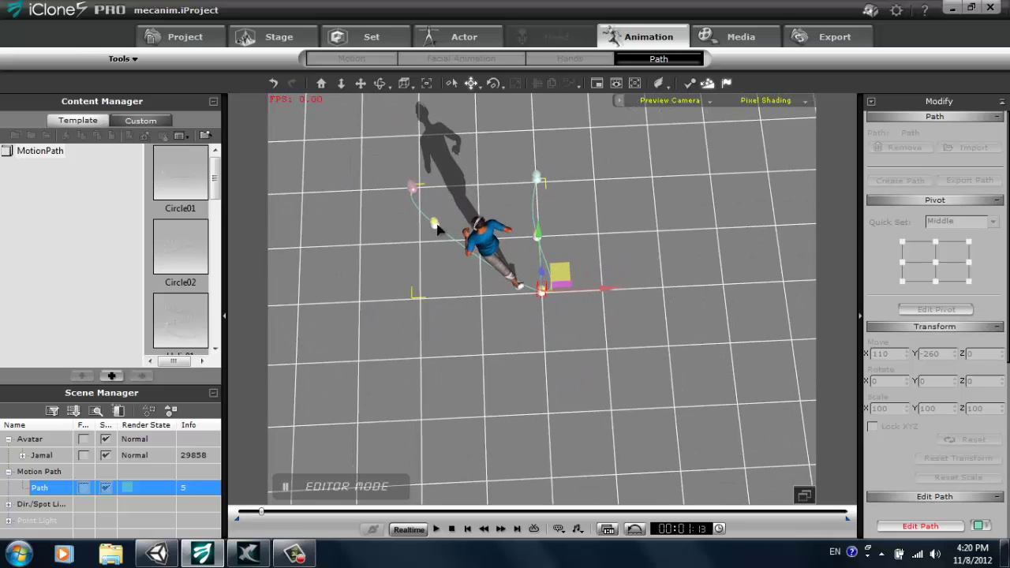
{"action": "left_click", "coordinate": [437, 229]}
{"action": "left_click_drag", "start_coordinate": [452, 205], "coordinate": [565, 342]}
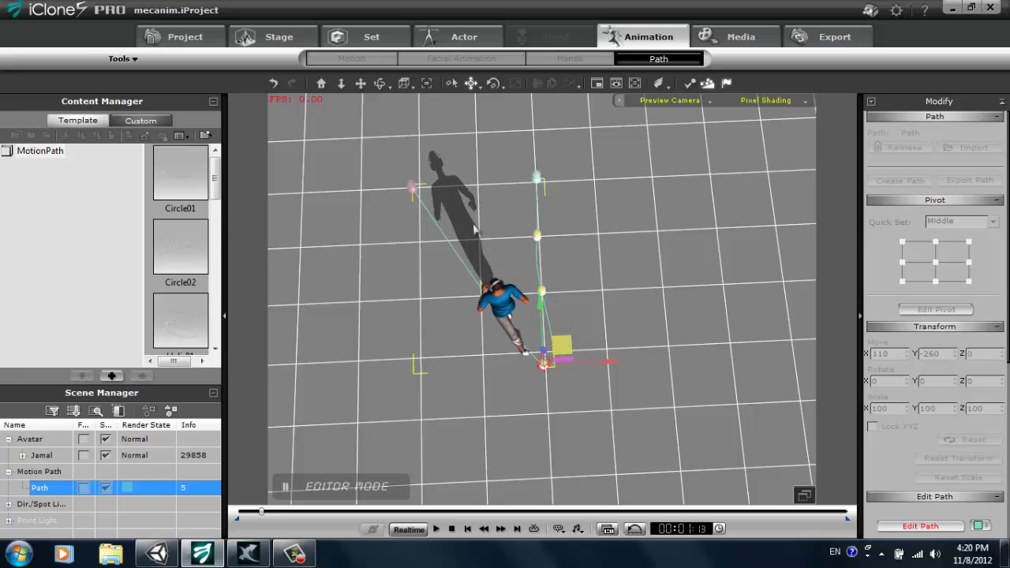
{"action": "left_click", "coordinate": [413, 190]}
{"action": "left_click_drag", "start_coordinate": [426, 166], "coordinate": [563, 410]}
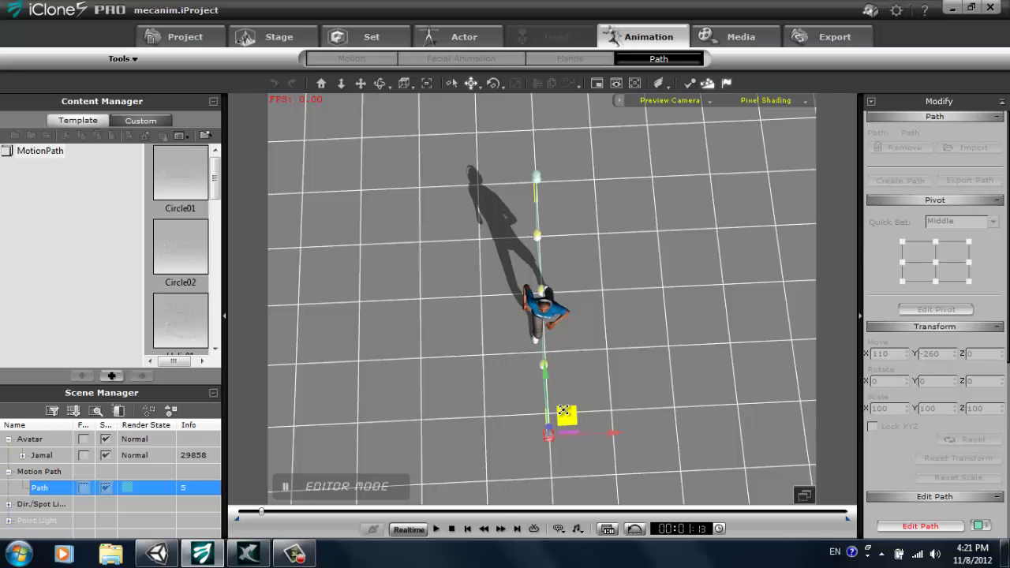
Step: Rewind and play the animation to watch Jamal run forward along the path, then stop
{"action": "left_click", "coordinate": [451, 528]}
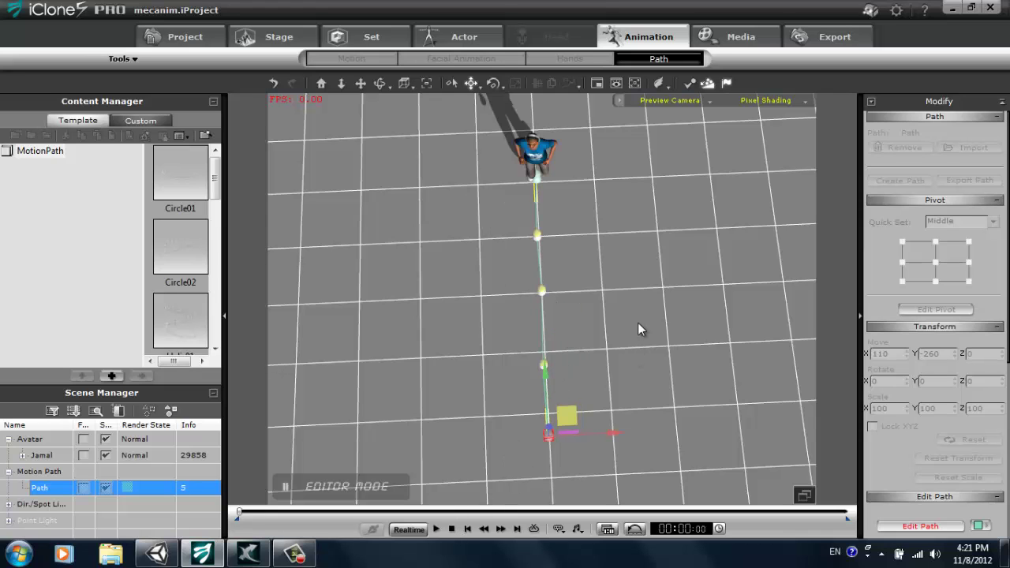
{"action": "right_click_drag", "start_coordinate": [637, 329], "coordinate": [559, 384]}
{"action": "left_click", "coordinate": [437, 529]}
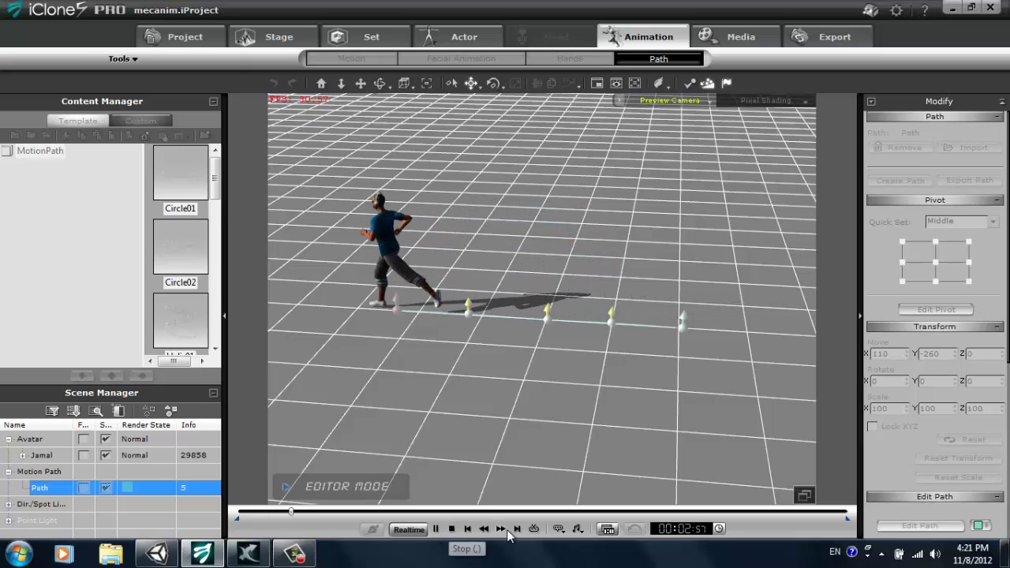
{"action": "left_click", "coordinate": [452, 528]}
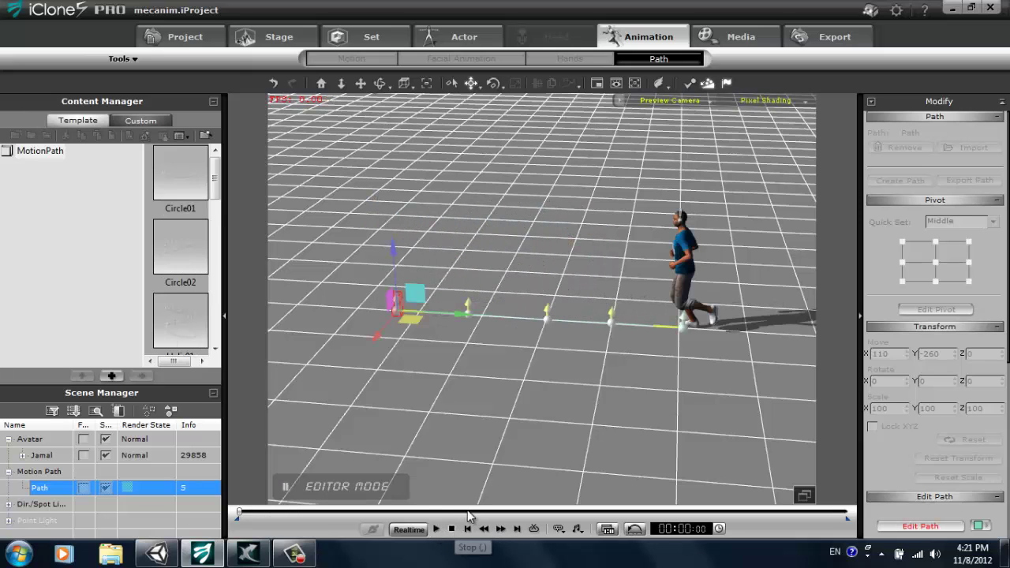
Step: Send the straight-path running clip from the Timeline to 3DXchange as Motion7
{"action": "right_click", "coordinate": [395, 95]}
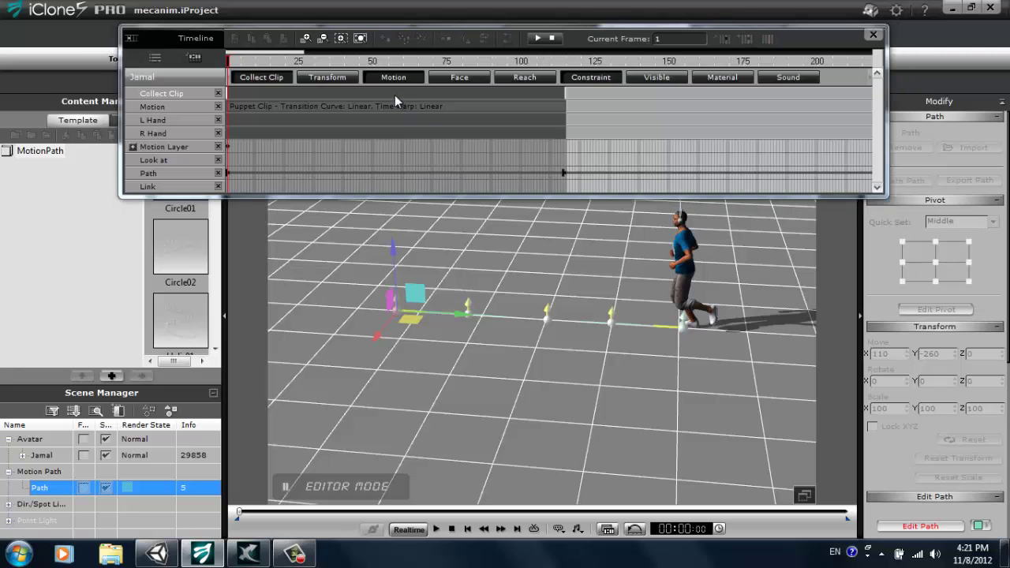
{"action": "left_click", "coordinate": [461, 134]}
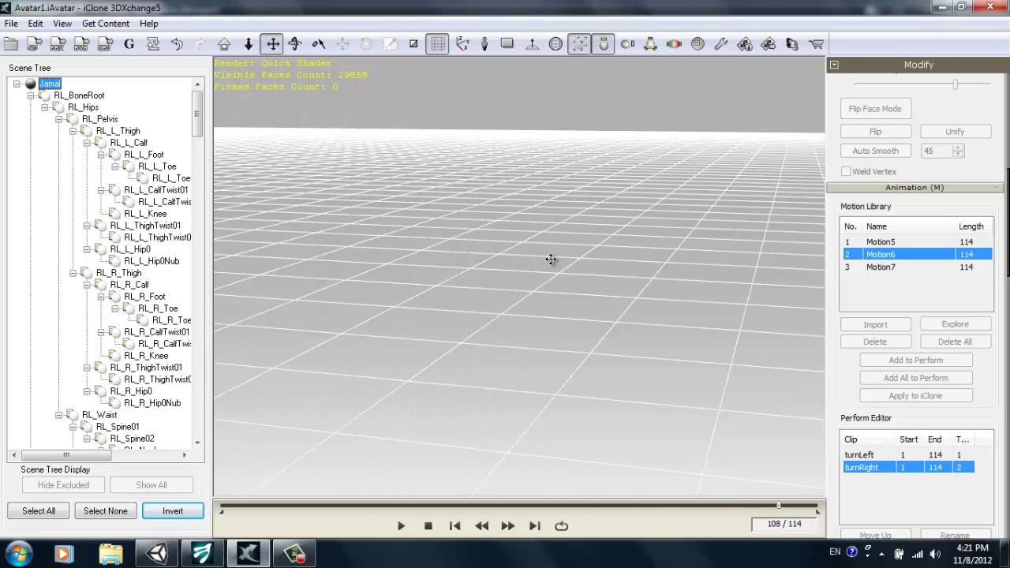
Step: Add Motion7 to the Perform Editor as the third clip and rename it runForward
{"action": "left_click", "coordinate": [432, 525]}
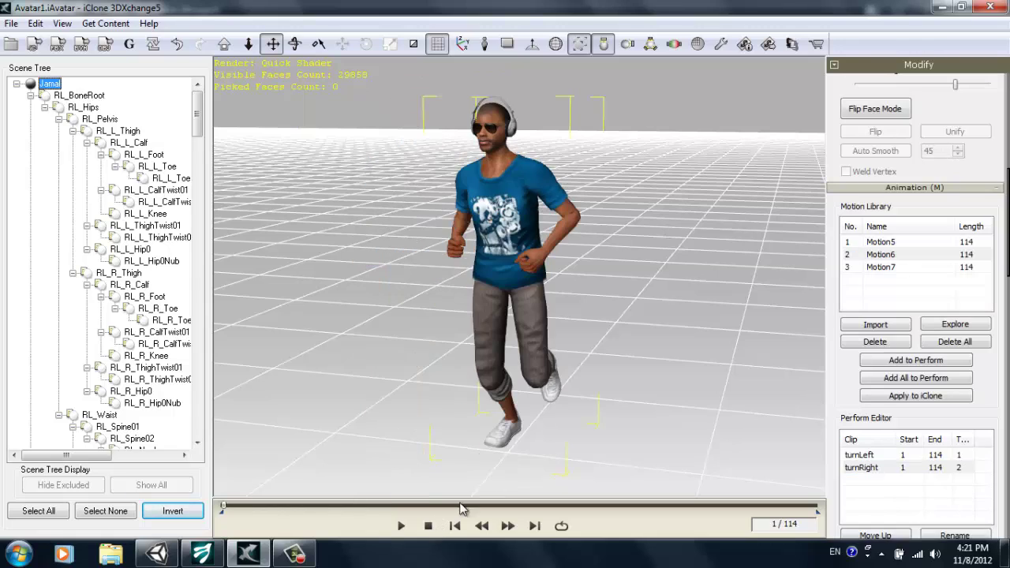
{"action": "left_click", "coordinate": [903, 268]}
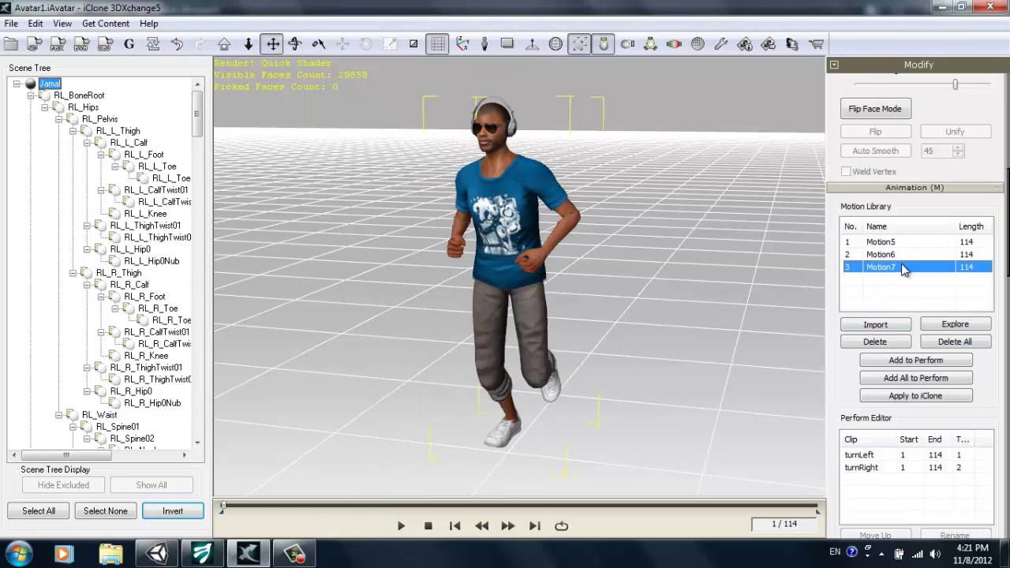
{"action": "left_click", "coordinate": [905, 362]}
{"action": "double_click", "coordinate": [878, 480]}
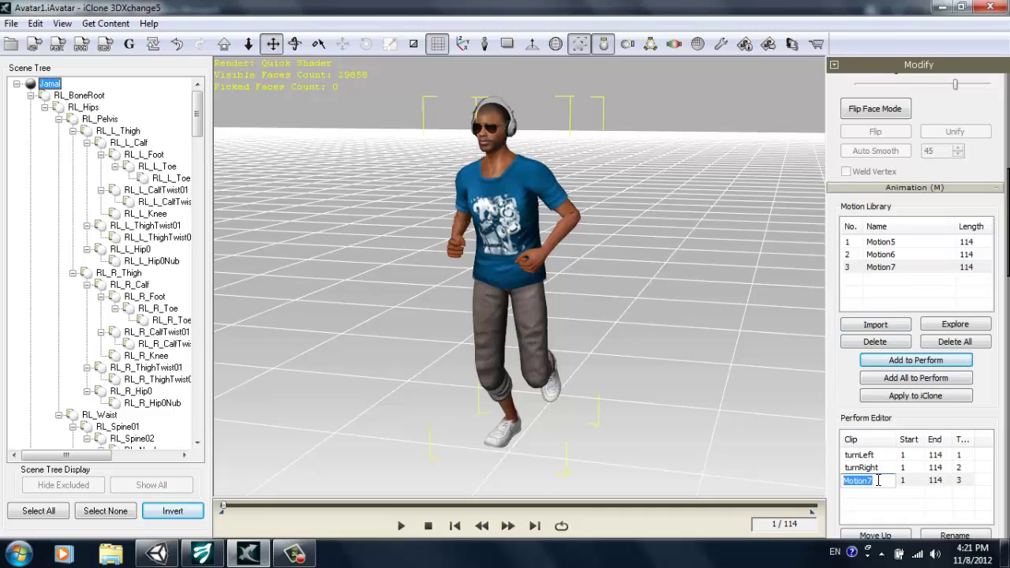
{"action": "type", "text": "runForward"}
{"action": "key", "text": "Return"}
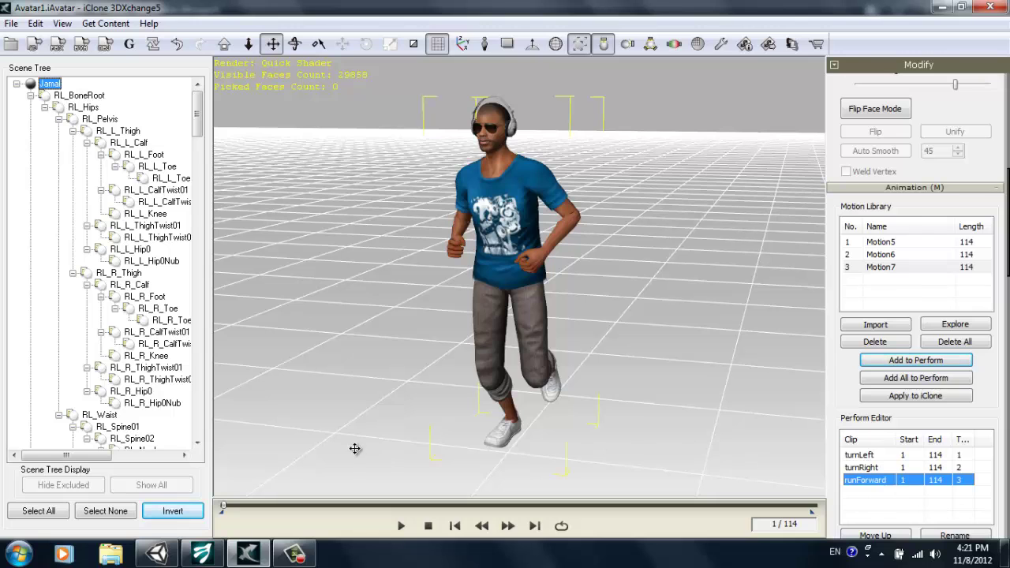
Step: Back in iClone, close the Timeline and rewind the animation to the start
{"action": "left_click", "coordinate": [202, 553]}
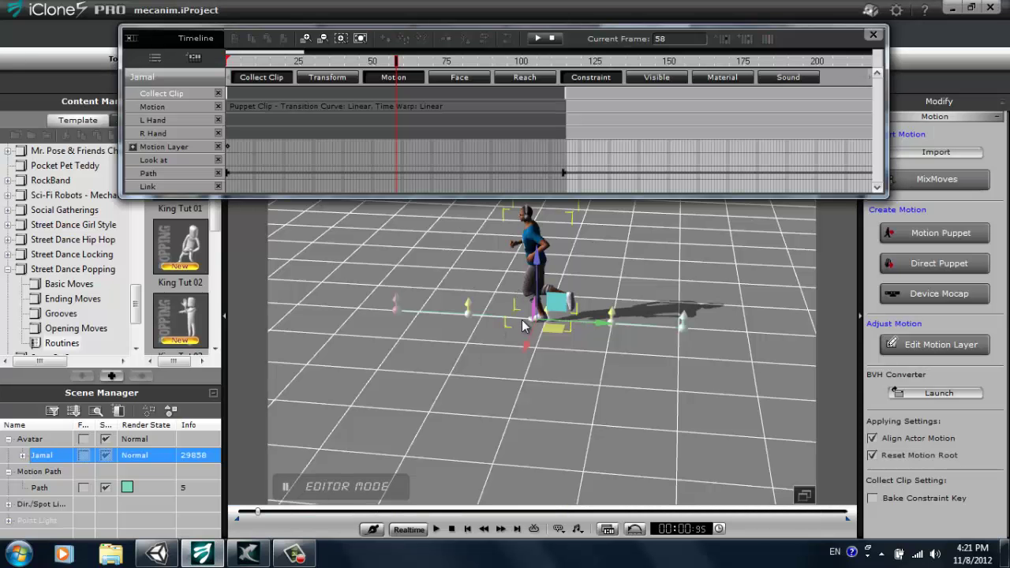
{"action": "right_click_drag", "start_coordinate": [523, 325], "coordinate": [619, 374]}
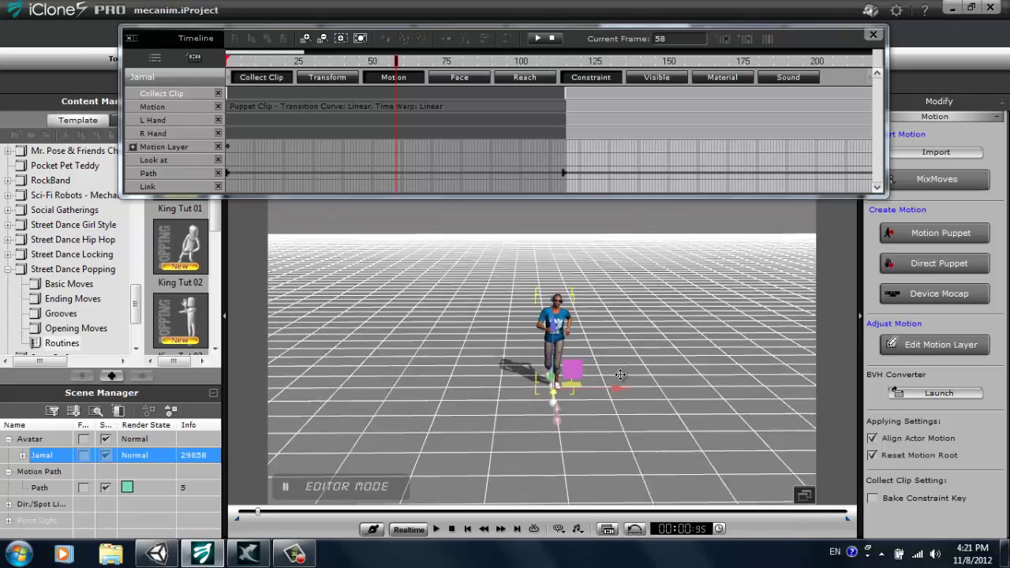
{"action": "scroll", "coordinate": [620, 375], "scroll_direction": "up", "scroll_amount": 3}
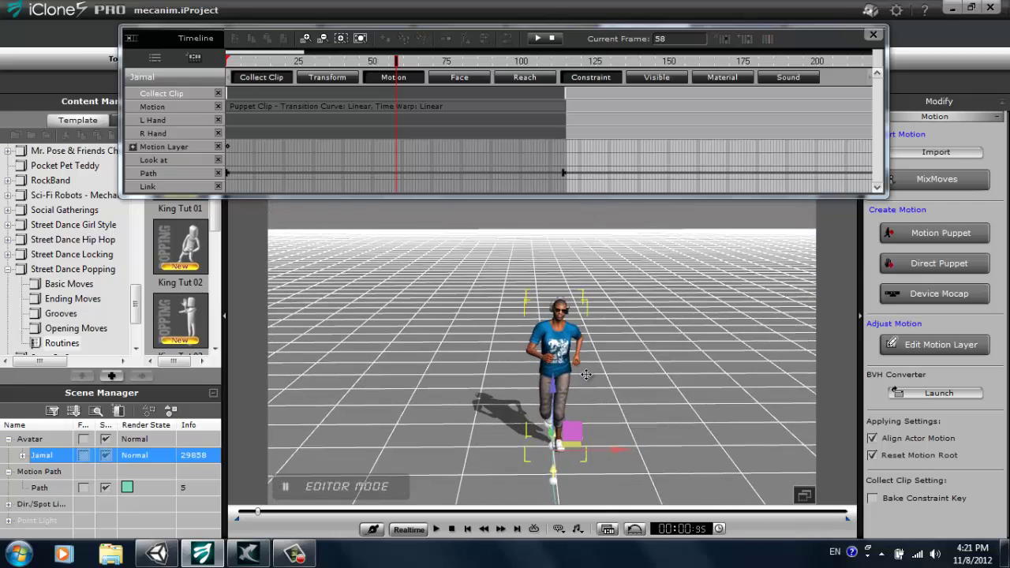
{"action": "scroll", "coordinate": [585, 373], "scroll_direction": "down", "scroll_amount": 3}
{"action": "left_click", "coordinate": [872, 34]}
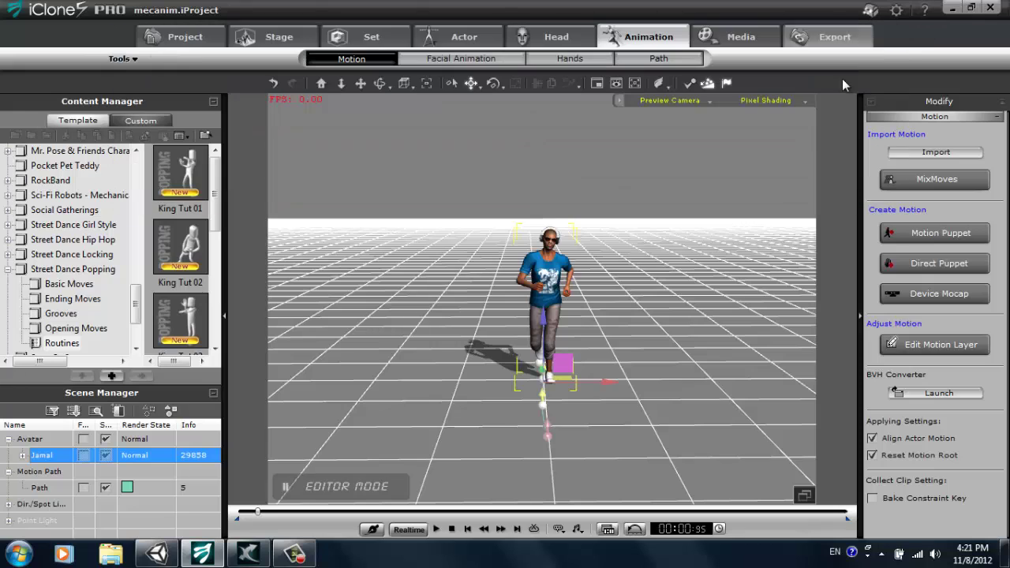
{"action": "left_click", "coordinate": [452, 528]}
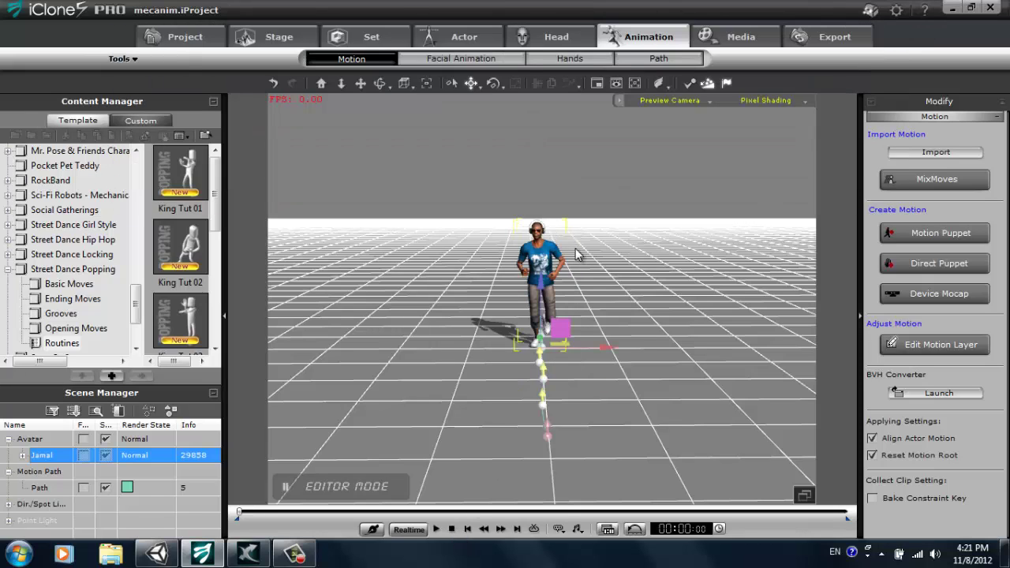
Step: Reset Jamal to the Default pose through Edit Motion Layer
{"action": "right_click", "coordinate": [541, 268]}
{"action": "left_click", "coordinate": [583, 363]}
{"action": "left_click", "coordinate": [948, 343]}
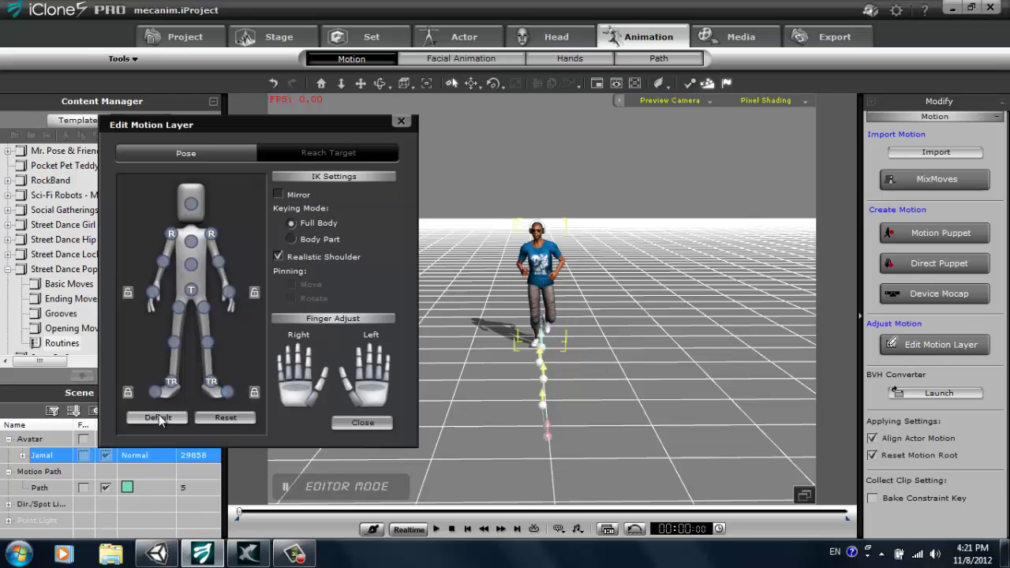
{"action": "left_click", "coordinate": [157, 417]}
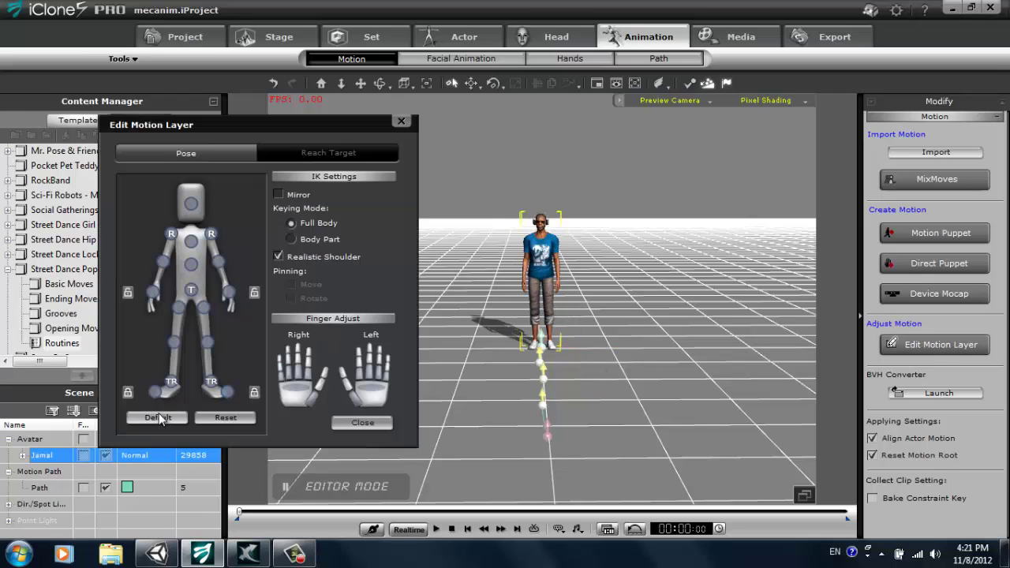
{"action": "left_click", "coordinate": [401, 122]}
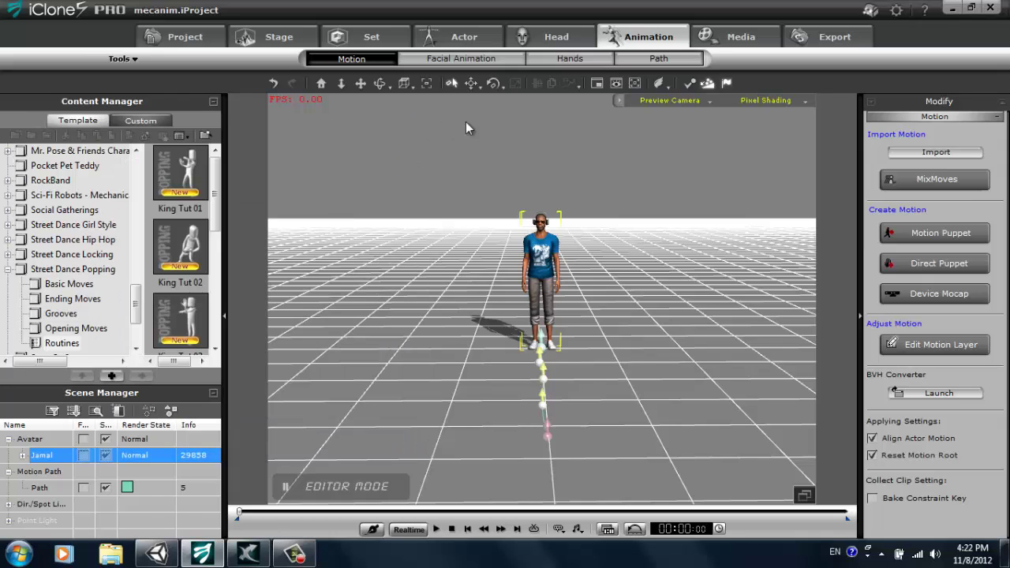
Step: Delete the motion Path from the scene and refocus on Jamal
{"action": "left_click", "coordinate": [40, 488]}
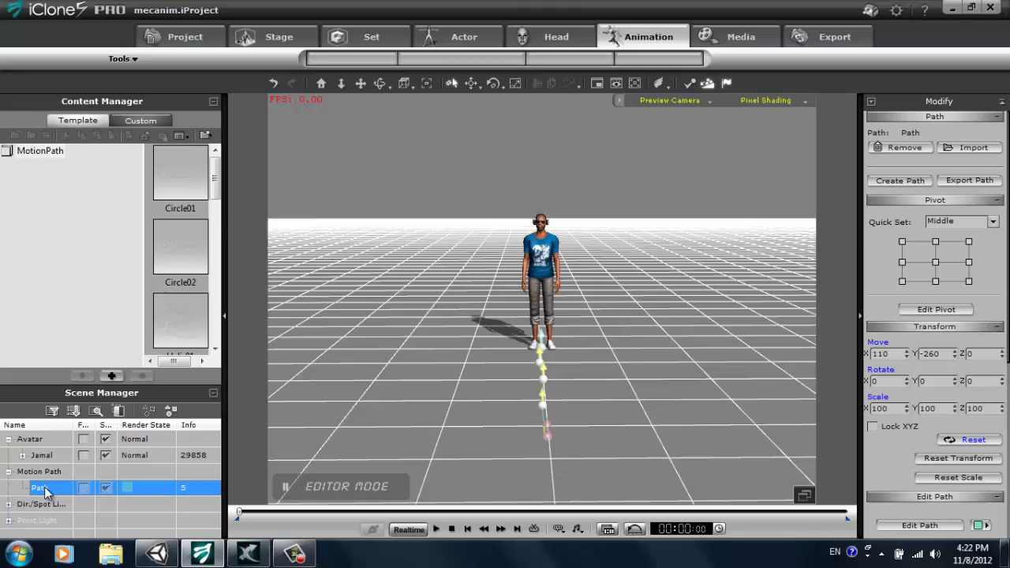
{"action": "key", "text": "Delete"}
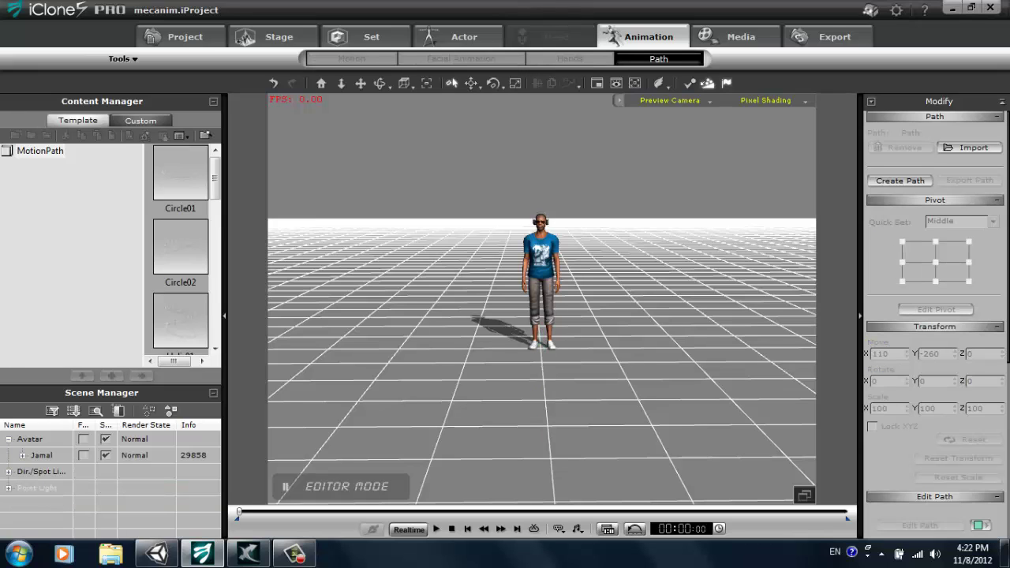
{"action": "double_click", "coordinate": [545, 256]}
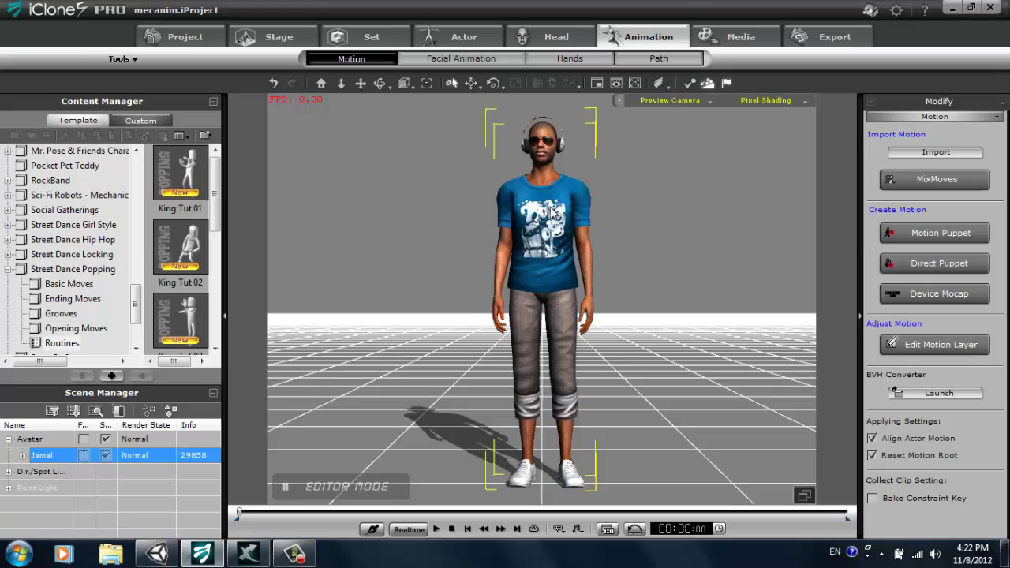
Step: Apply Street Dance Popping > Grooves > Groove 02 to Jamal, preview it and stop
{"action": "right_click_drag", "start_coordinate": [551, 209], "coordinate": [562, 321]}
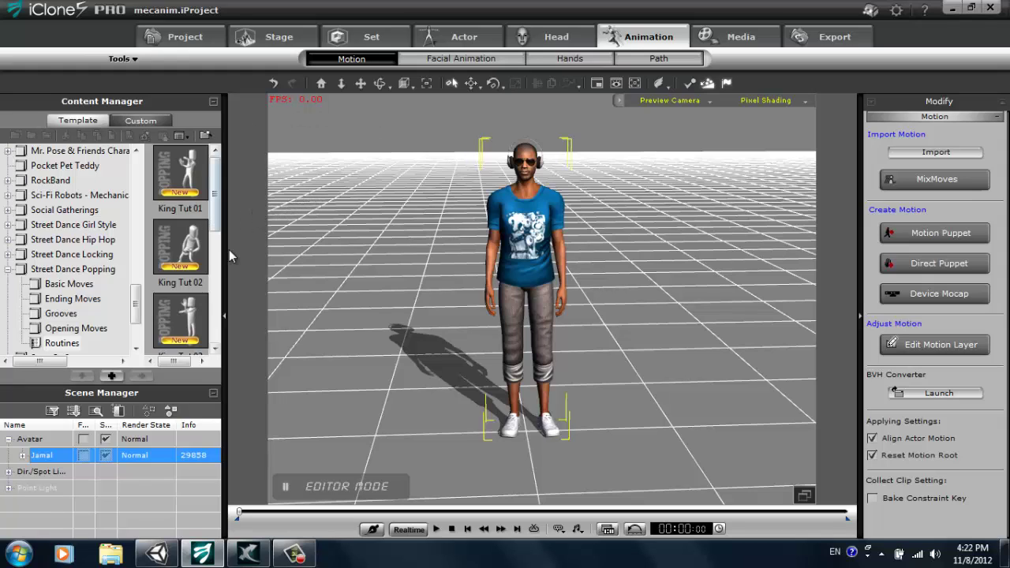
{"action": "left_click", "coordinate": [78, 269]}
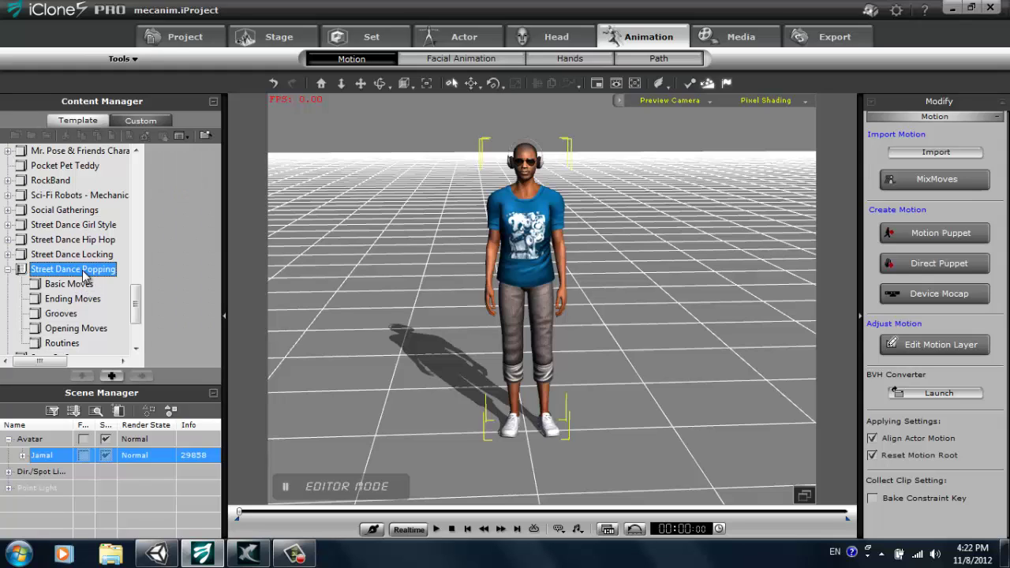
{"action": "left_click", "coordinate": [63, 315]}
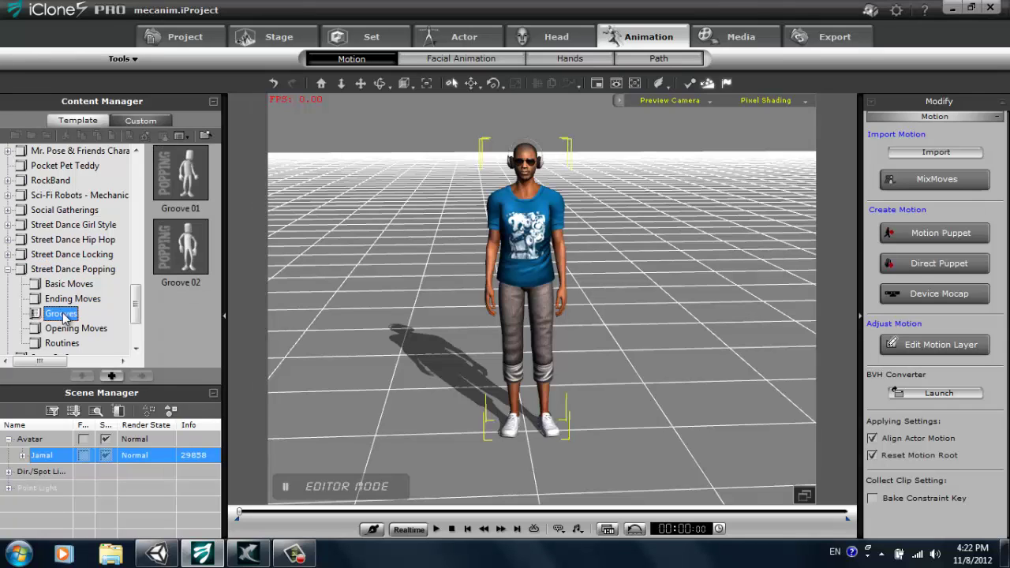
{"action": "double_click", "coordinate": [187, 244]}
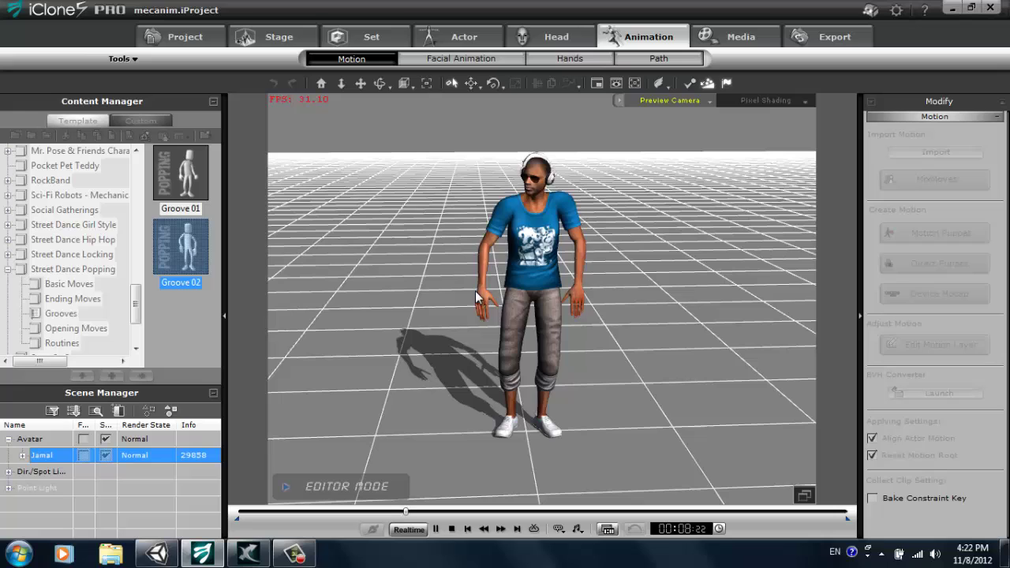
{"action": "key", "text": "space"}
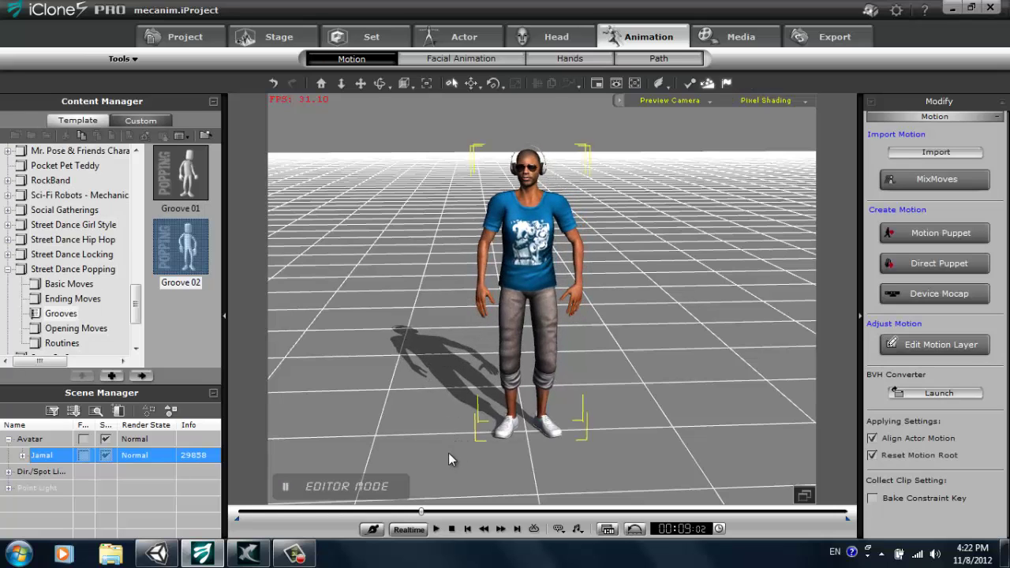
Step: Collect Groove 02 on the timeline through about frame 543 and add it to 3DXchange
{"action": "key", "text": "F3"}
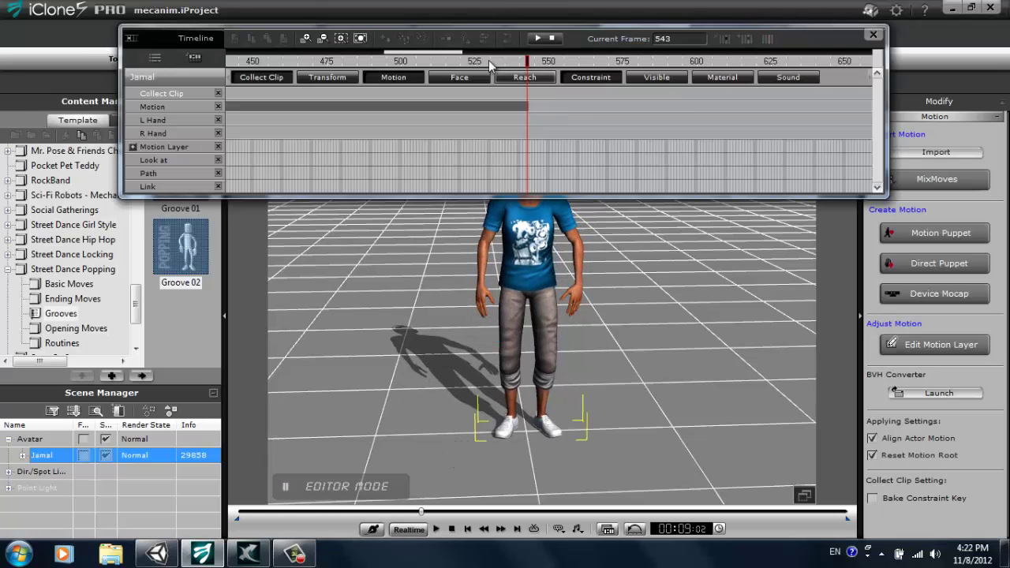
{"action": "mouse_move", "coordinate": [385, 51]}
{"action": "left_mouse_down"}
{"action": "mouse_move", "coordinate": [414, 52]}
{"action": "mouse_move", "coordinate": [403, 59]}
{"action": "left_mouse_up"}
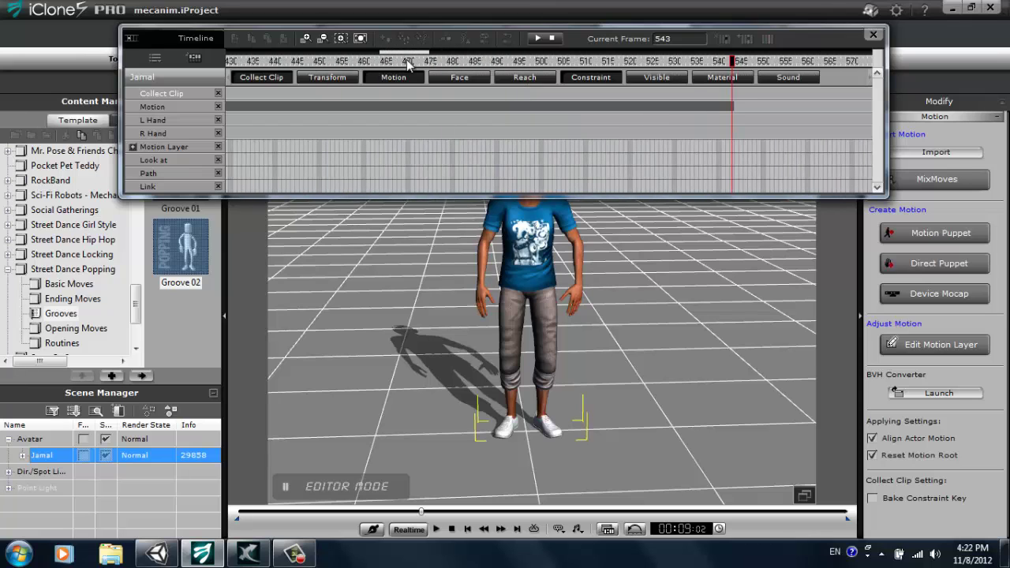
{"action": "double_click", "coordinate": [406, 59]}
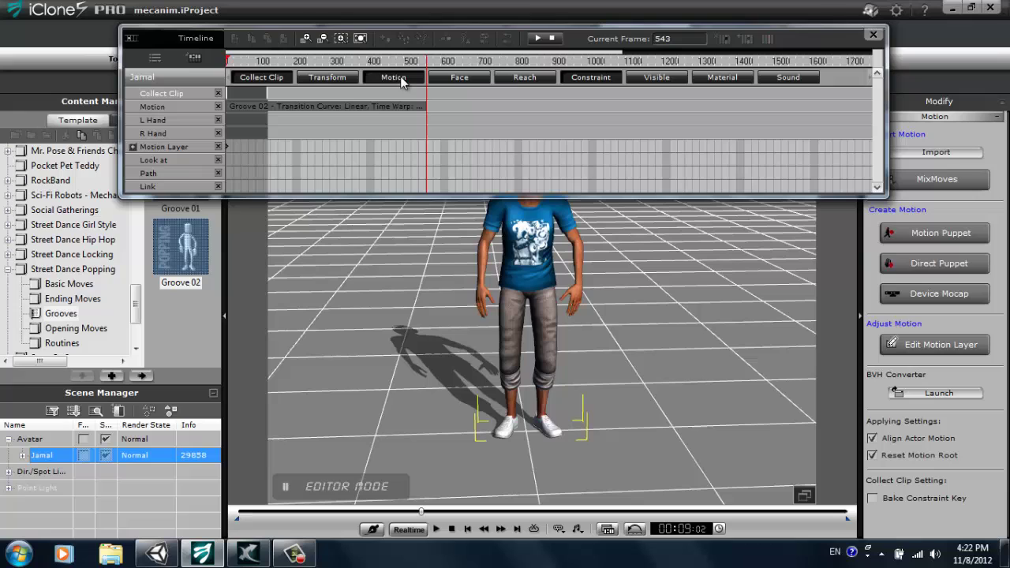
{"action": "left_click_drag", "start_coordinate": [268, 89], "coordinate": [428, 93]}
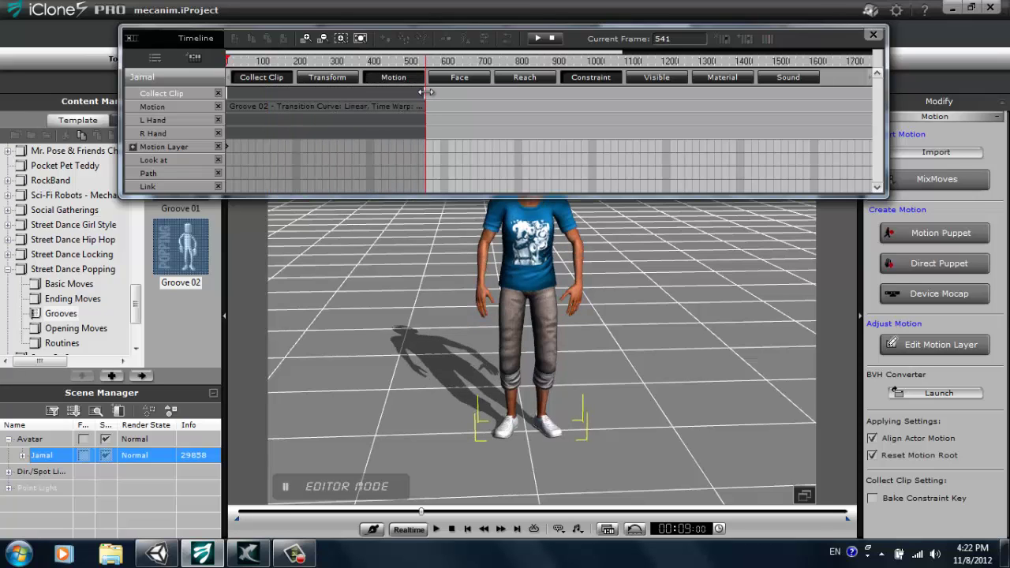
{"action": "scroll", "coordinate": [425, 92], "scroll_direction": "up", "scroll_amount": 5}
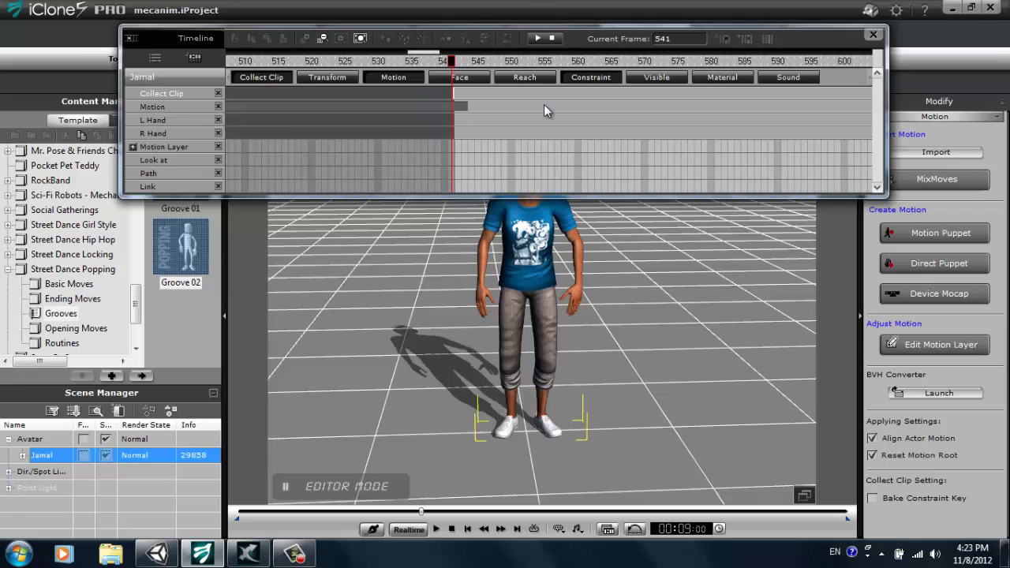
{"action": "left_click_drag", "start_coordinate": [454, 94], "coordinate": [465, 94]}
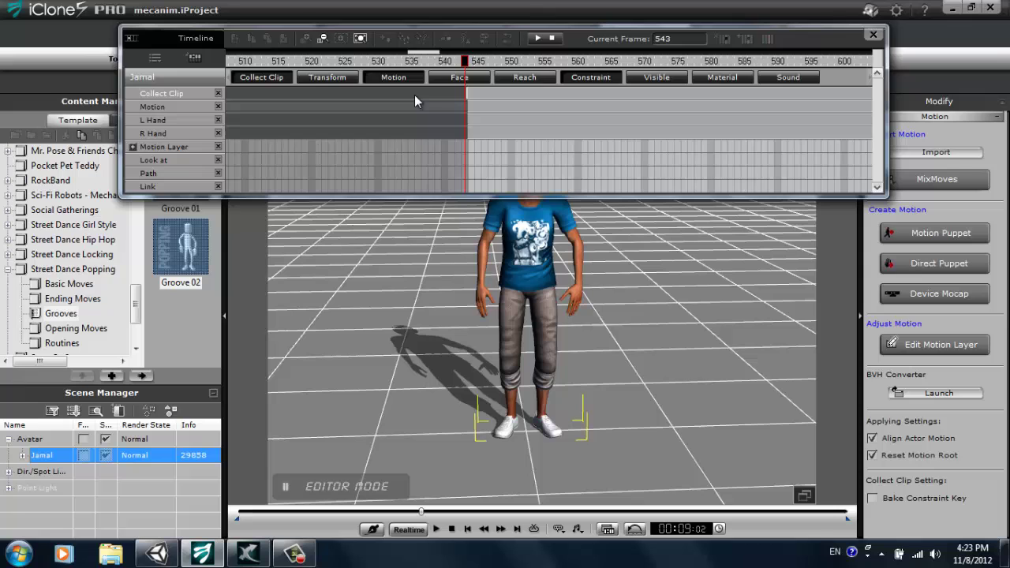
{"action": "right_click", "coordinate": [323, 96]}
{"action": "left_click", "coordinate": [371, 128]}
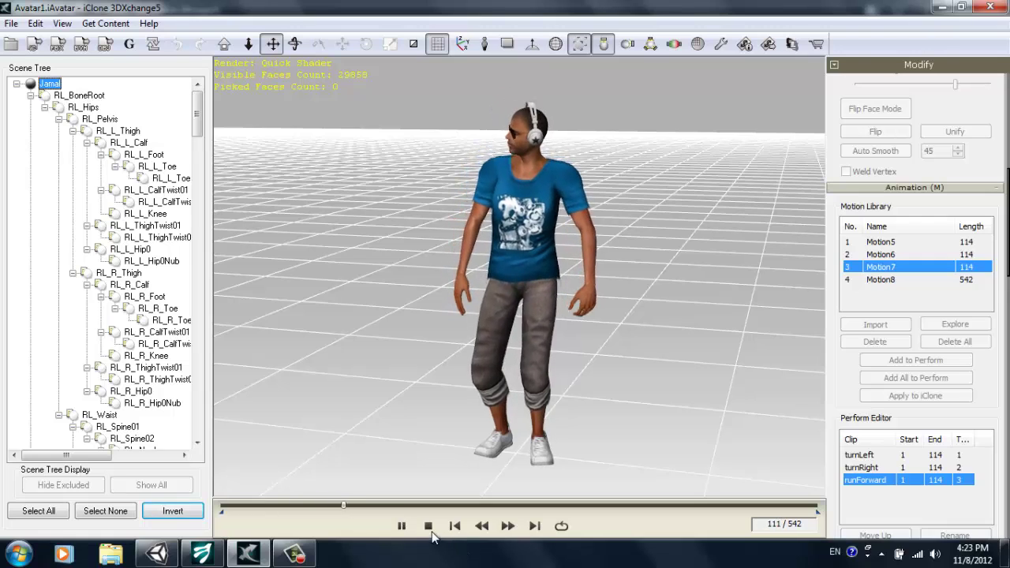
Step: Add the 542-frame Motion8 to the Perform Editor as the fourth clip, named Idle
{"action": "left_click", "coordinate": [428, 526]}
{"action": "left_click", "coordinate": [888, 281]}
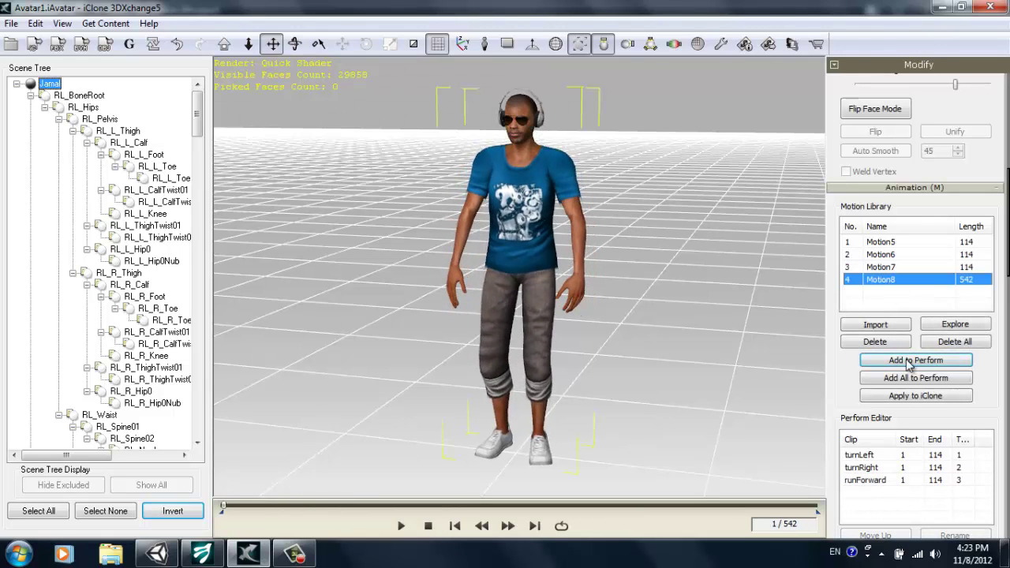
{"action": "left_click", "coordinate": [917, 364]}
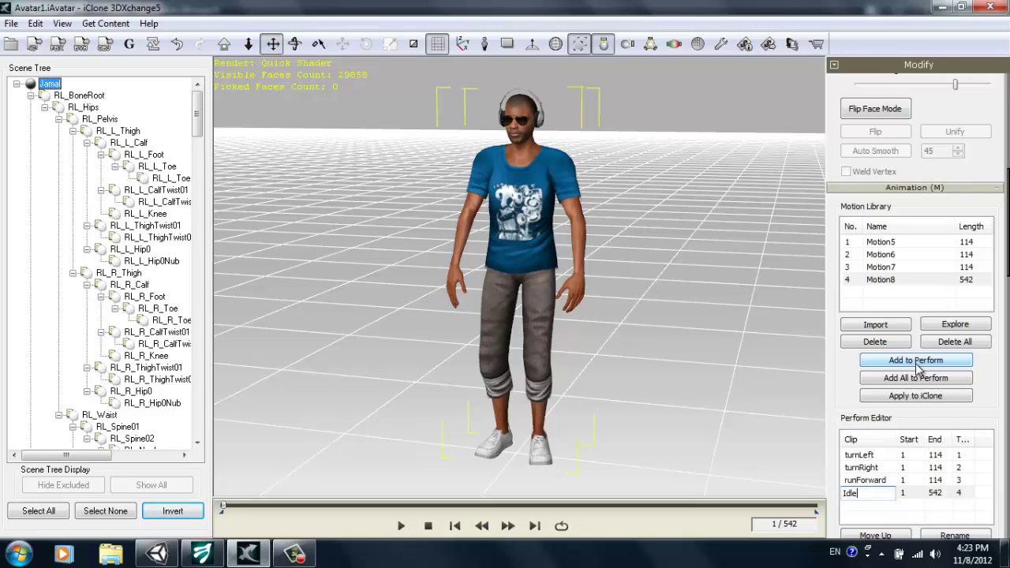
{"action": "key", "text": "Return"}
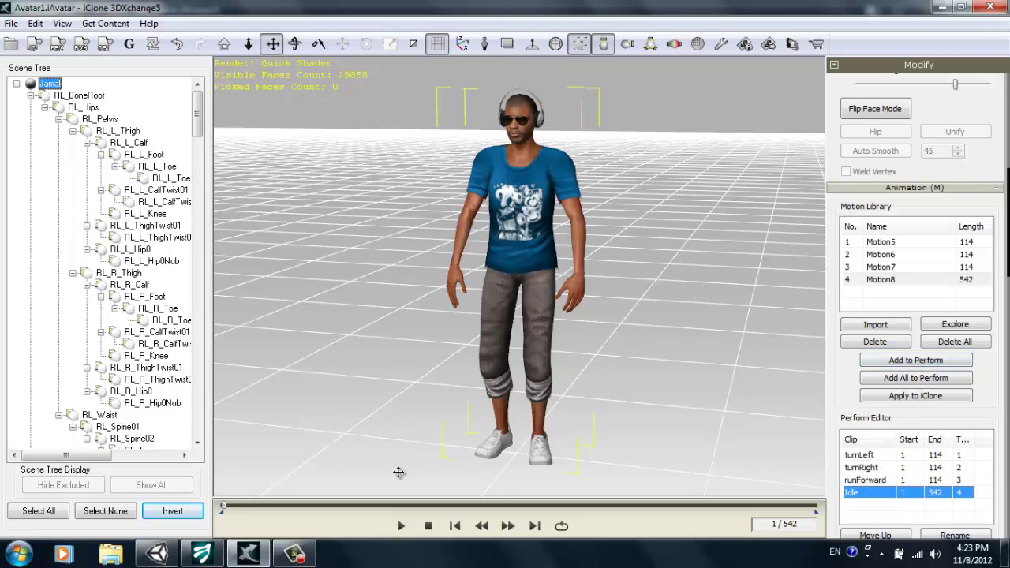
{"action": "left_click", "coordinate": [202, 554]}
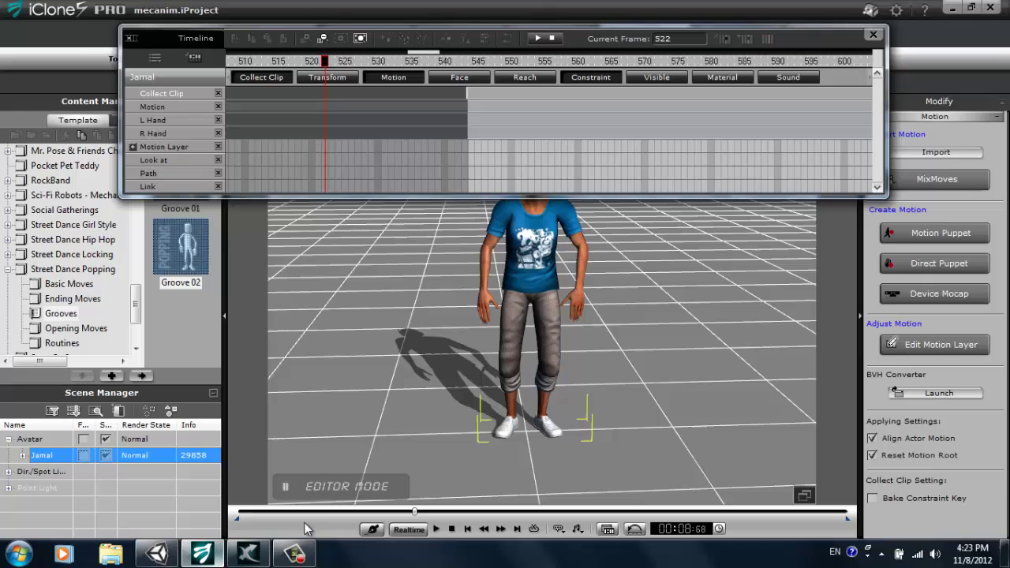
Step: Remove all animation from Jamal and close the Timeline
{"action": "left_click", "coordinate": [450, 529]}
{"action": "right_click", "coordinate": [517, 259]}
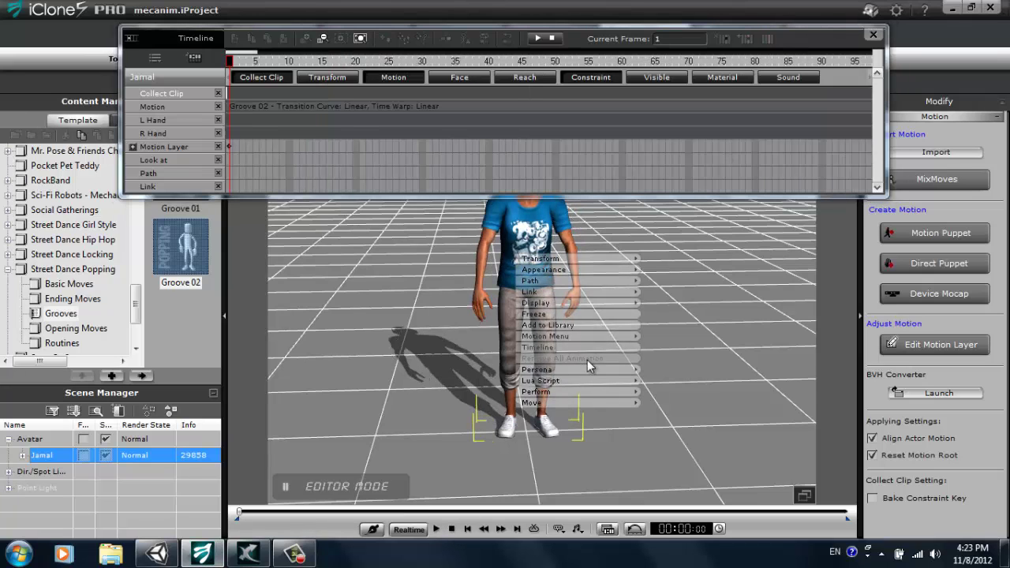
{"action": "left_click", "coordinate": [568, 360]}
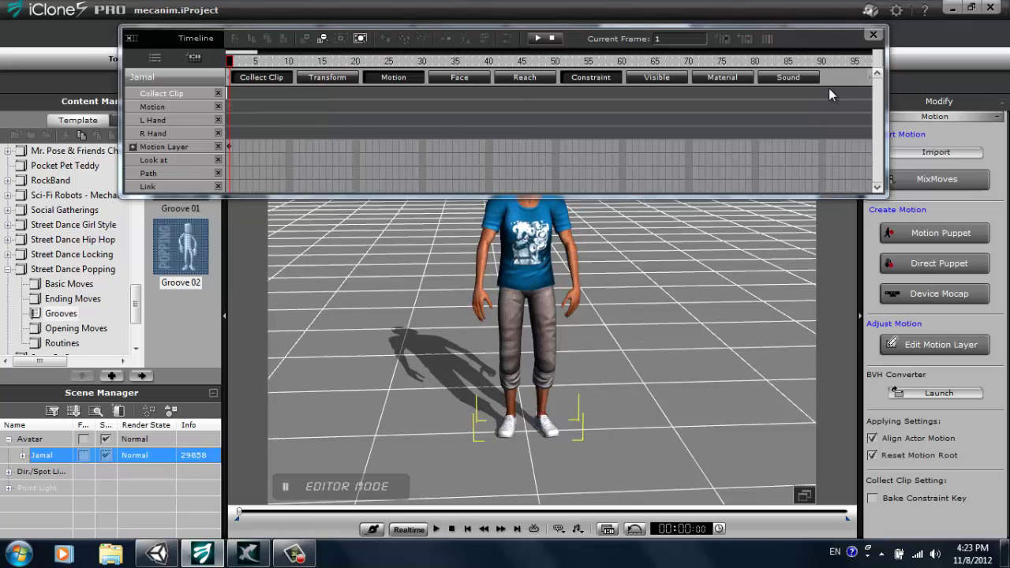
{"action": "left_click", "coordinate": [872, 35]}
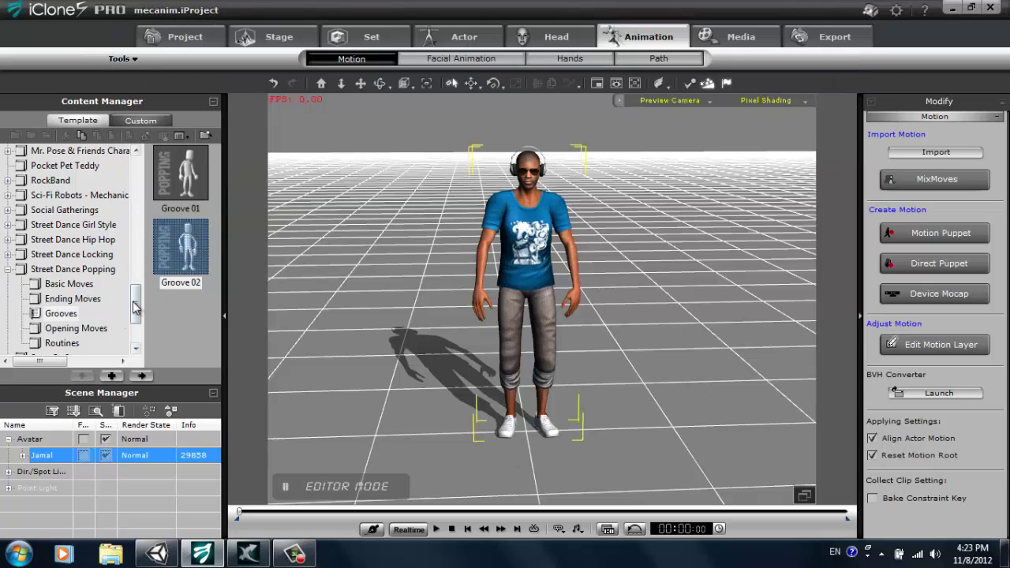
Step: Apply the Street Dance Popping Routines Wave Combo motion to Jamal
{"action": "left_click_drag", "start_coordinate": [134, 303], "coordinate": [134, 313]}
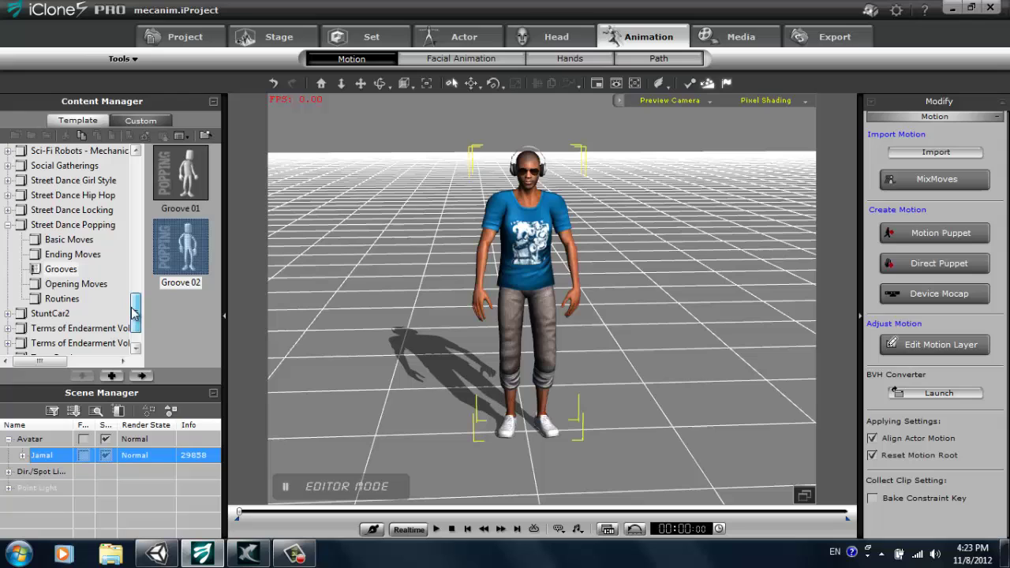
{"action": "left_click", "coordinate": [67, 302]}
{"action": "left_click_drag", "start_coordinate": [217, 199], "coordinate": [223, 340]}
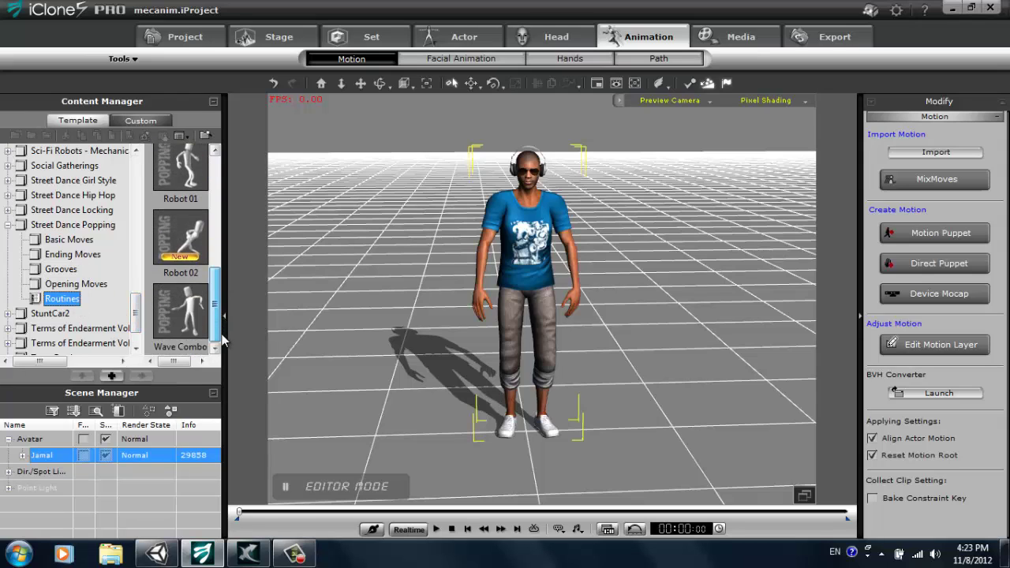
{"action": "double_click", "coordinate": [175, 313]}
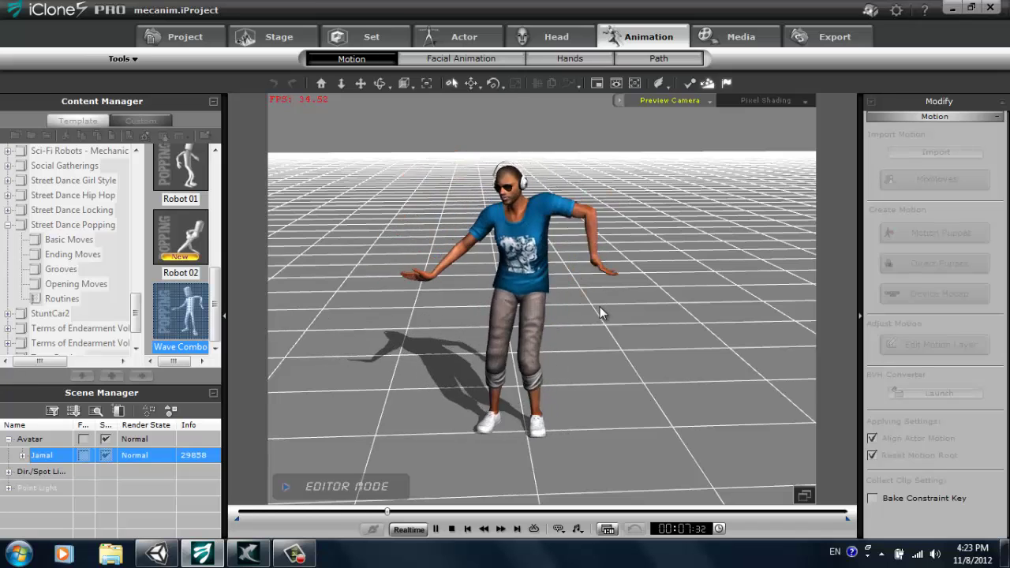
Step: Stretch the Wave Combo collect-clip range to about frame 1613 and send it to 3DXchange
{"action": "left_click", "coordinate": [452, 530]}
{"action": "key", "text": "F3"}
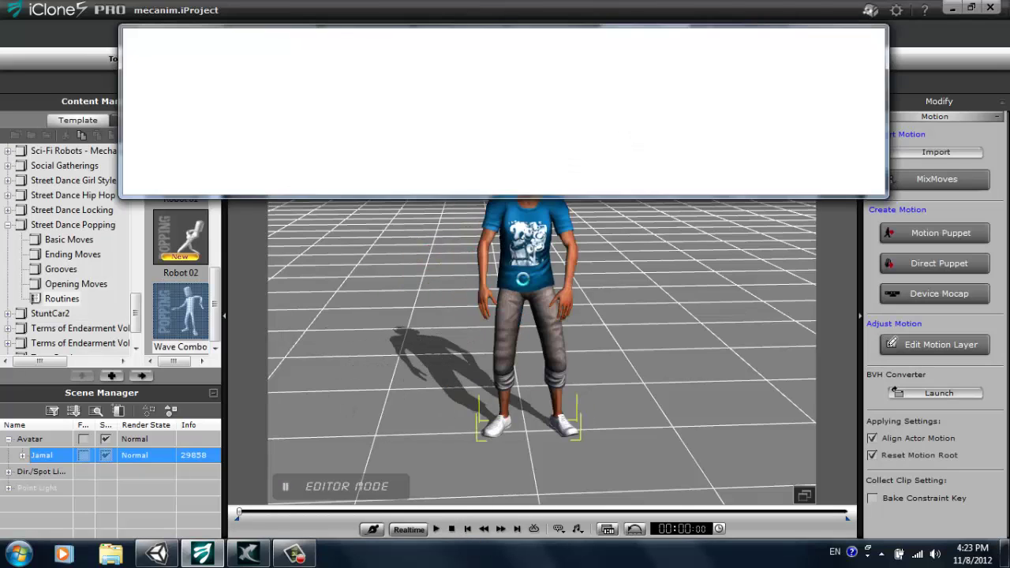
{"action": "left_click_drag", "start_coordinate": [256, 53], "coordinate": [603, 38]}
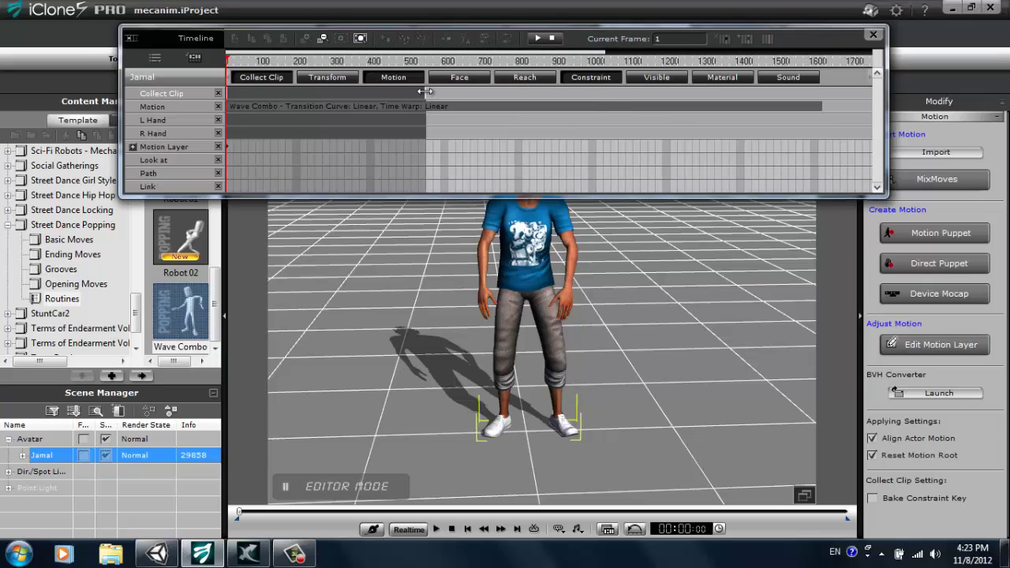
{"action": "left_click_drag", "start_coordinate": [425, 91], "coordinate": [823, 87]}
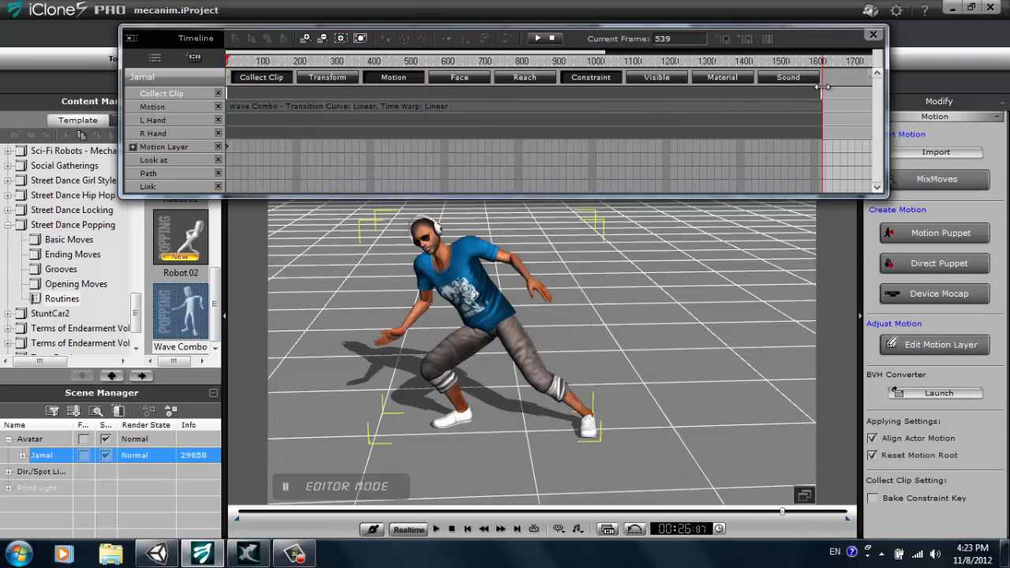
{"action": "scroll", "coordinate": [819, 70], "scroll_direction": "up", "scroll_amount": 5}
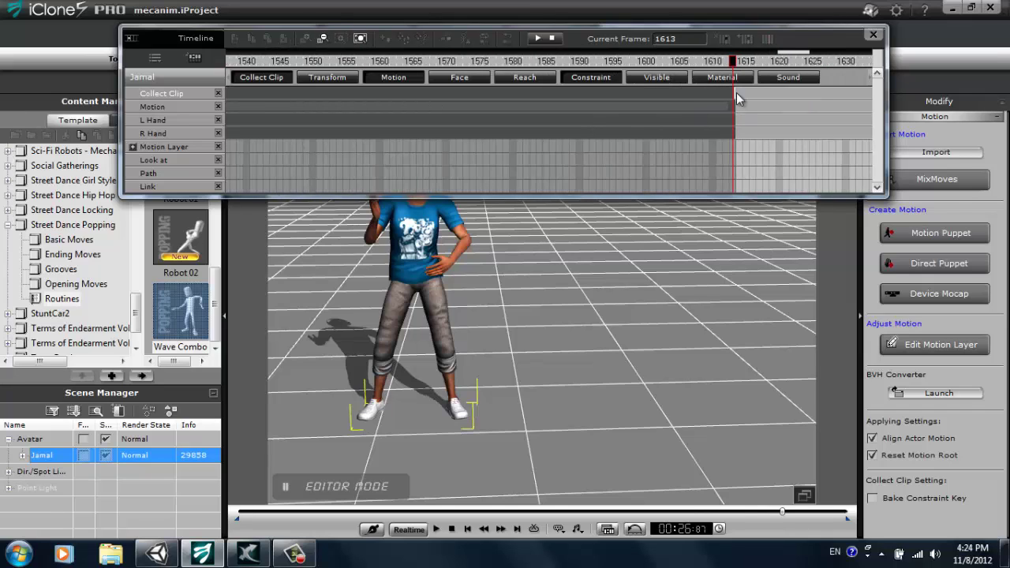
{"action": "left_click_drag", "start_coordinate": [727, 92], "coordinate": [724, 92]}
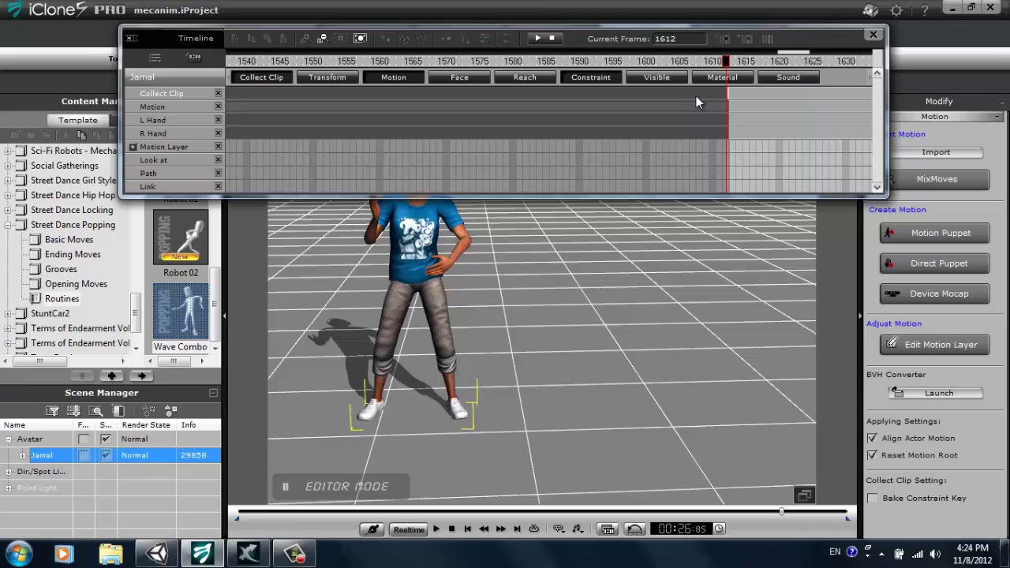
{"action": "right_click", "coordinate": [658, 93]}
{"action": "left_click", "coordinate": [686, 130]}
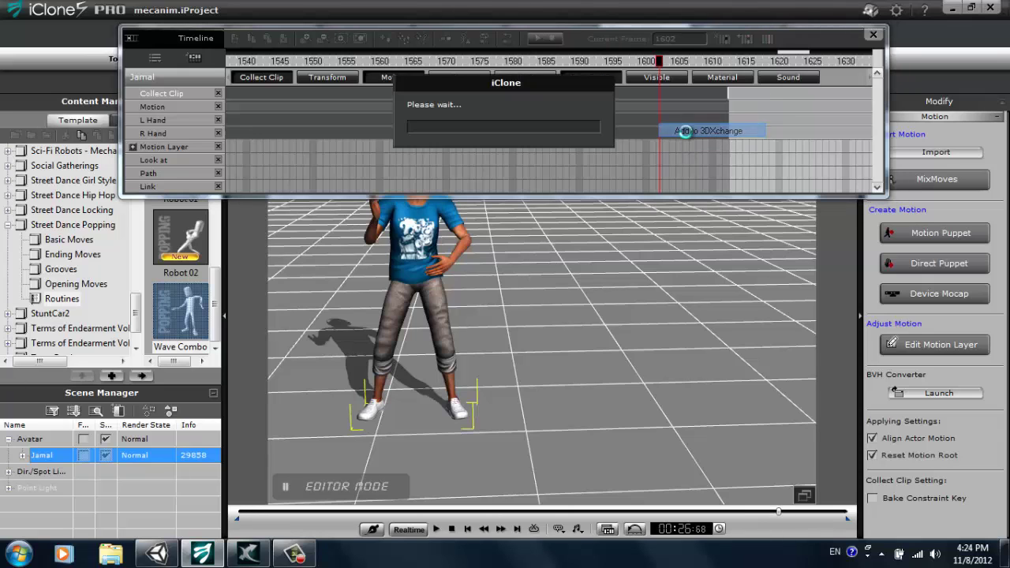